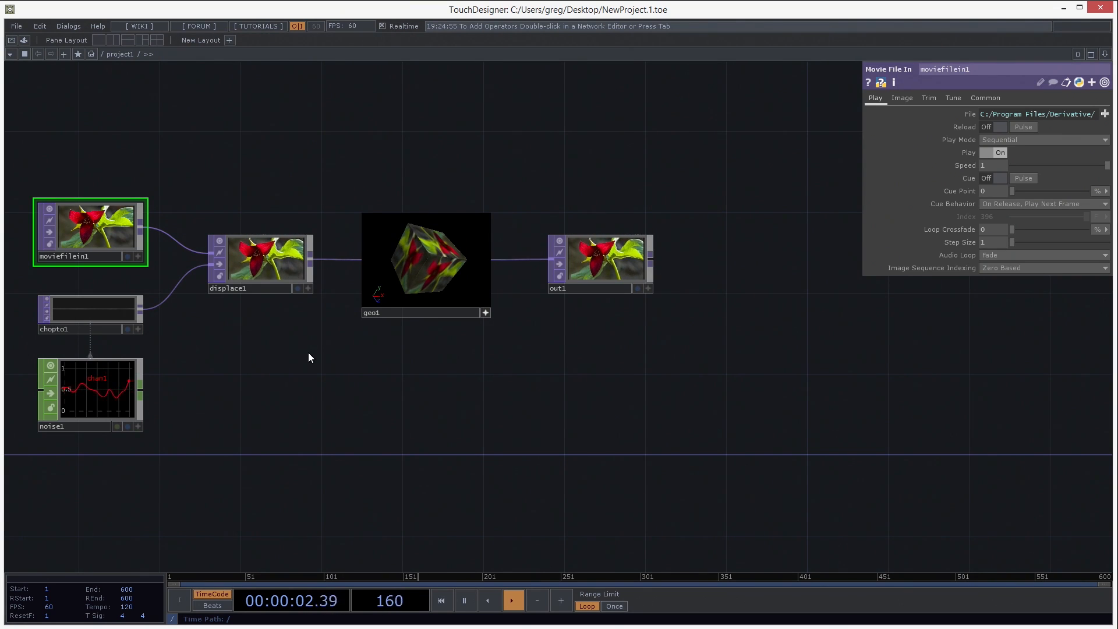
Examine the default network, framing the moviefilein1 operator up close and bringing all operators back into view.
left_click_drag(309, 357, 380, 356)
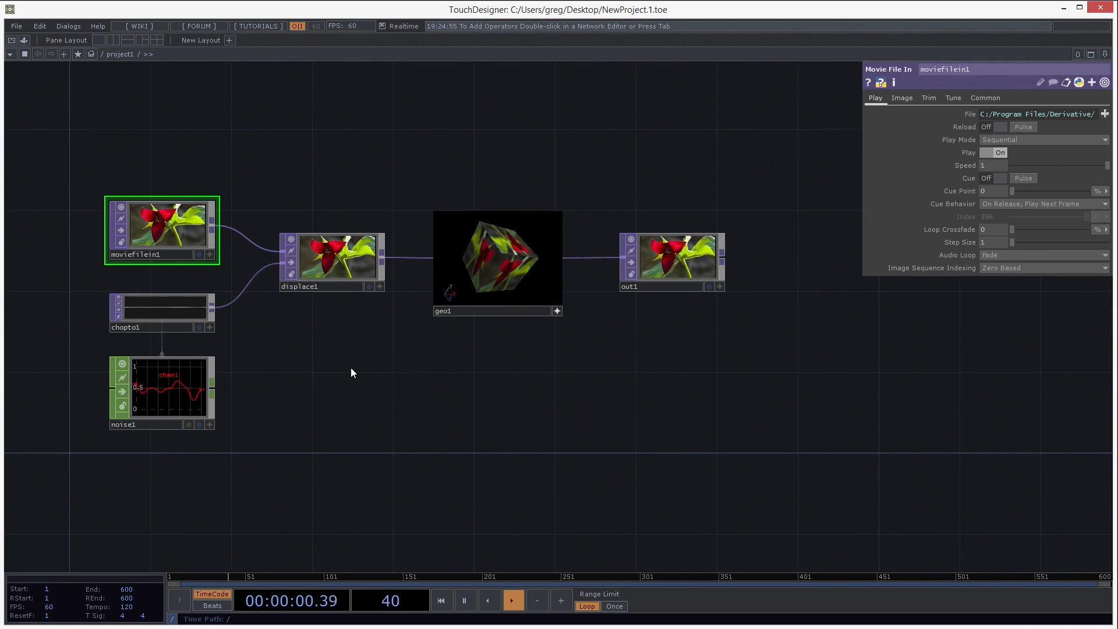
middle_click_drag(351, 368, 304, 344)
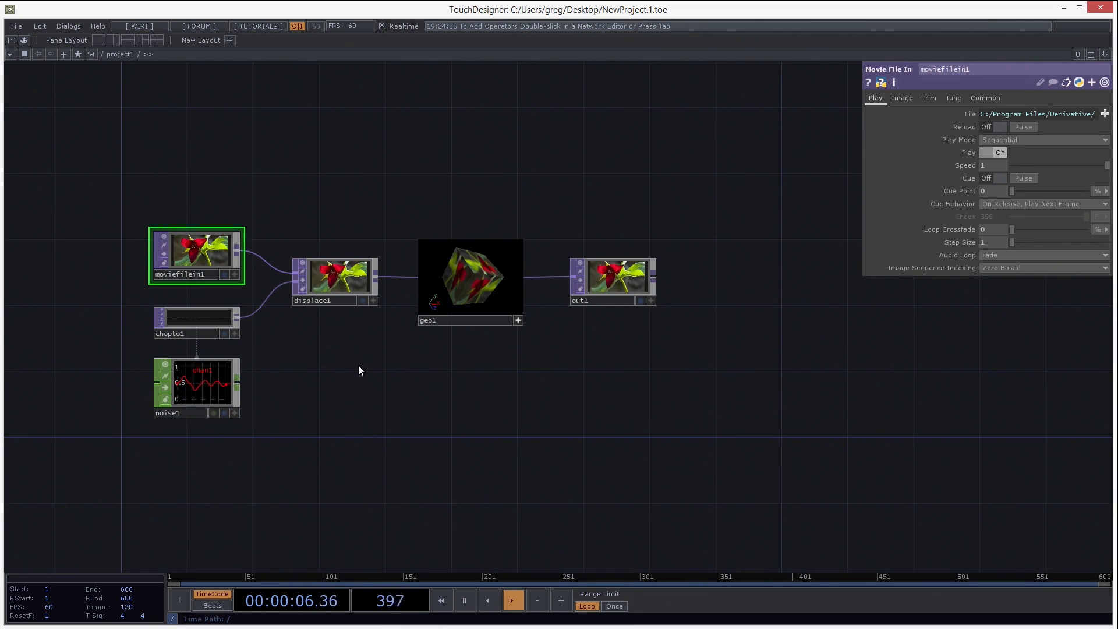
scroll(356, 368, "up", 2)
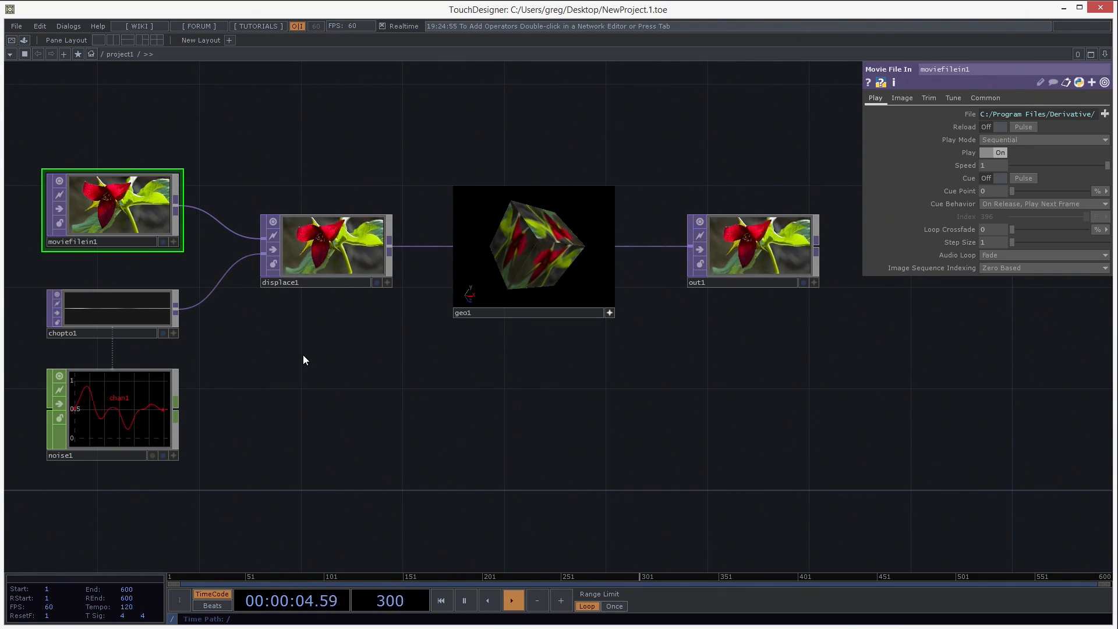
key("shift+h")
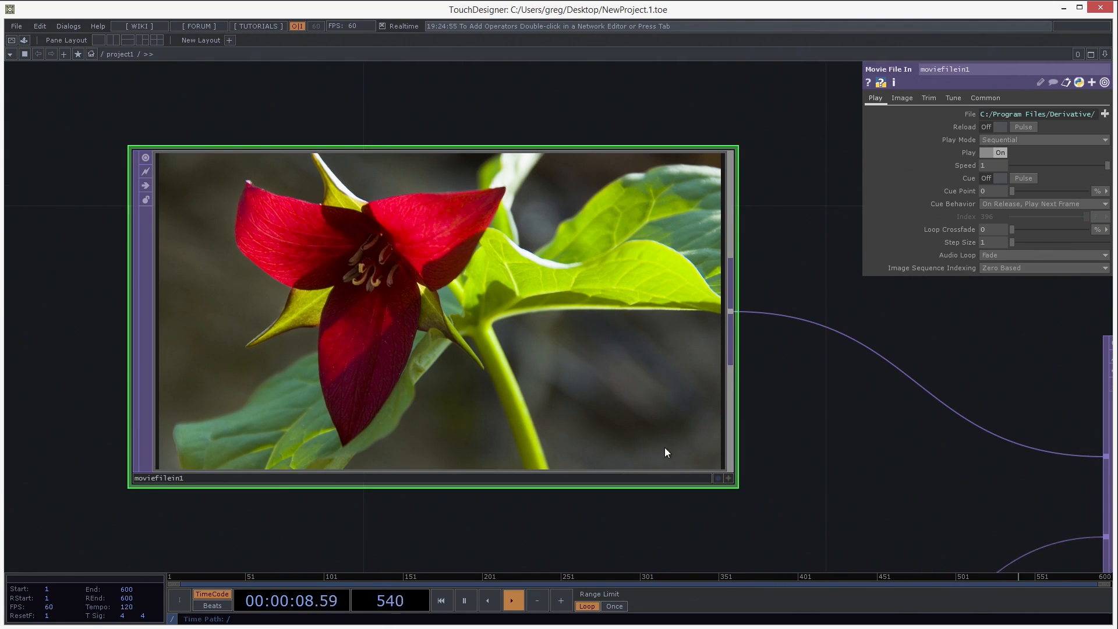
right_click(791, 392)
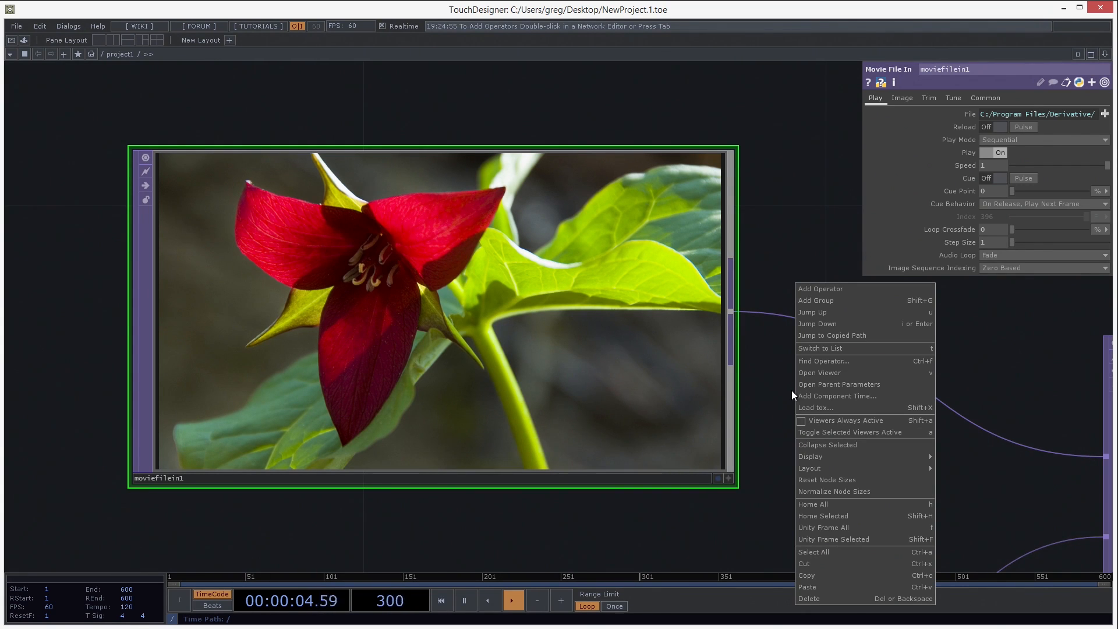
left_click(828, 504)
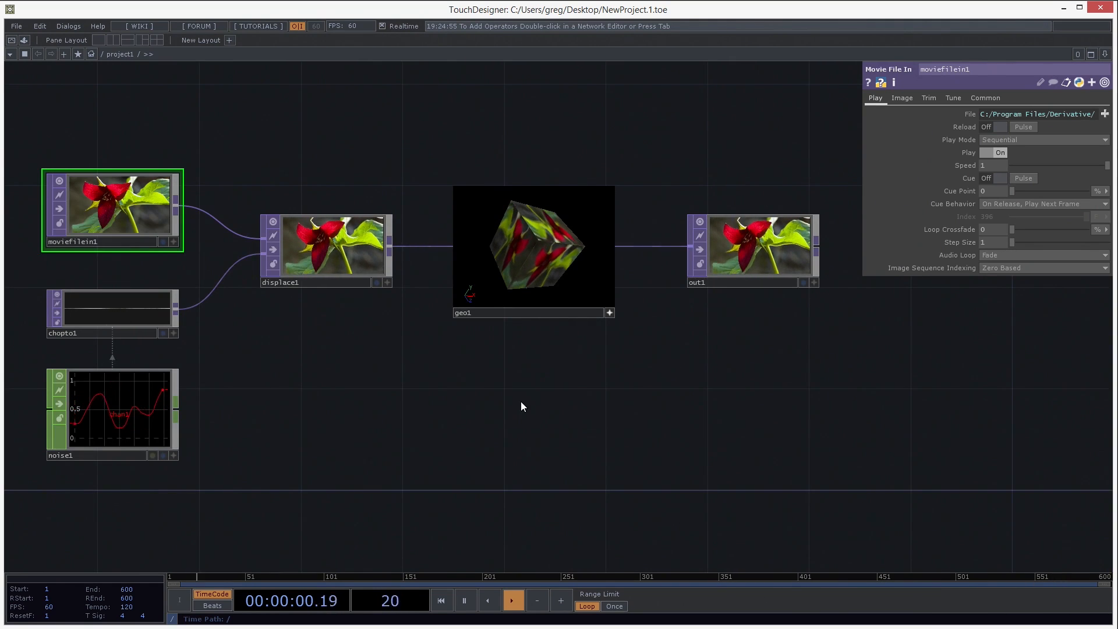
Move displace1 lower in the network and shift moviefilein1, displace1, geo1 and out1 together slightly up and right.
left_click_drag(331, 252, 321, 320)
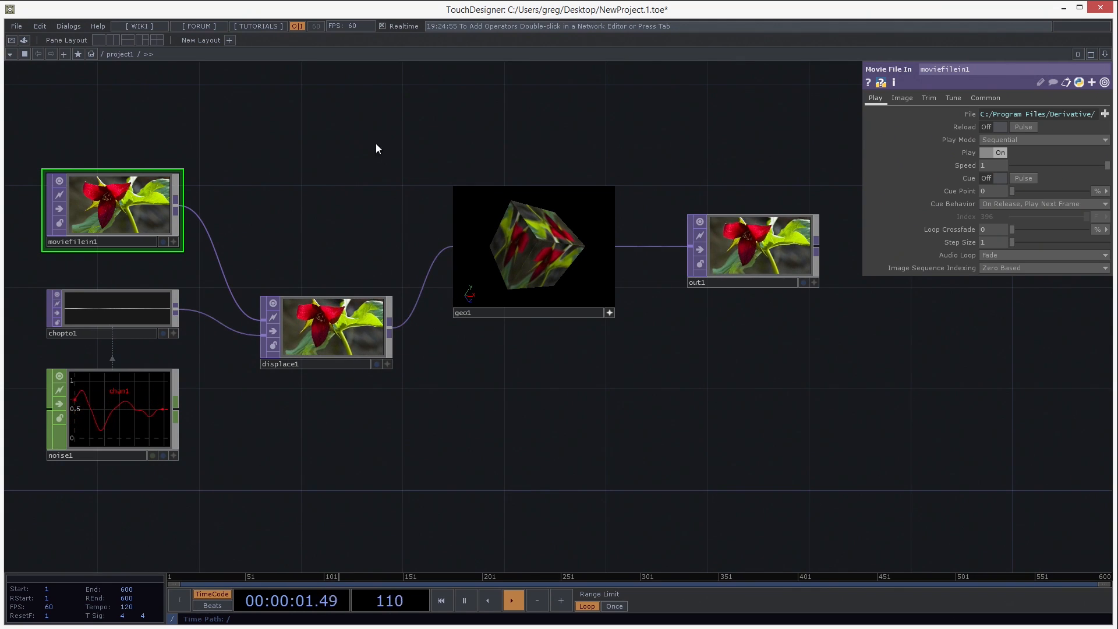
left_click_drag(125, 119, 738, 411)
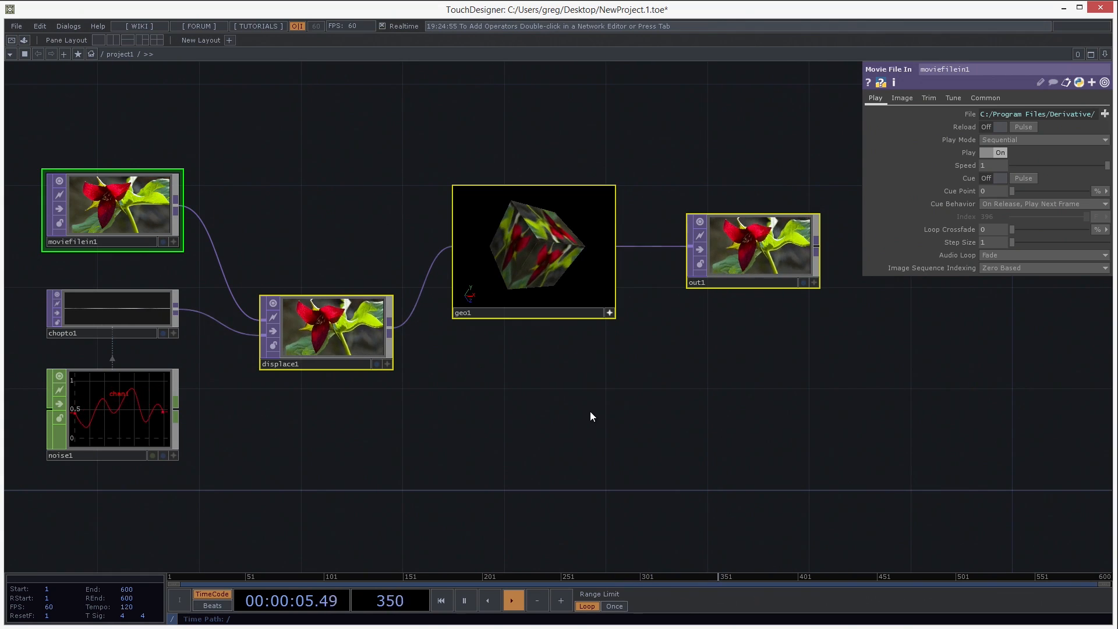
mouse_move(351, 333)
left_mouse_down()
mouse_move(359, 280)
mouse_move(381, 323)
mouse_move(445, 275)
mouse_move(365, 339)
left_mouse_up()
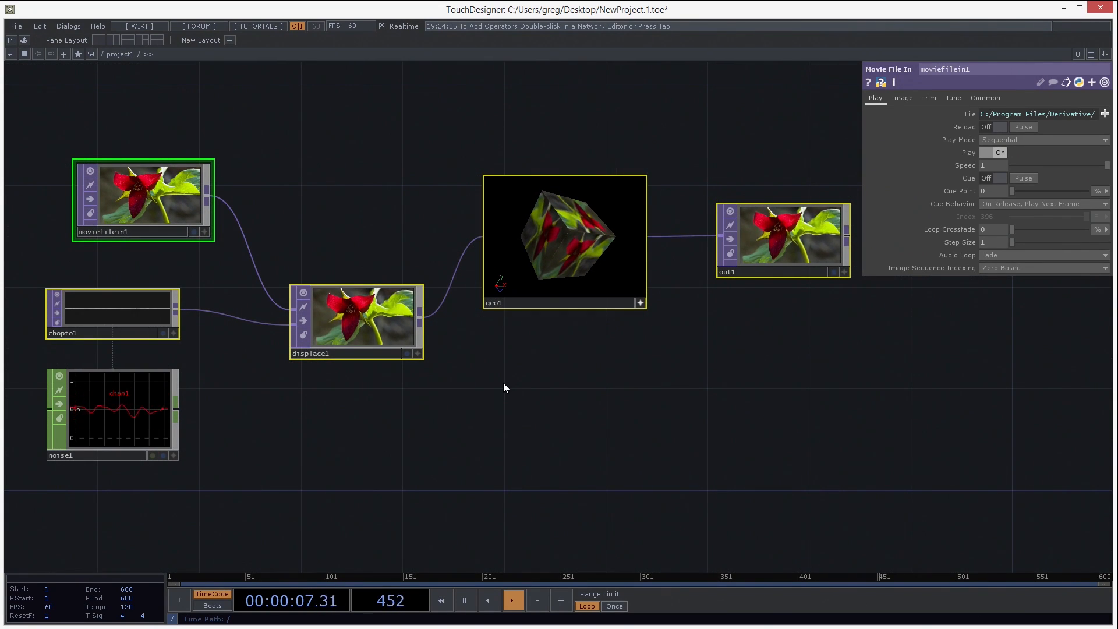
left_click(503, 387)
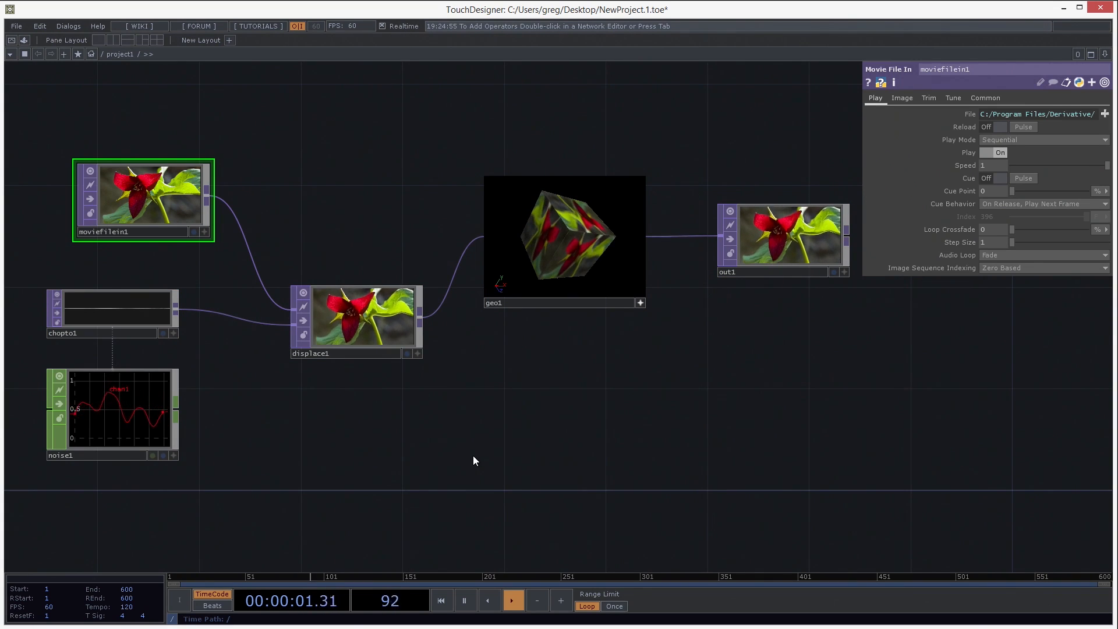
View displace1's output in a separate viewer window, shrink that window and close it.
right_click(356, 312)
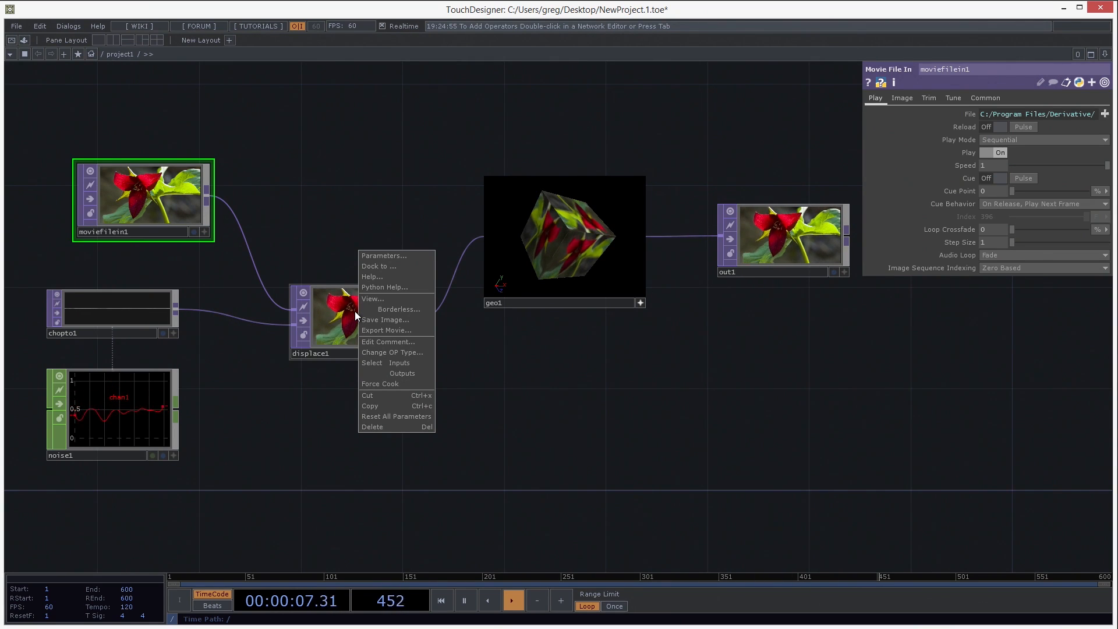
left_click(404, 300)
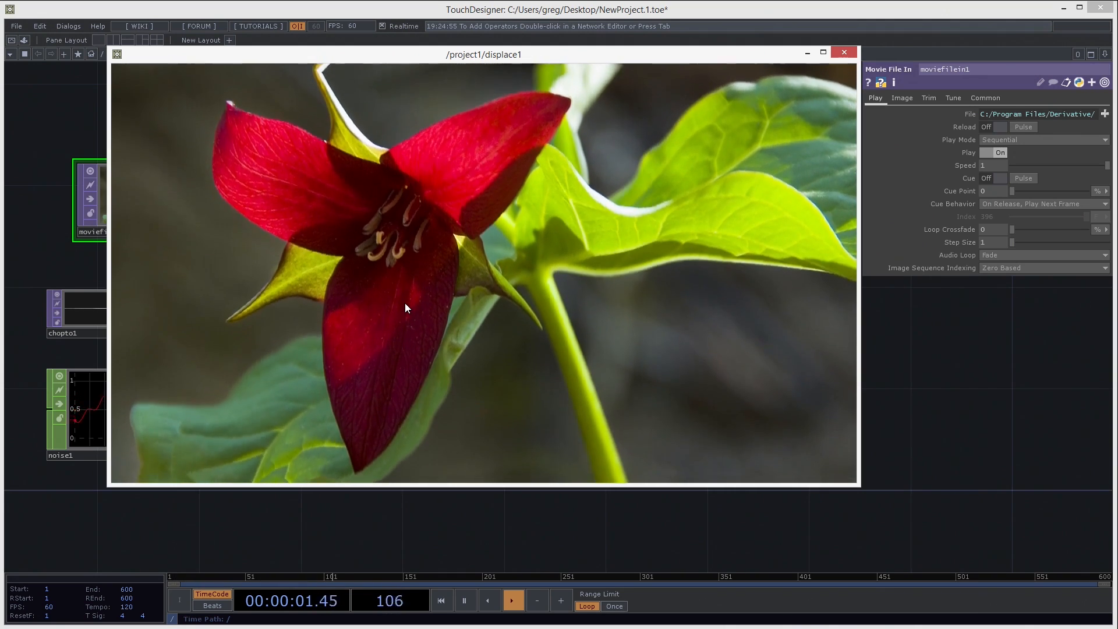
left_click_drag(858, 464, 512, 344)
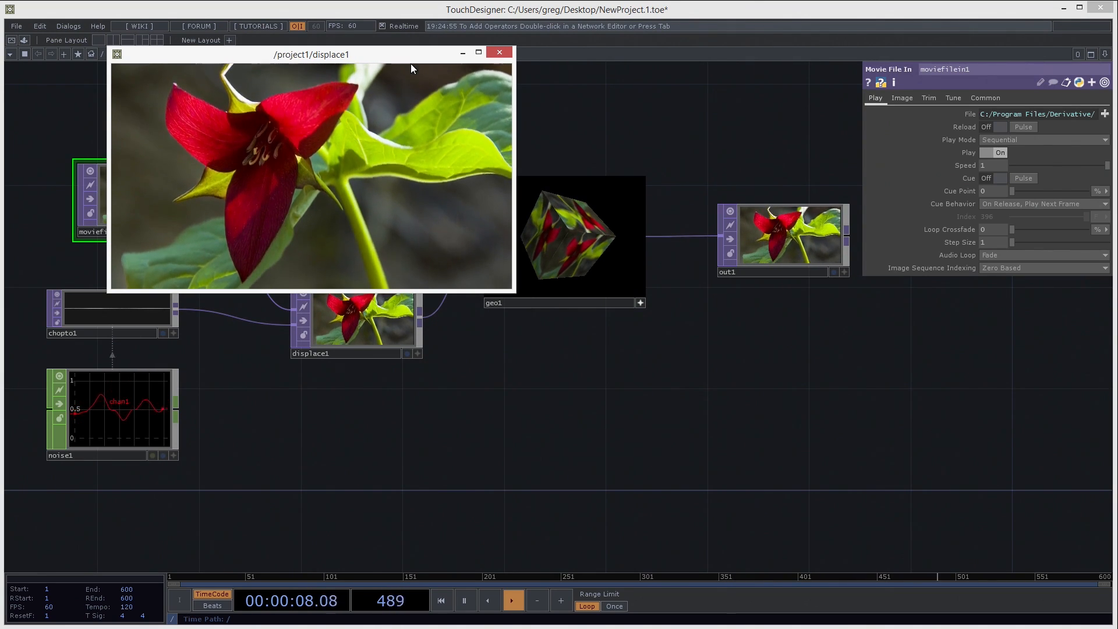
left_click(504, 54)
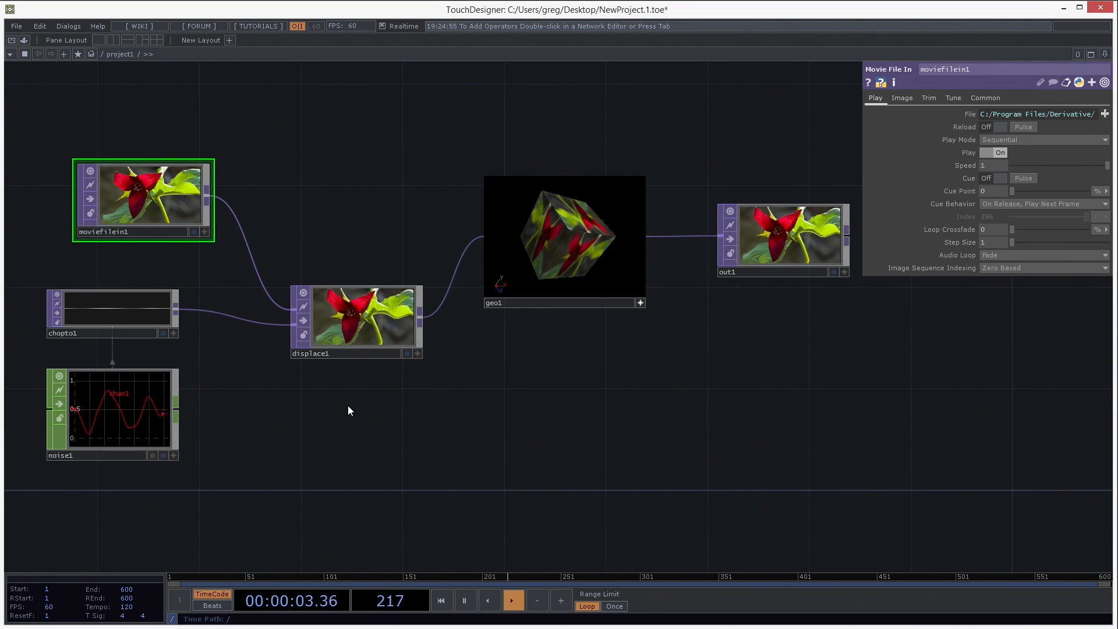
Delete all operators of the default network and place a Movie File In TOP in the upper-left area of the empty network.
key("ctrl+a")
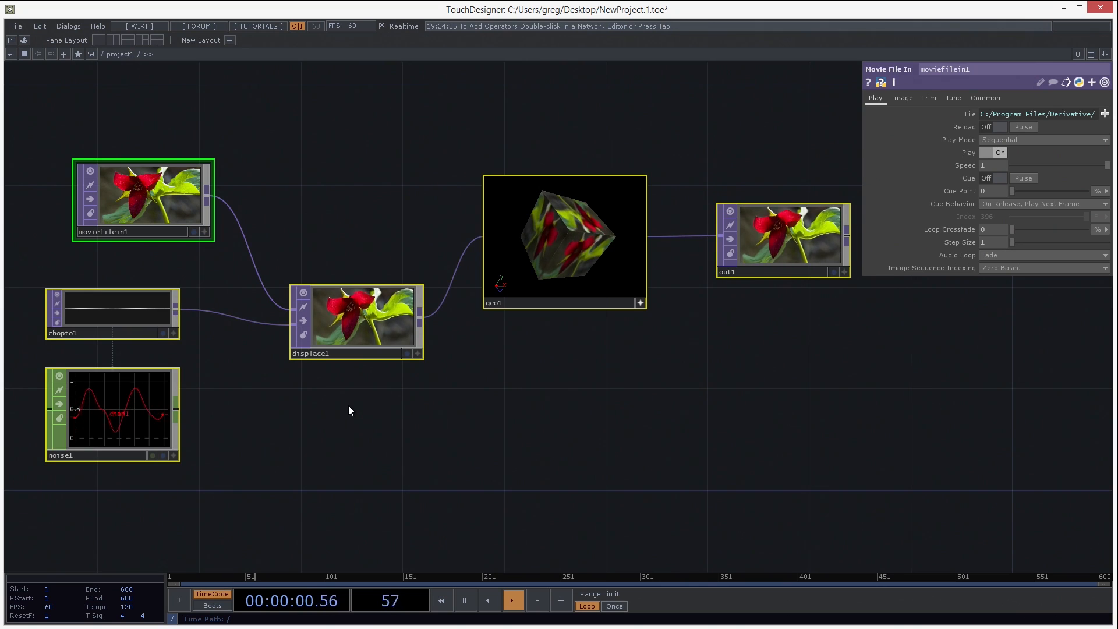
key("Delete")
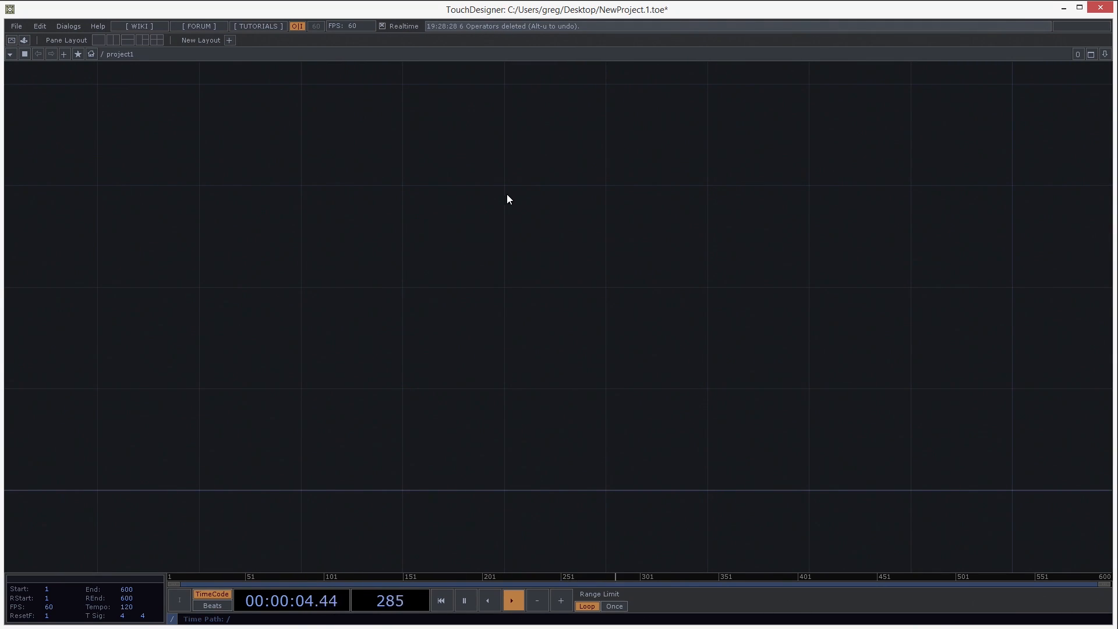
key("Tab")
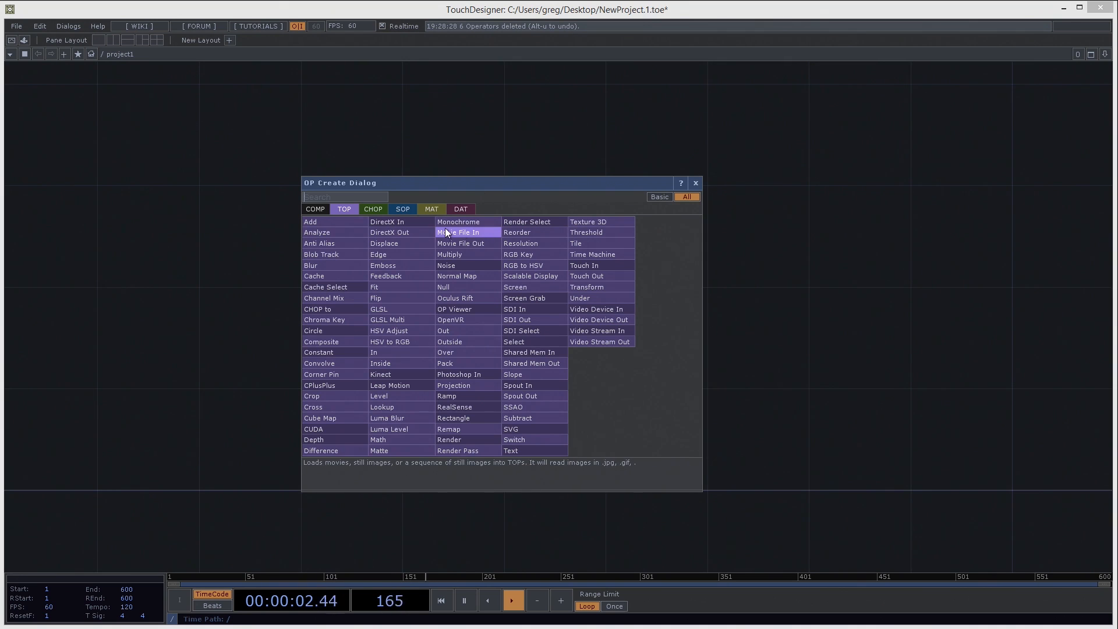
left_click(496, 234)
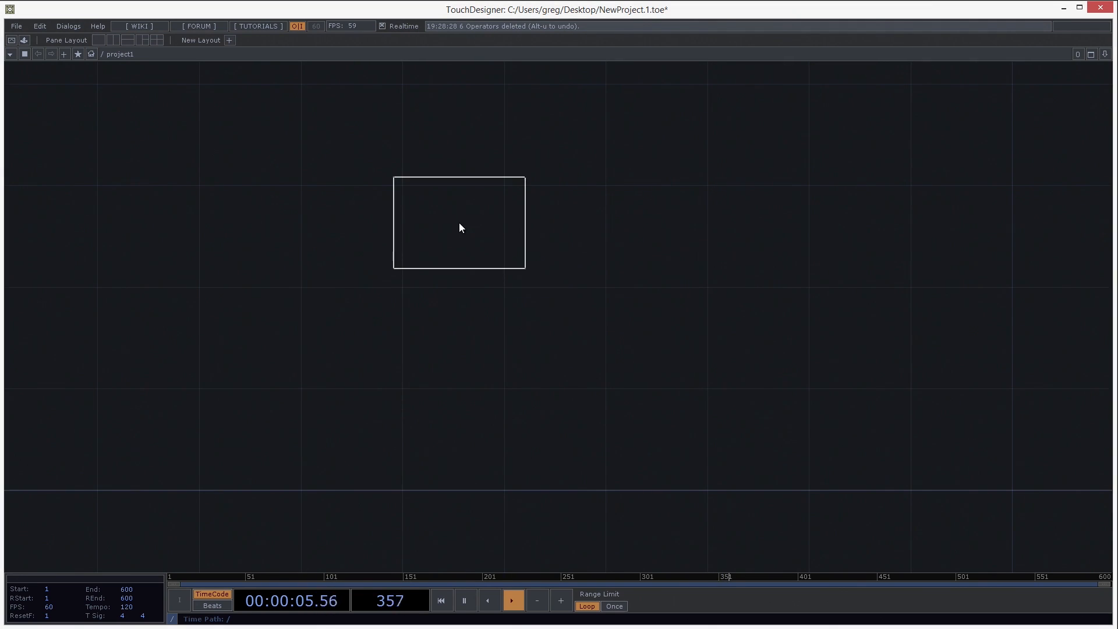
left_click(232, 207)
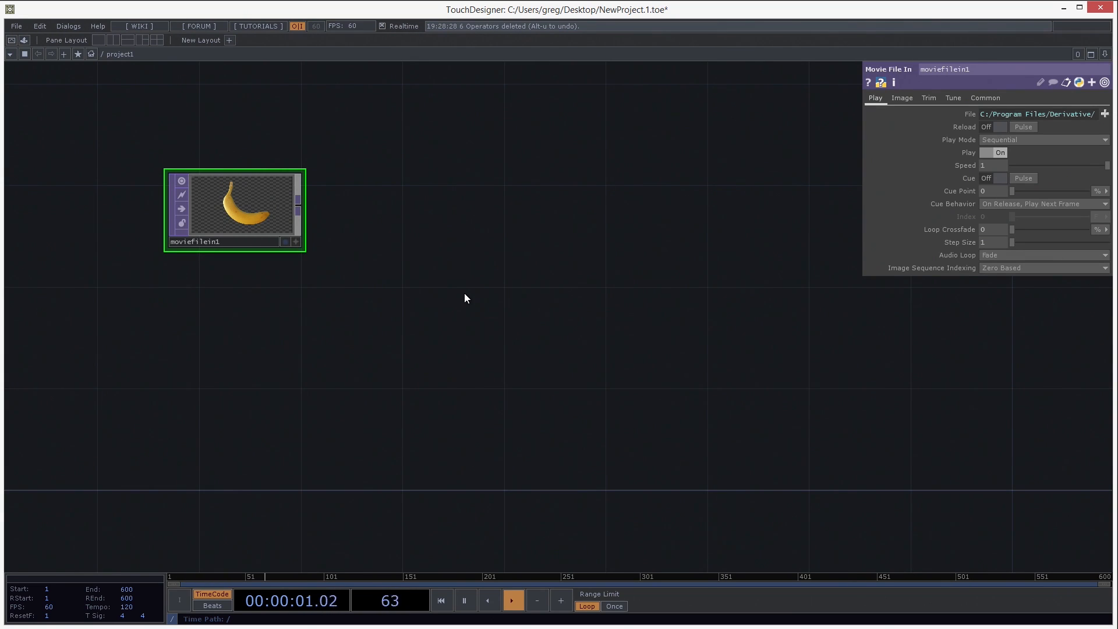
Add a Level TOP fed by moviefilein1's output, placing it well to the right of moviefilein1.
key("Tab")
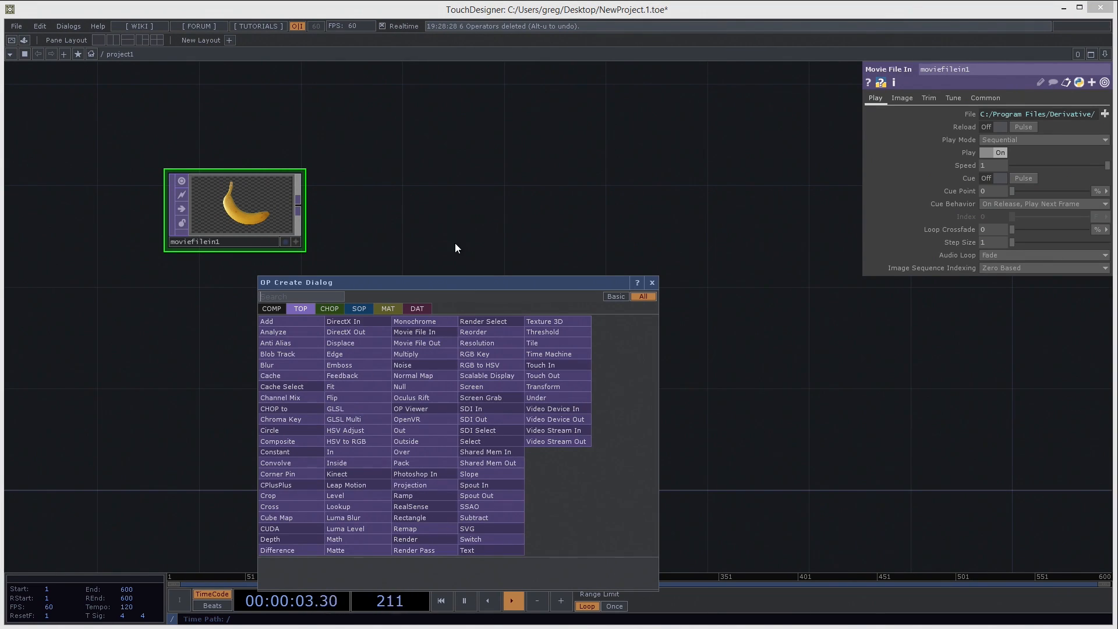
key("Escape")
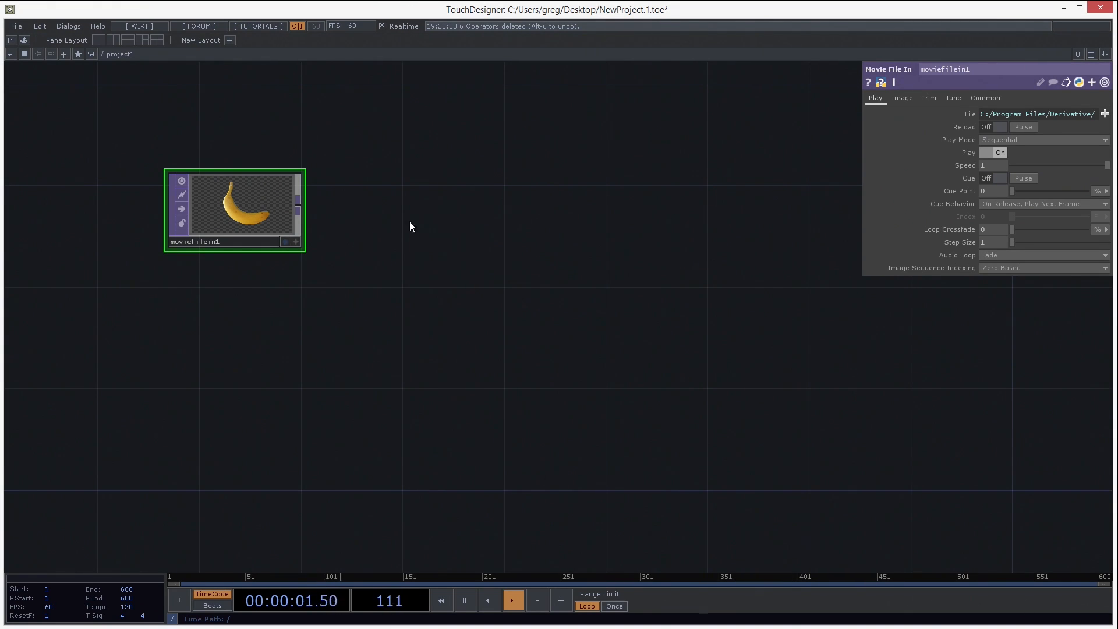
right_click(301, 204)
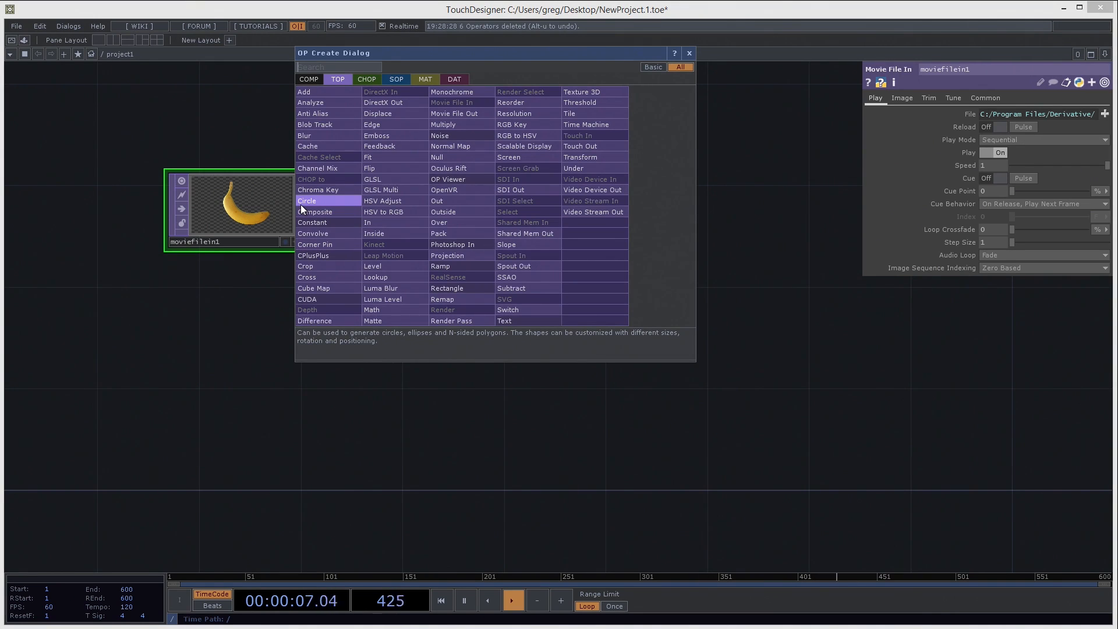
left_click(410, 266)
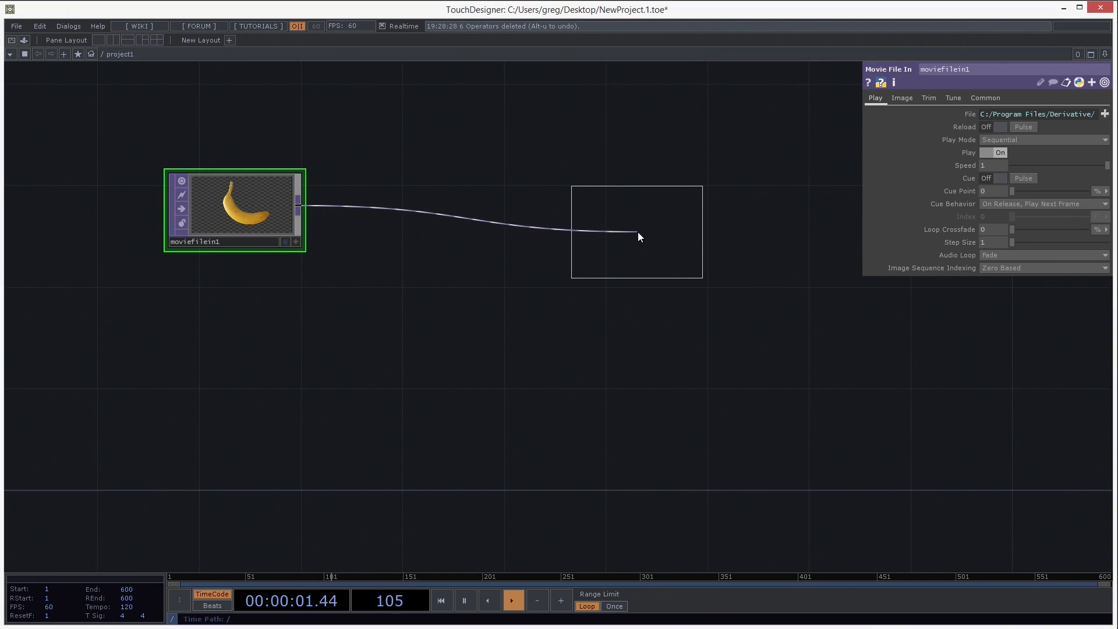
left_click(612, 215)
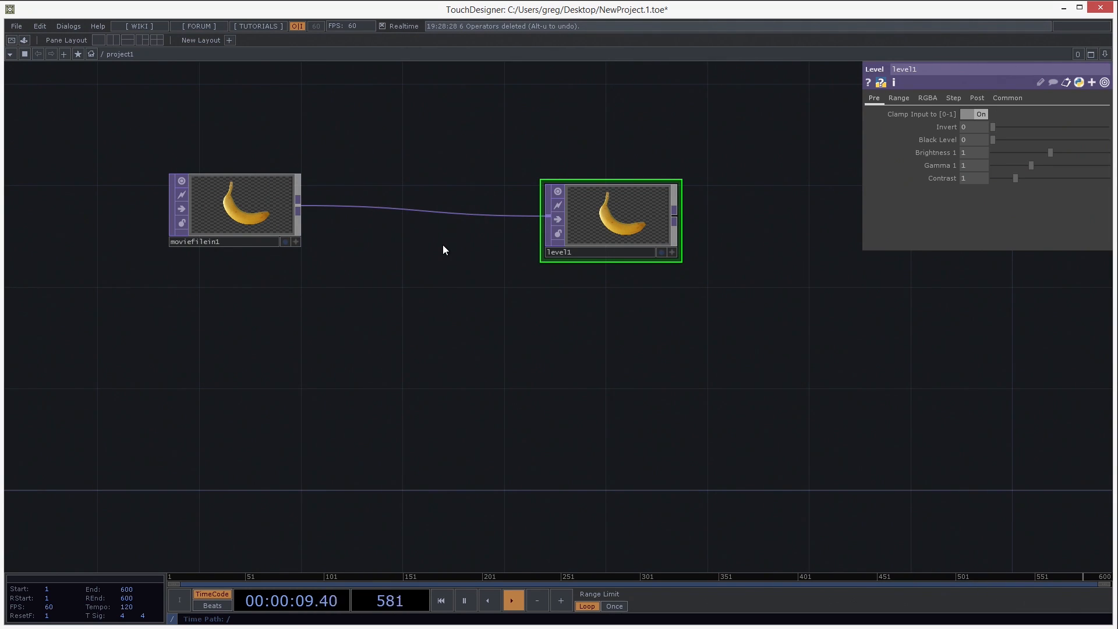
Set level1's Black Level to 0.22 and Brightness 1 to 1.07.
left_click(228, 198)
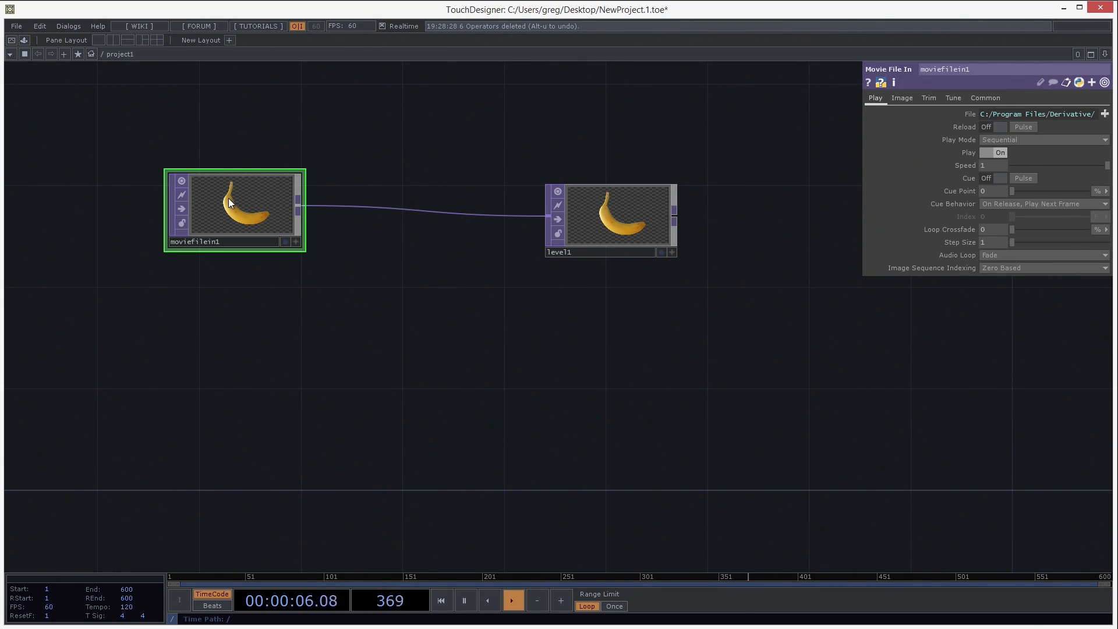
left_click(631, 225)
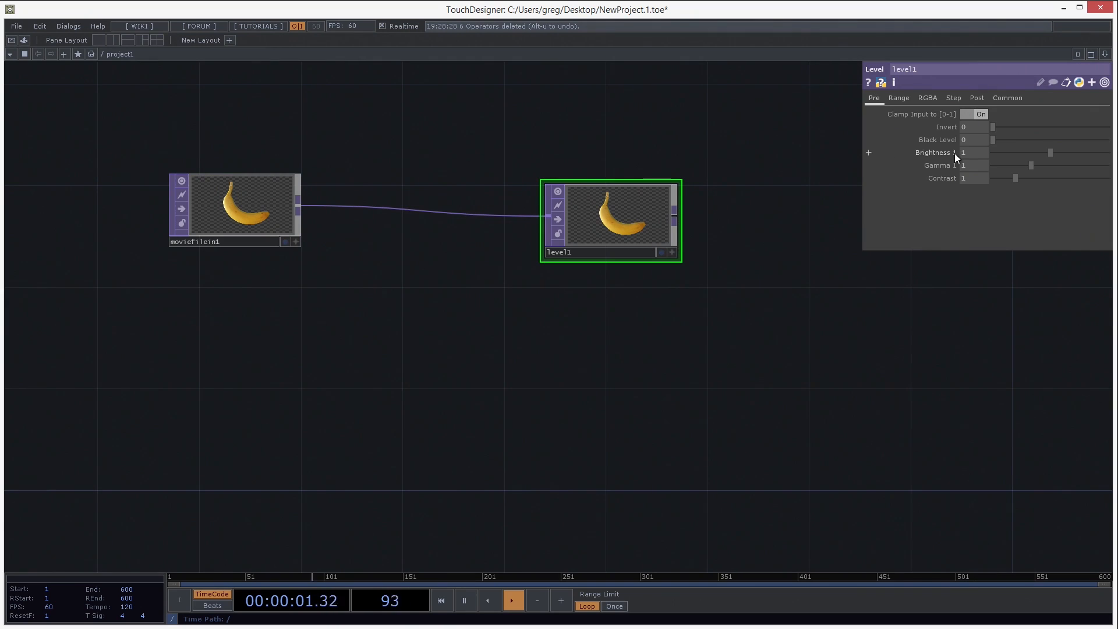
left_click_drag(994, 141, 1054, 152)
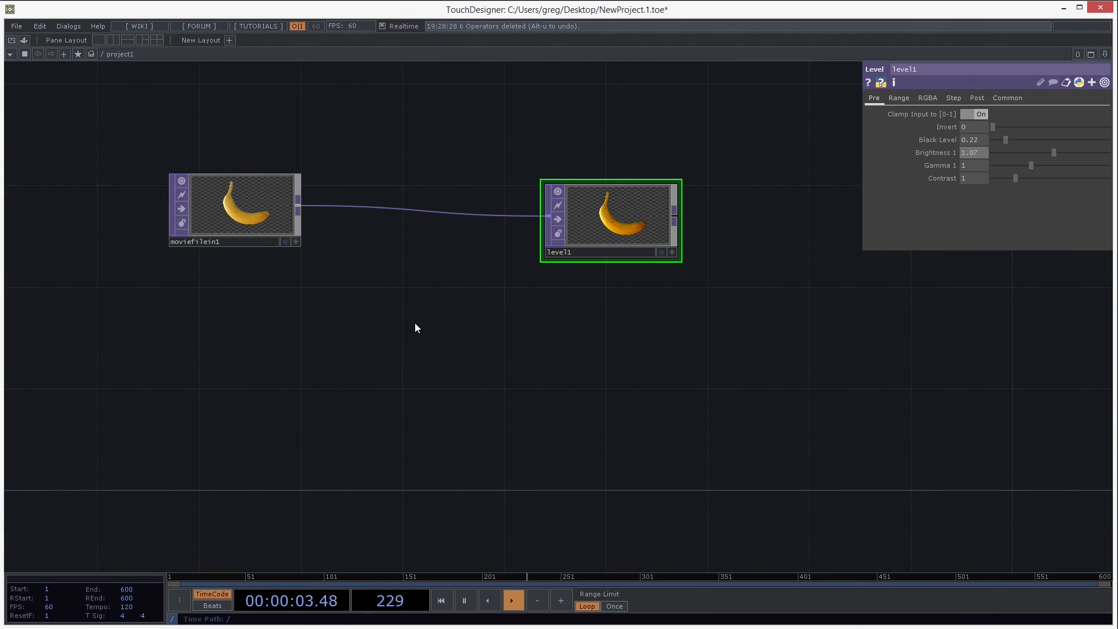
Browse the operator families and place a Pattern CHOP below moviefilein1.
double_click(381, 278)
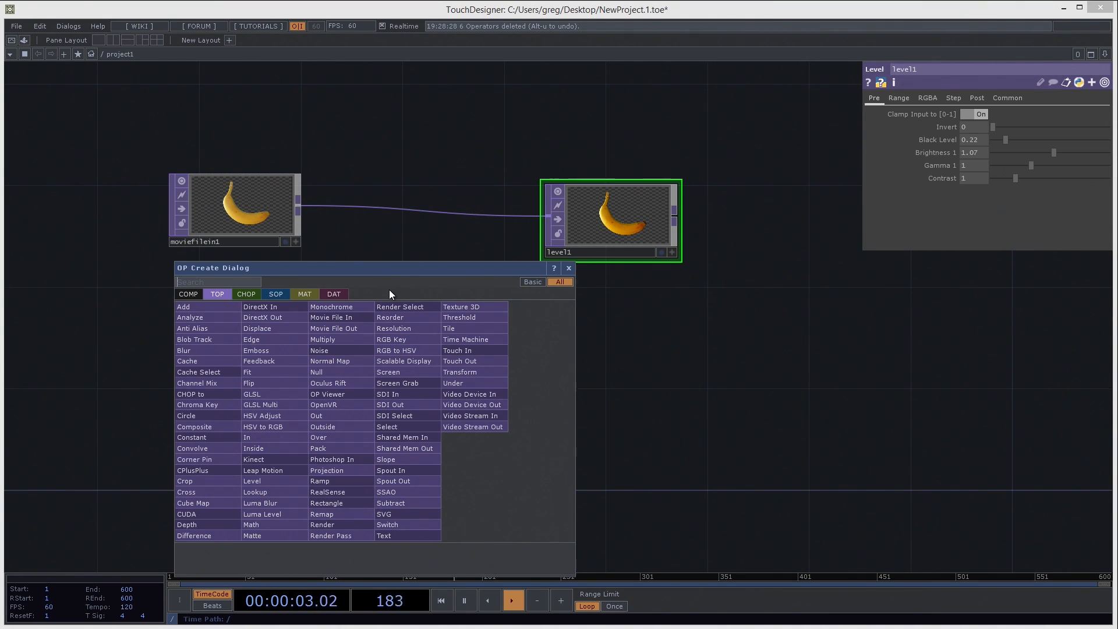
left_click(251, 293)
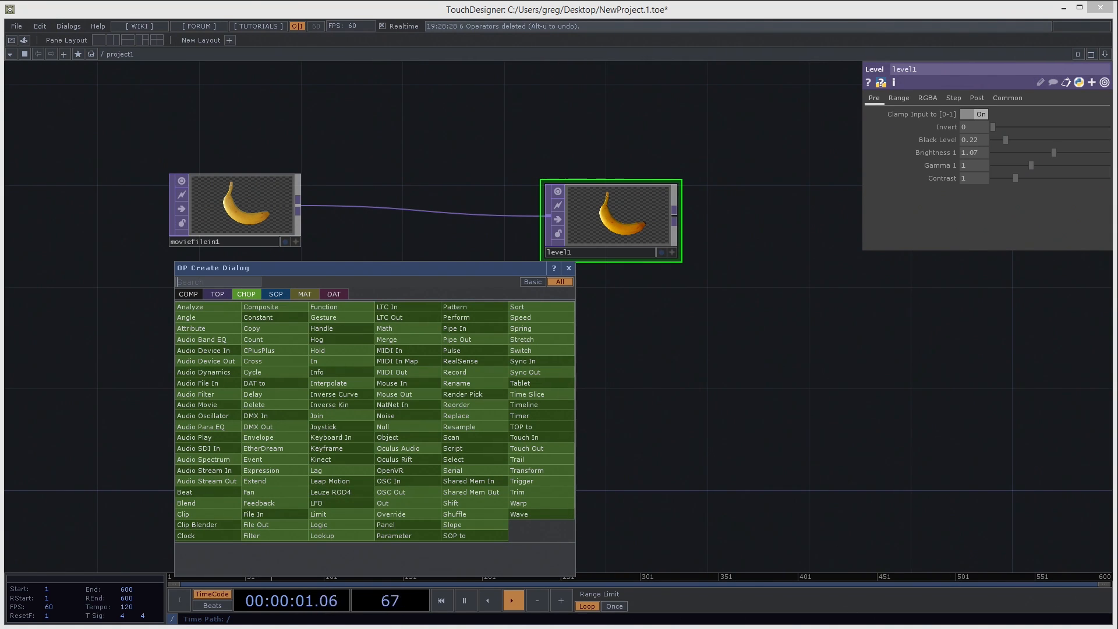
key("Tab")
key("Tab")
key("Tab")
key("Tab")
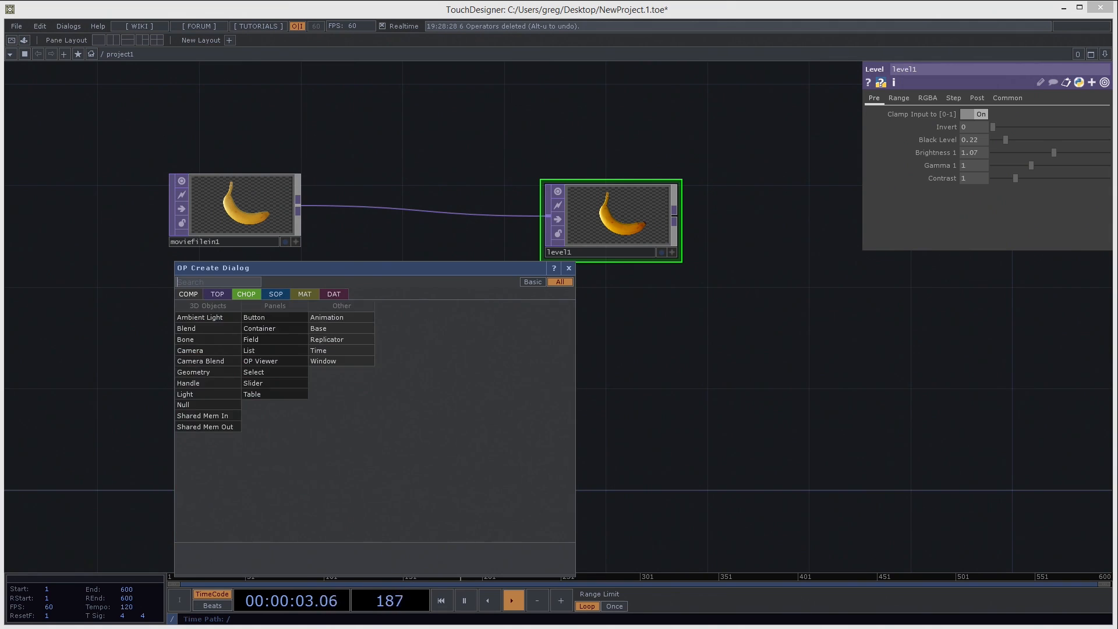
key("Tab")
key("Tab")
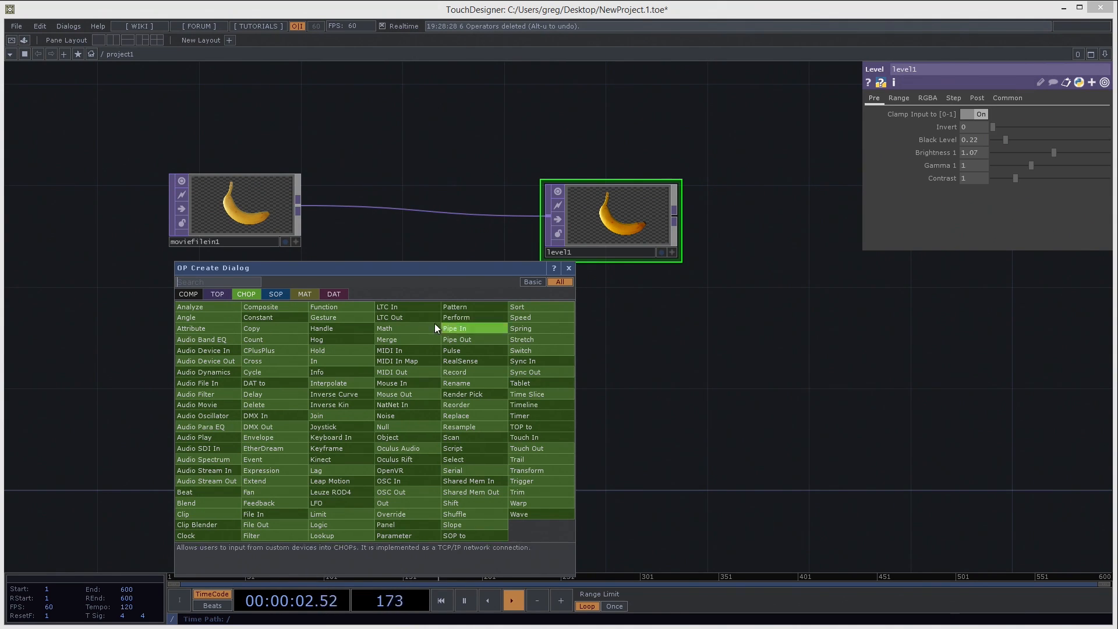
left_click(449, 307)
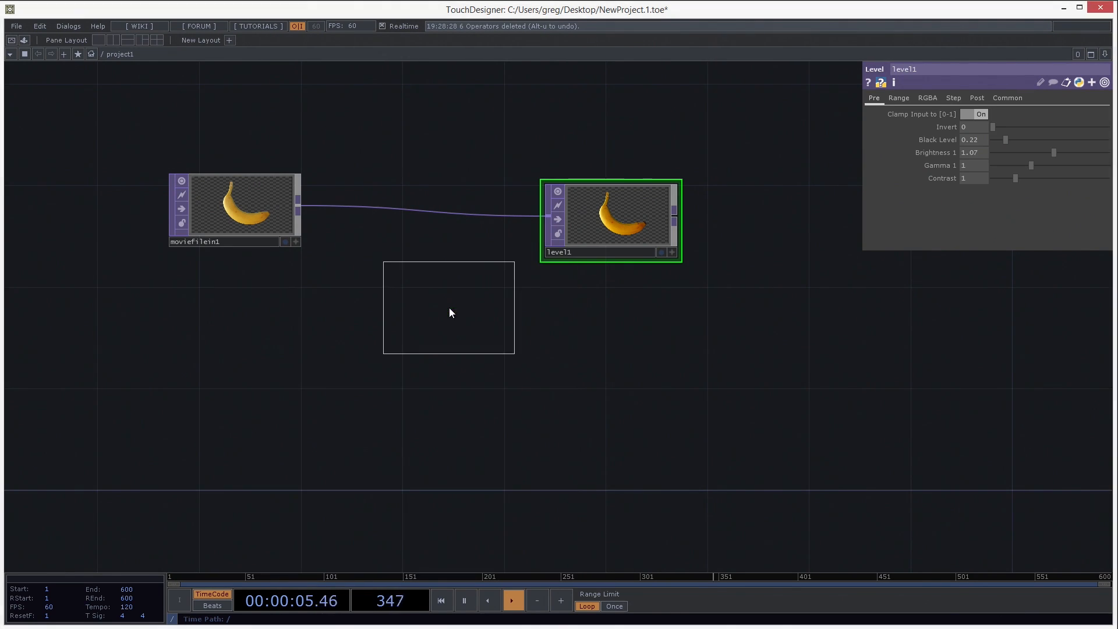
left_click(243, 337)
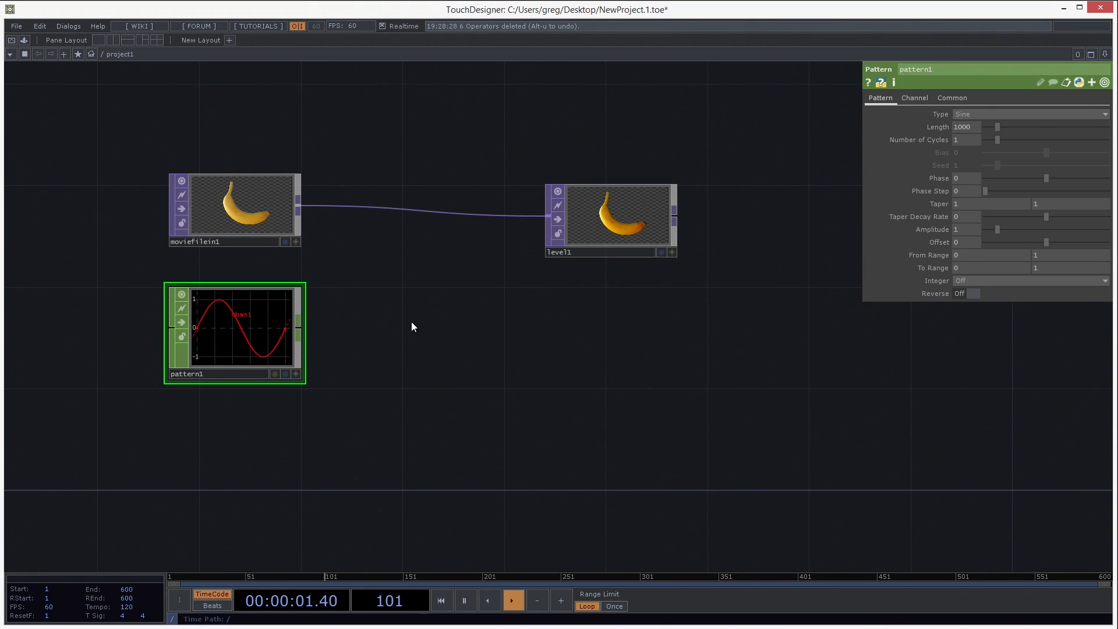
Find the Noise CHOP by searching for "noi" and place it directly below pattern1.
key("Tab")
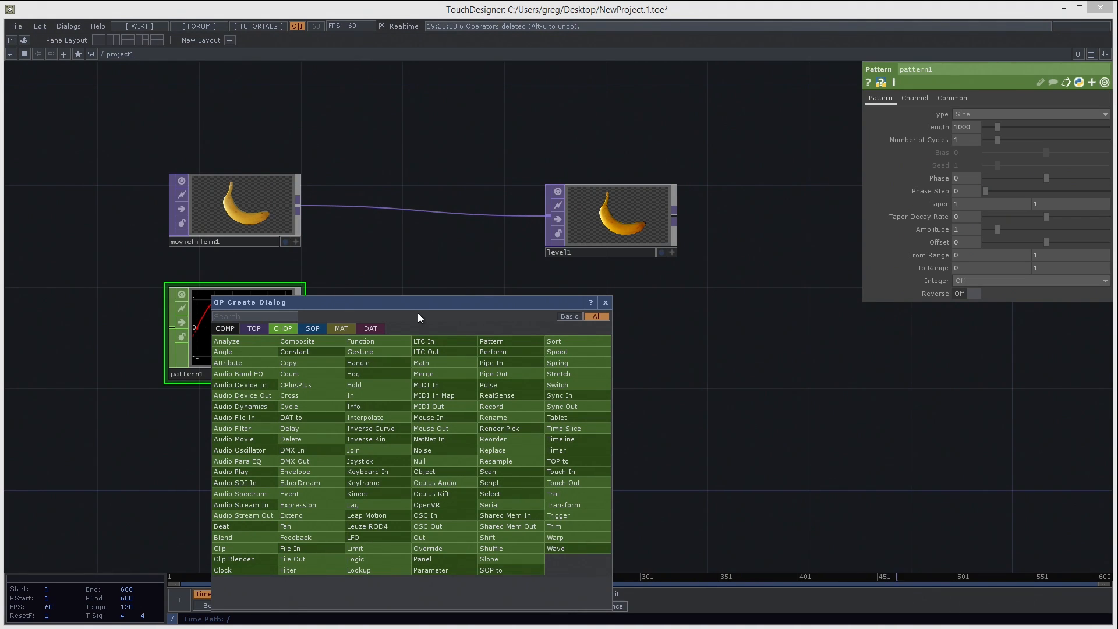
type("noi")
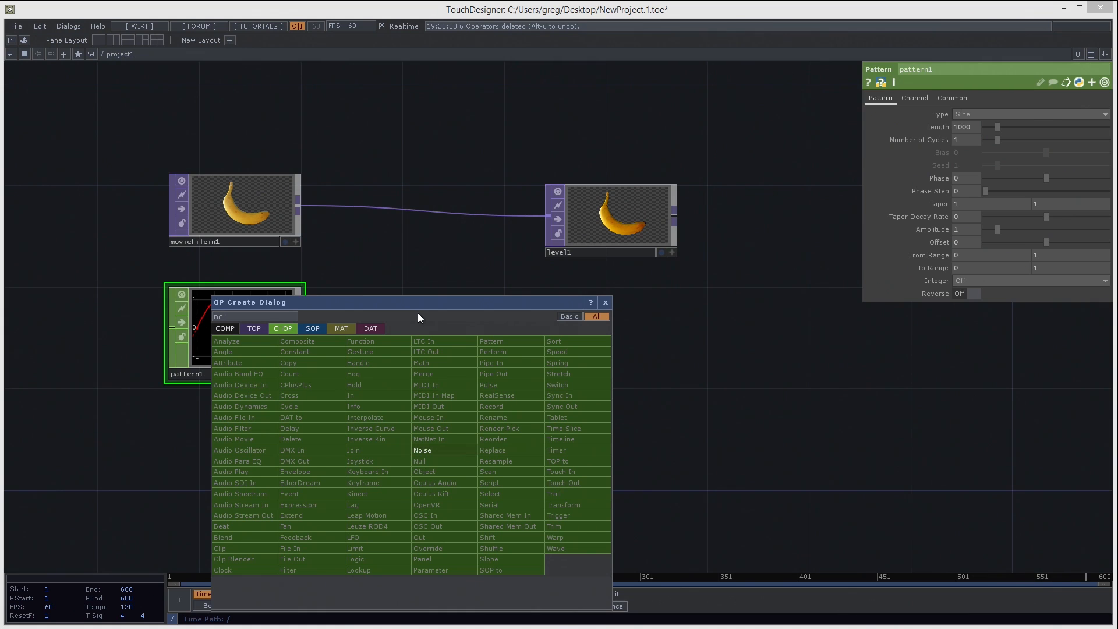
left_click(441, 448)
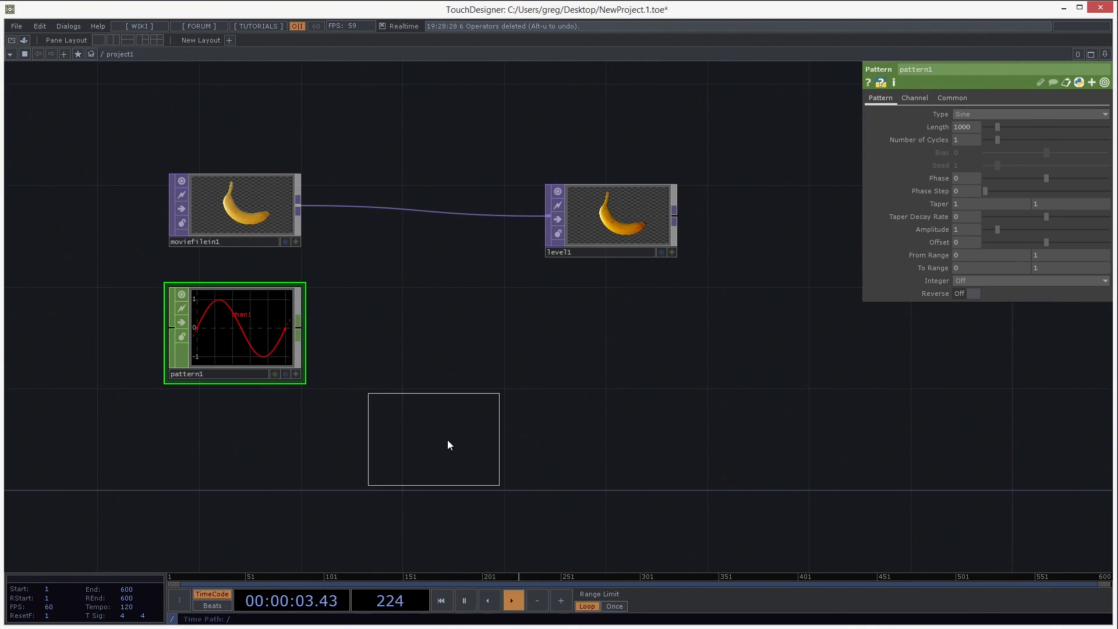
left_click(235, 470)
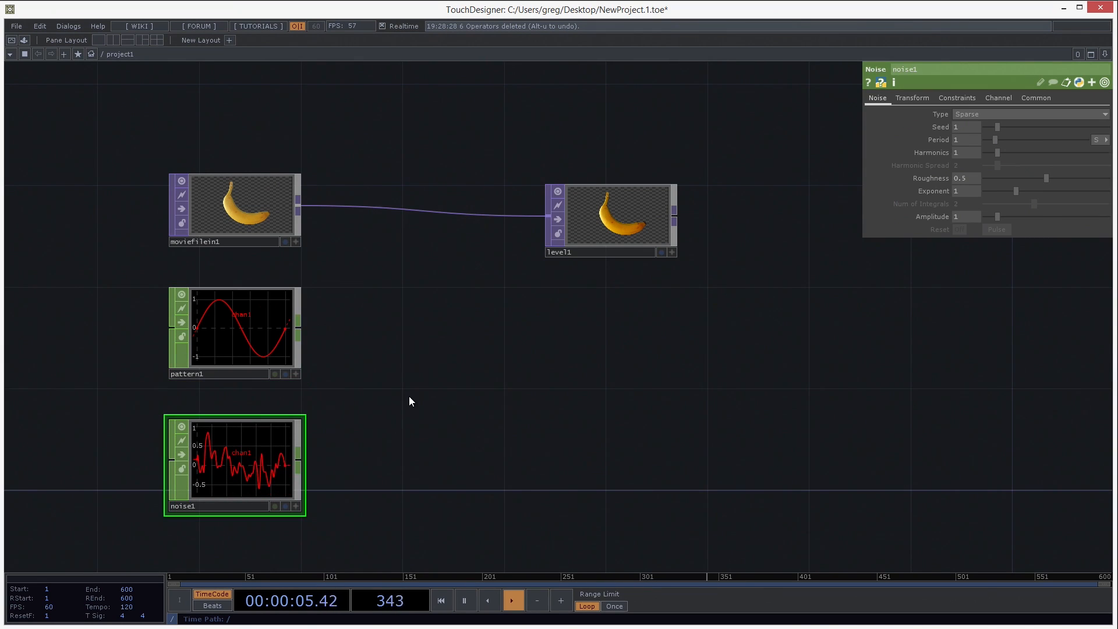
Inspect the parameters of the two TOPs and the two CHOPs by selecting each operator in turn.
left_click_drag(410, 402, 369, 344)
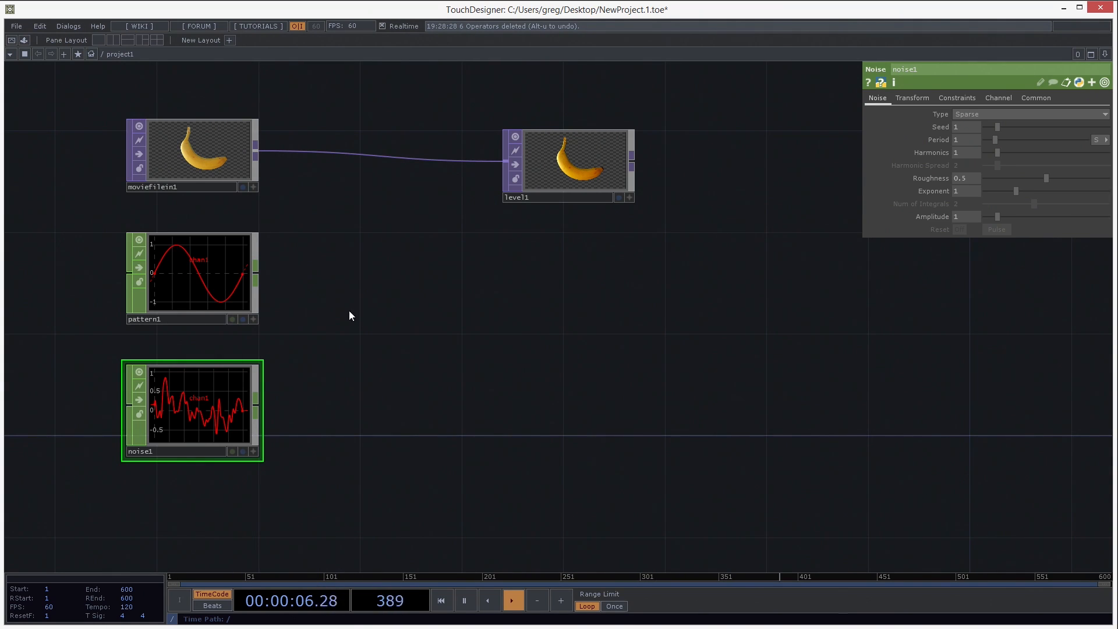
left_click(190, 157)
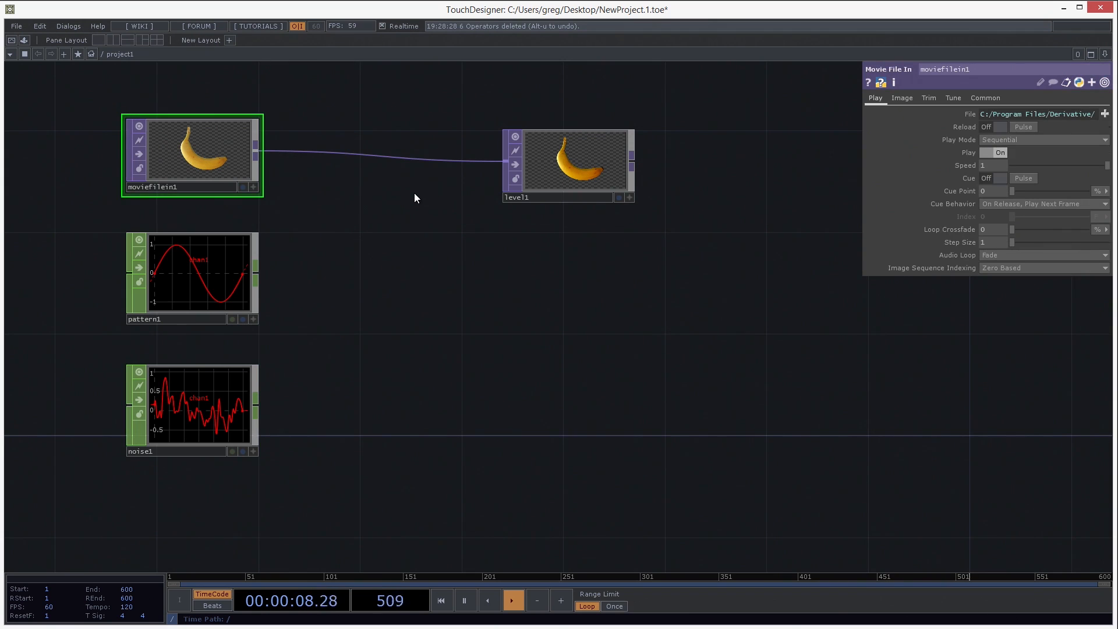
left_click(548, 162)
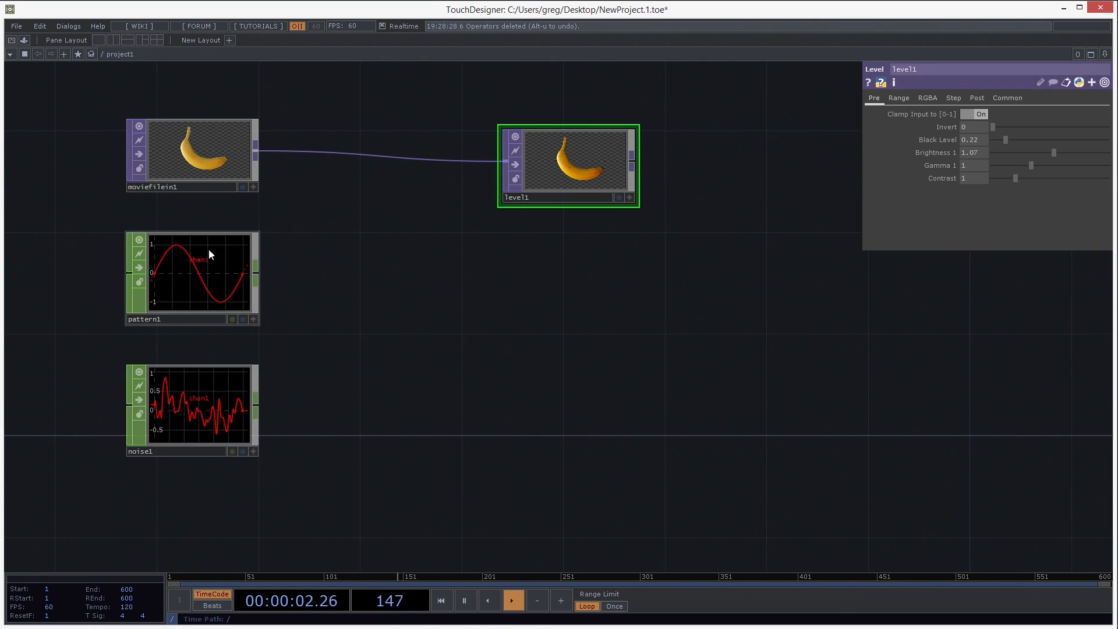
left_click(196, 260)
left_click(198, 379)
left_click(214, 289)
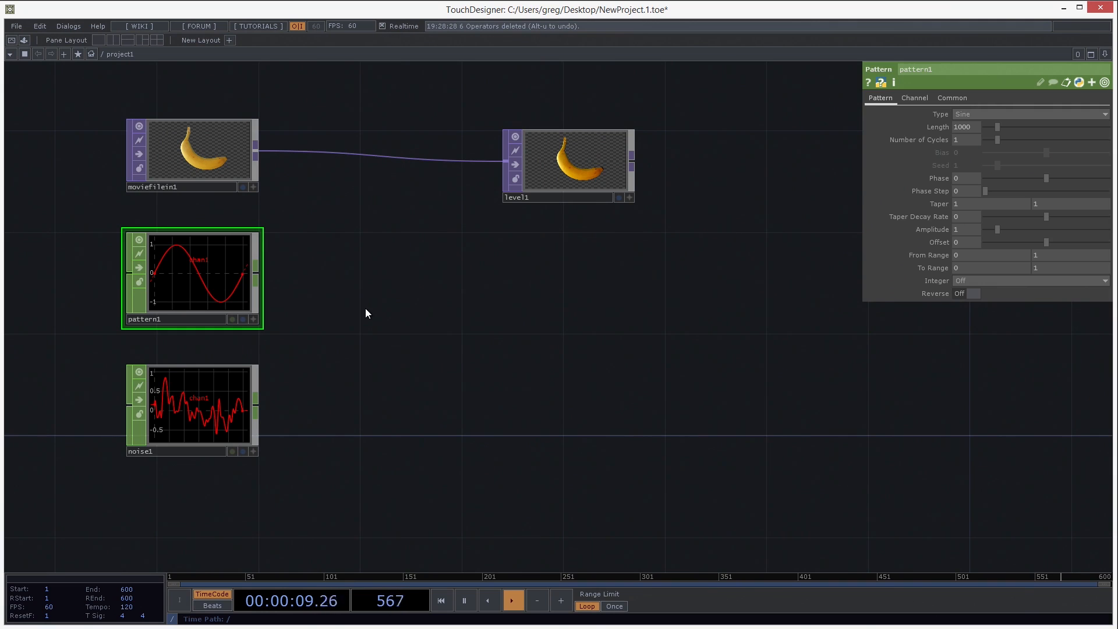
Compare the basic and full CHOP lists, and place a Sphere SOP to the right of pattern1.
key("Tab")
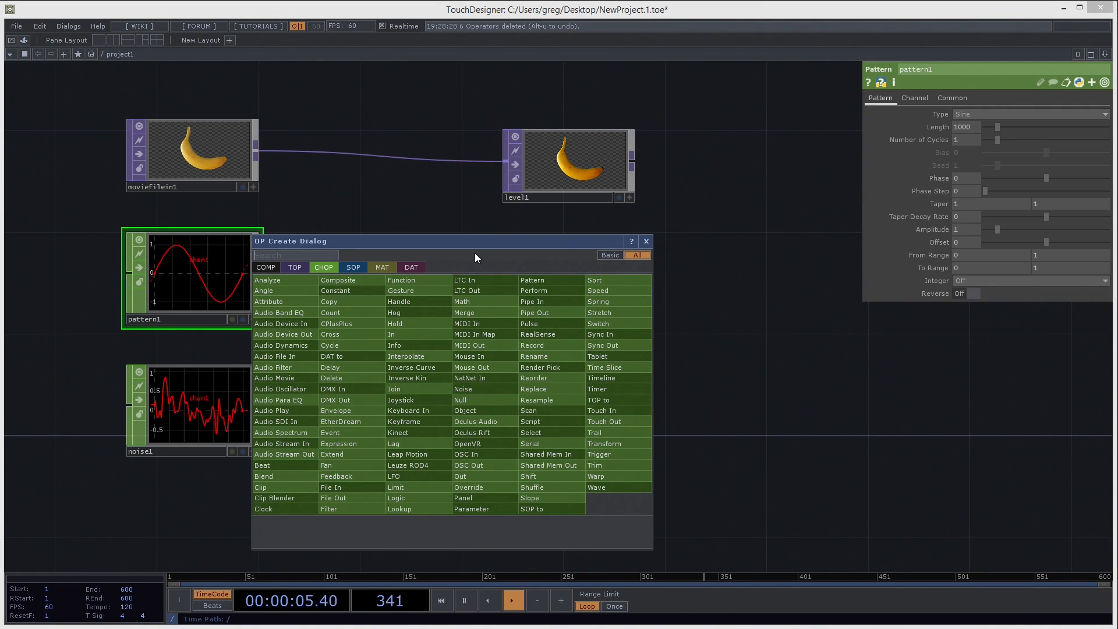
left_click(615, 256)
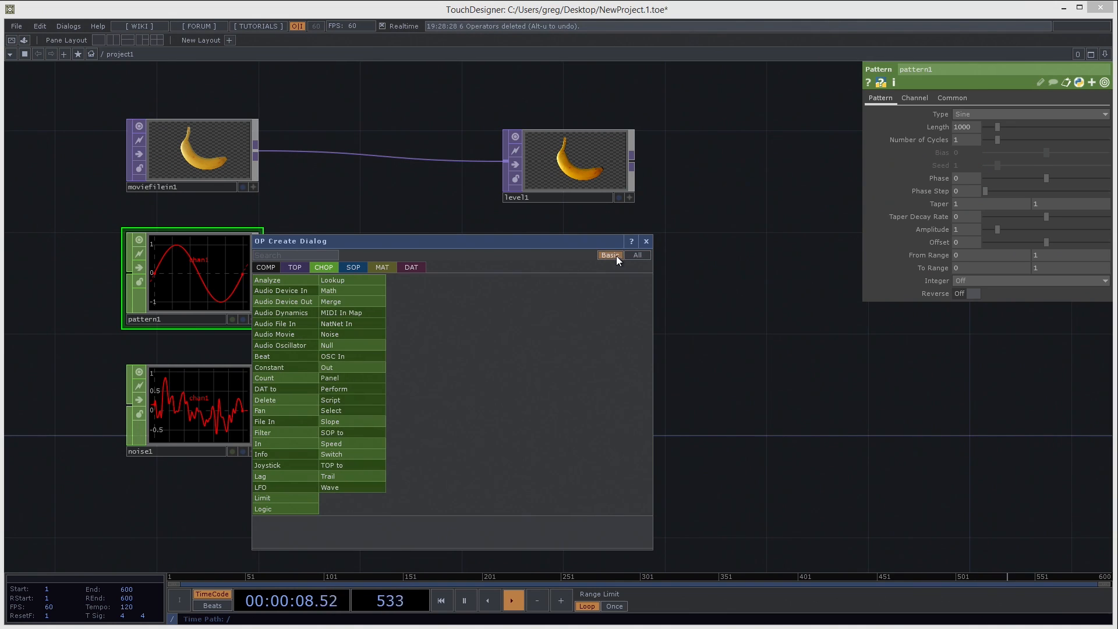
left_click(637, 255)
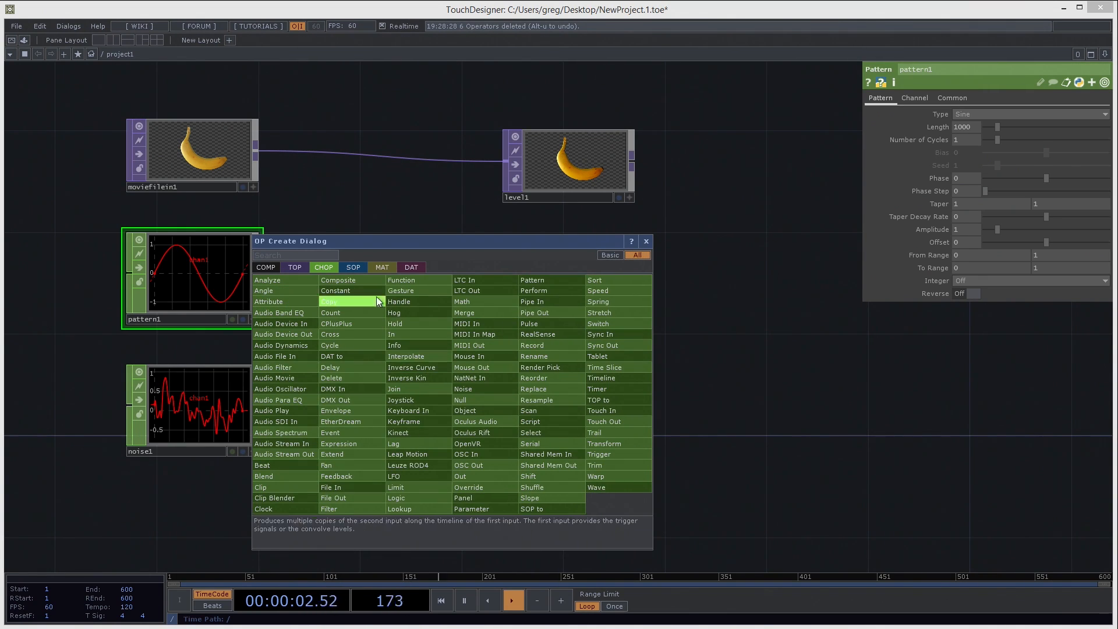
left_click(357, 269)
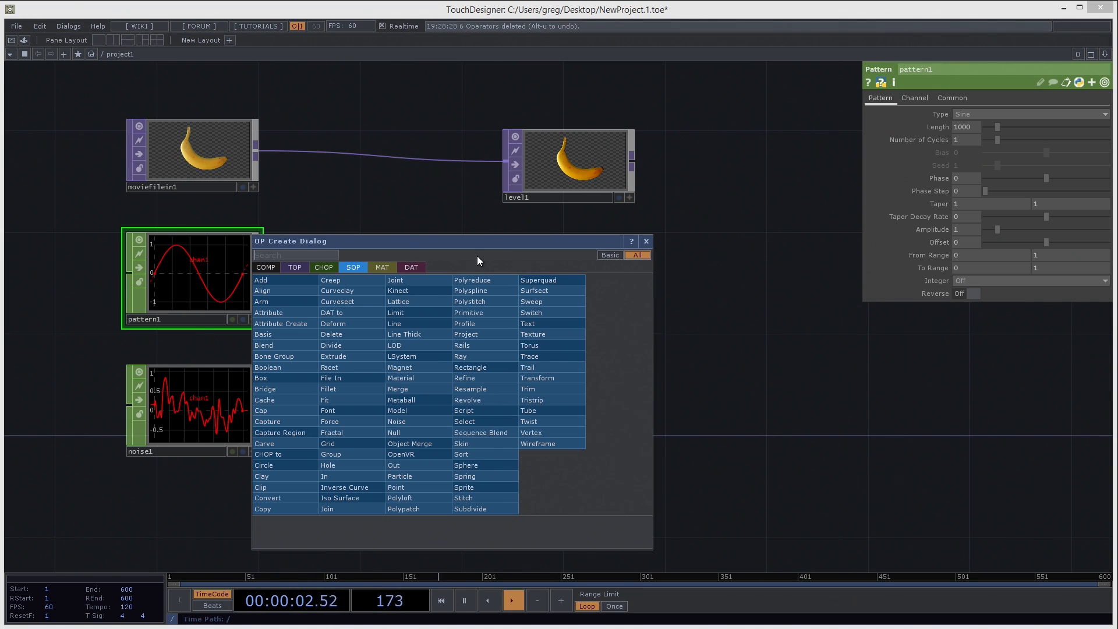
left_click(477, 464)
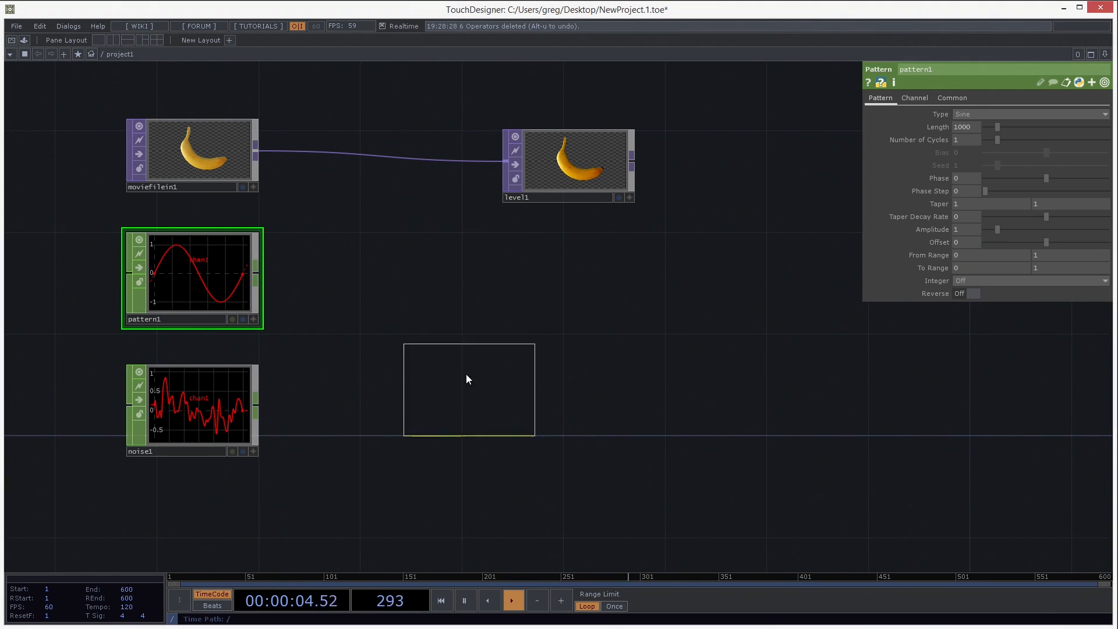
left_click(441, 289)
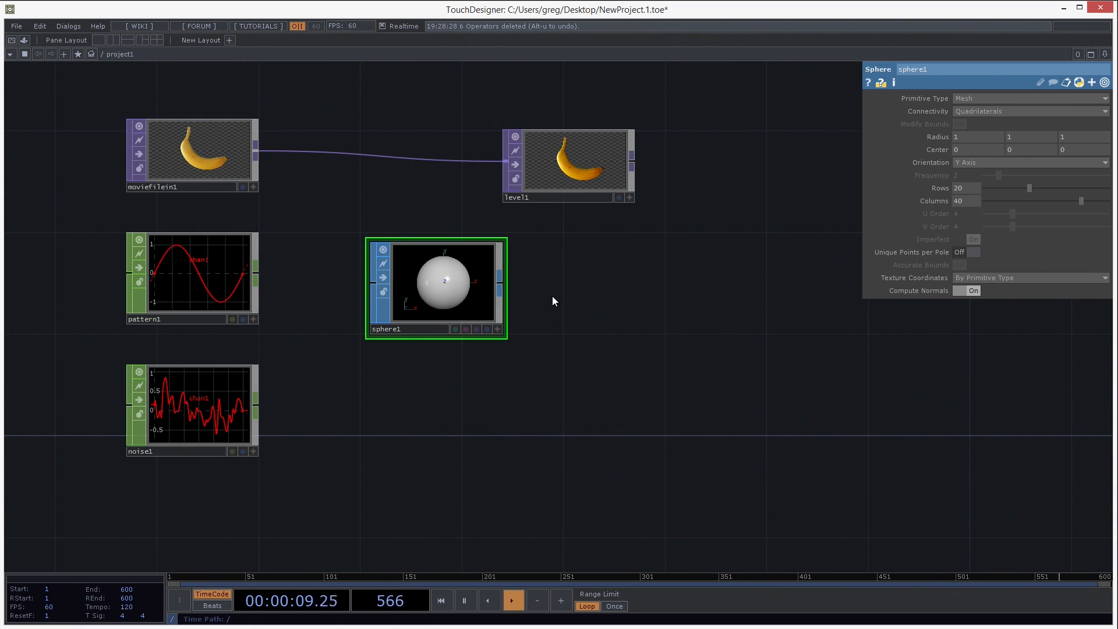
Add a Phong MAT to the right of sphere1.
key("Tab")
left_click(474, 311)
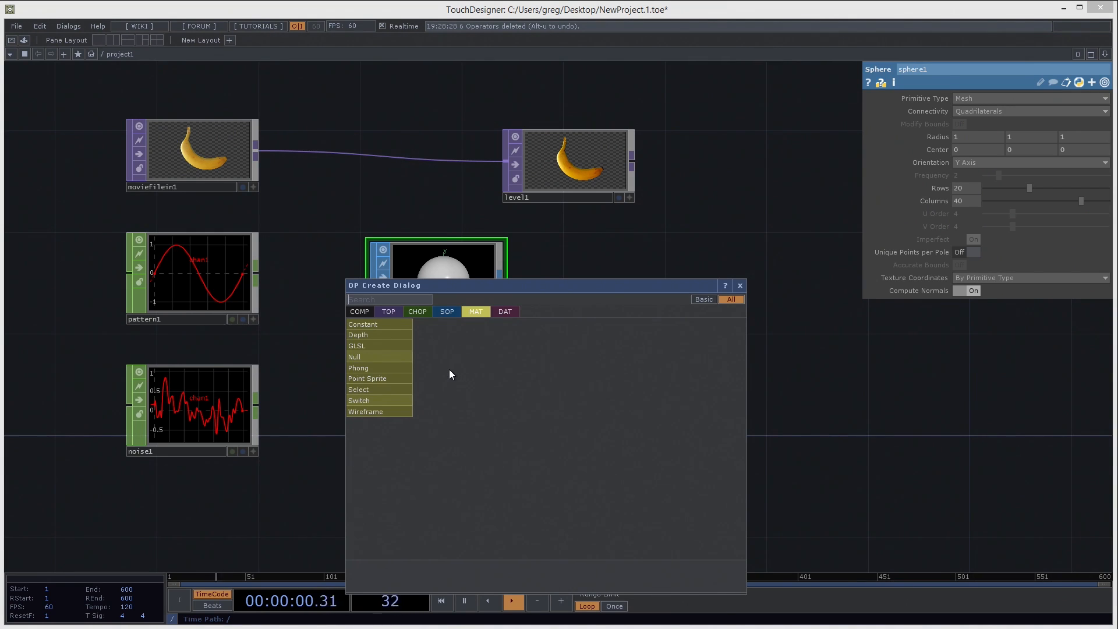
left_click(403, 368)
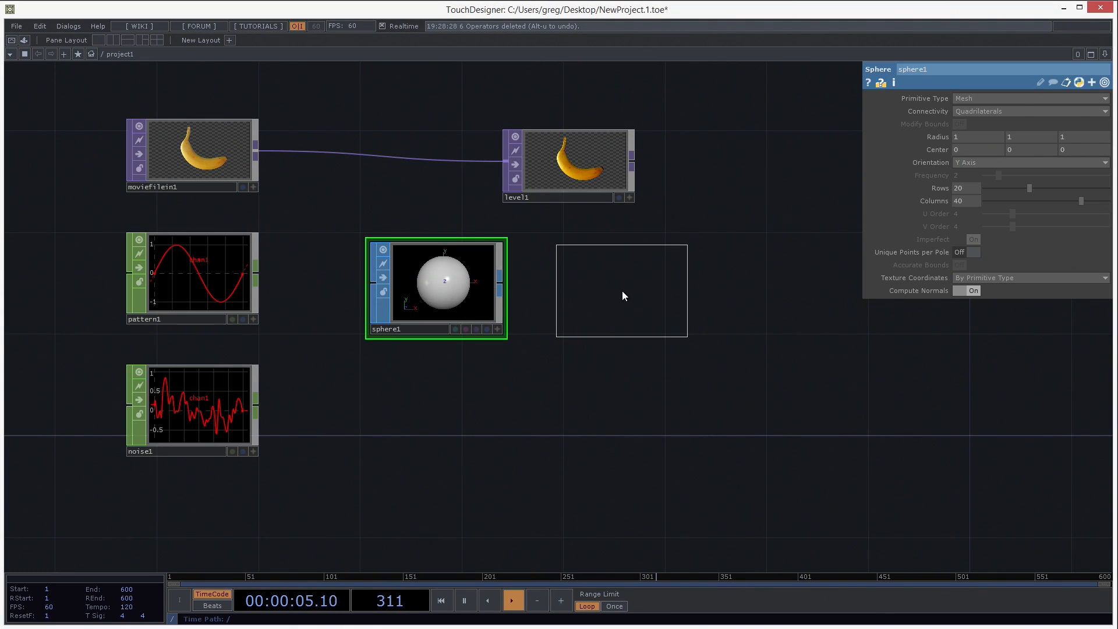
left_click(622, 296)
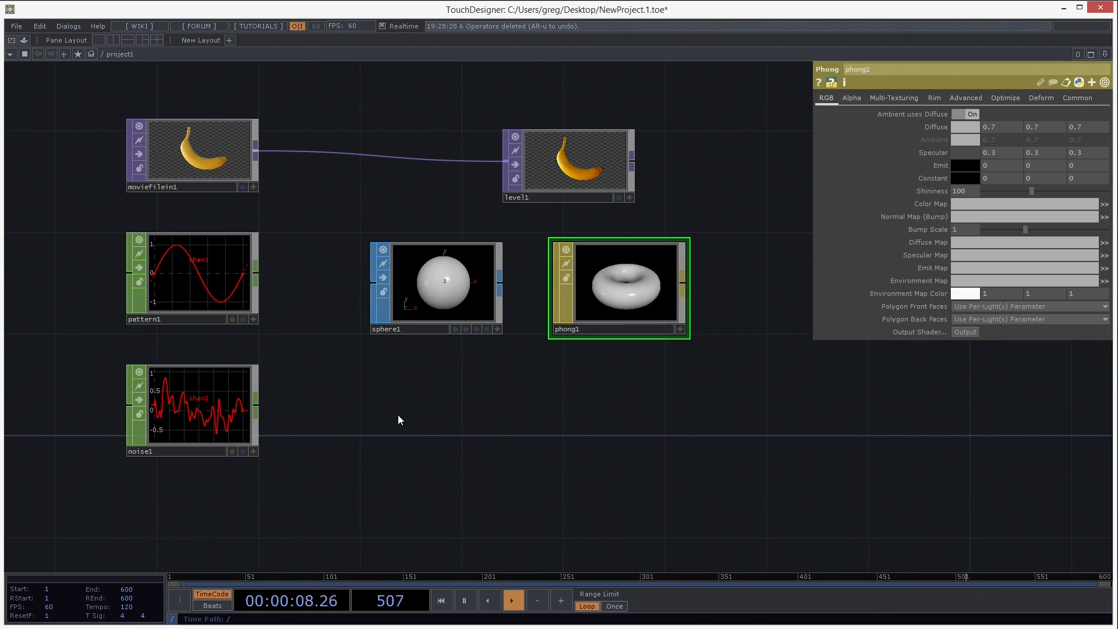
Add a Geometry COMP below and between sphere1 and phong1.
key("Tab")
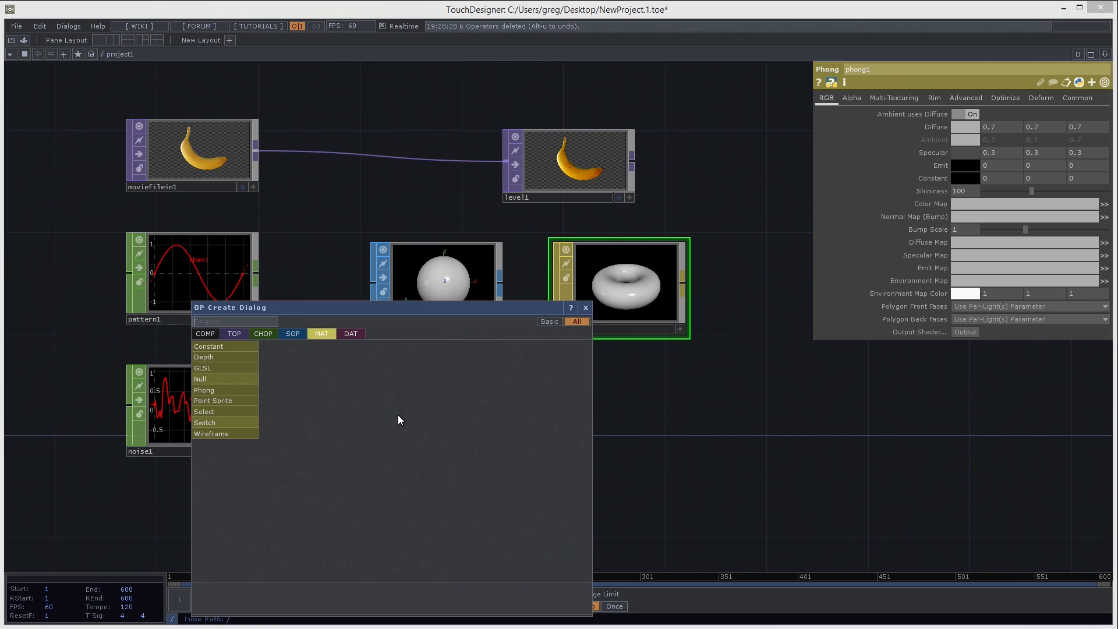
left_click(209, 334)
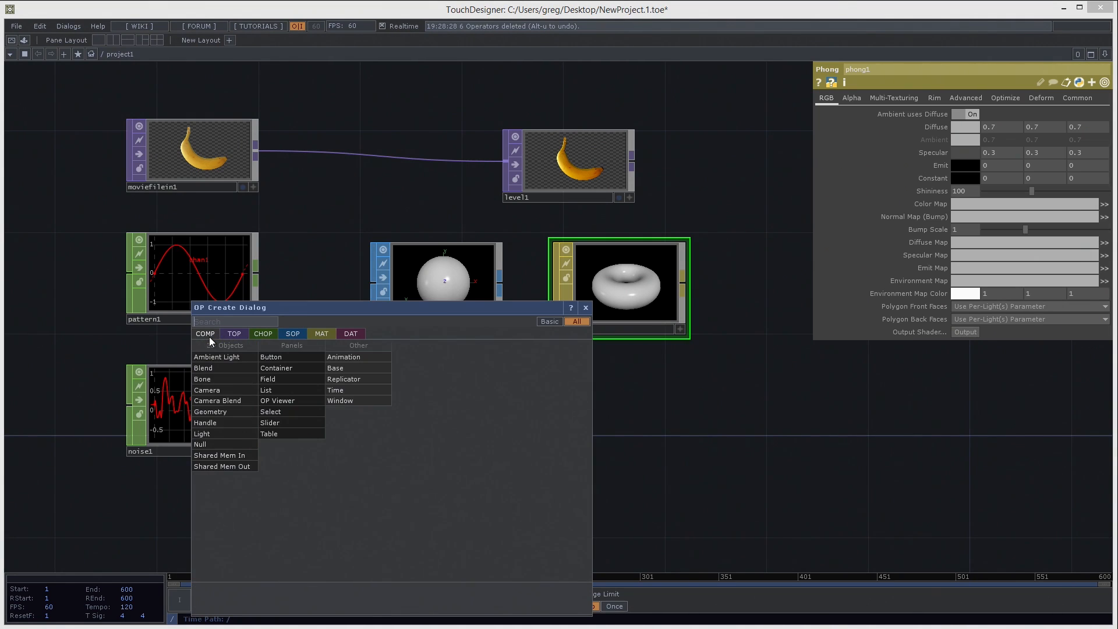
left_click_drag(359, 309, 494, 245)
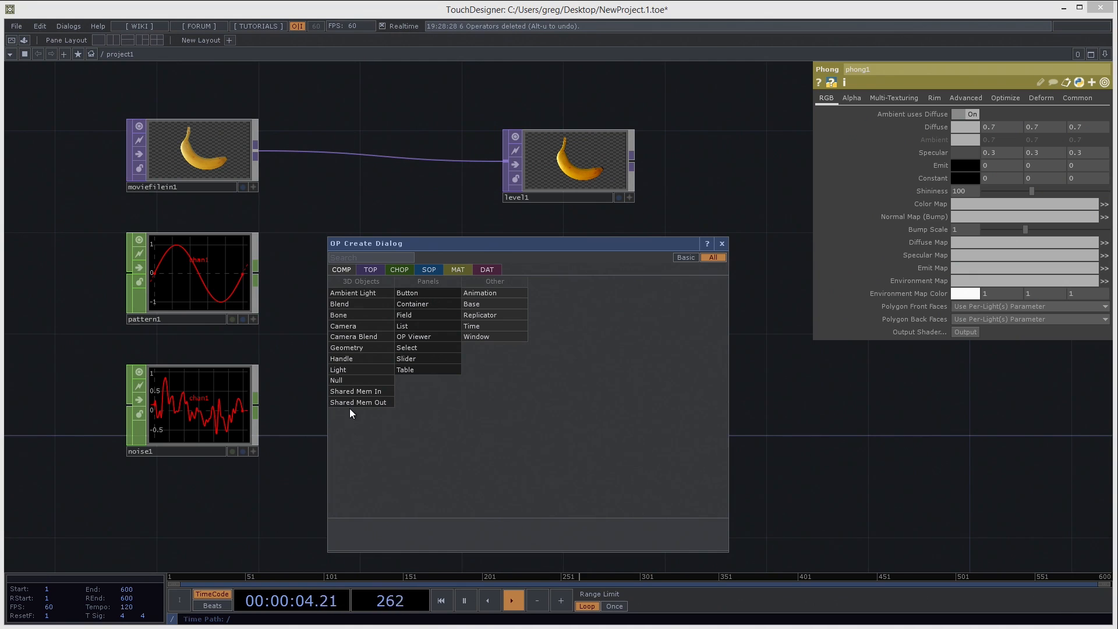
left_click(363, 349)
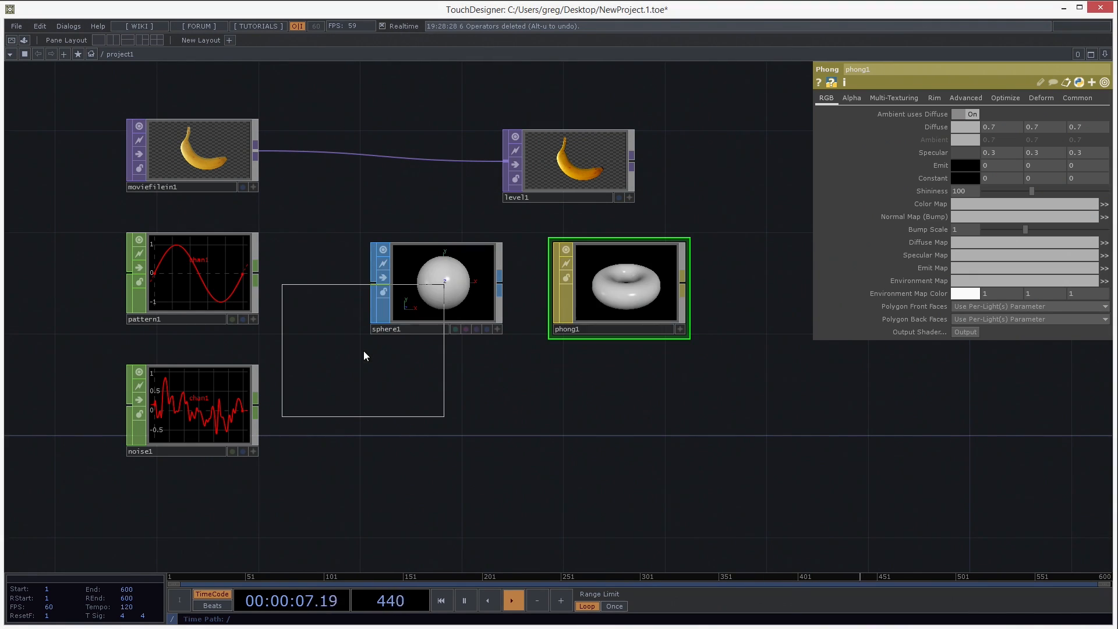
left_click(524, 436)
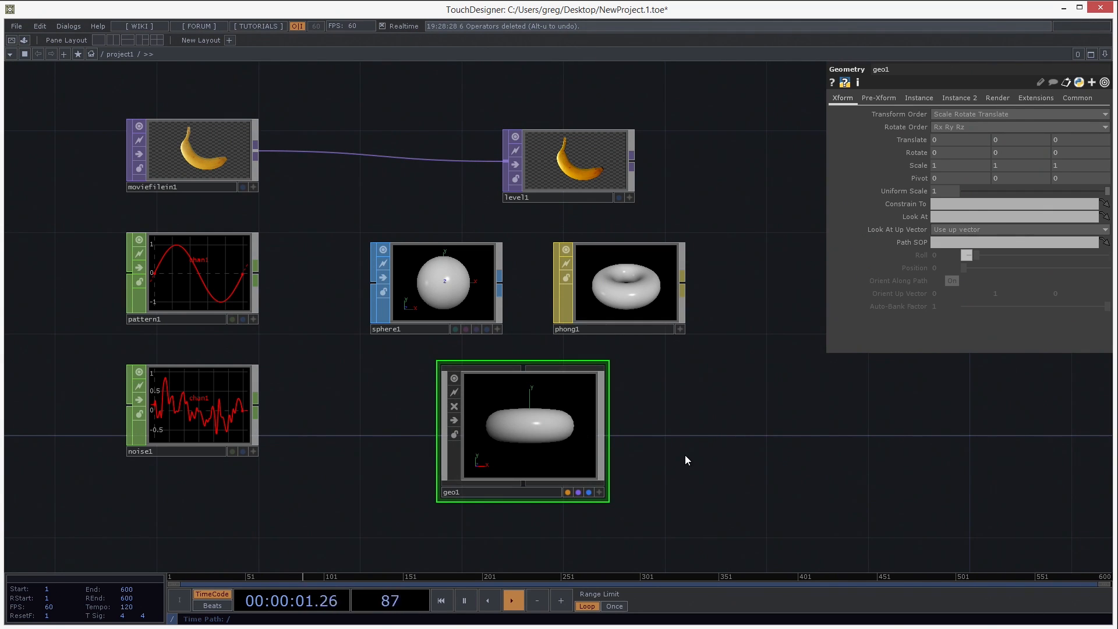
Add a Slider COMP to the right of geo1.
key("Tab")
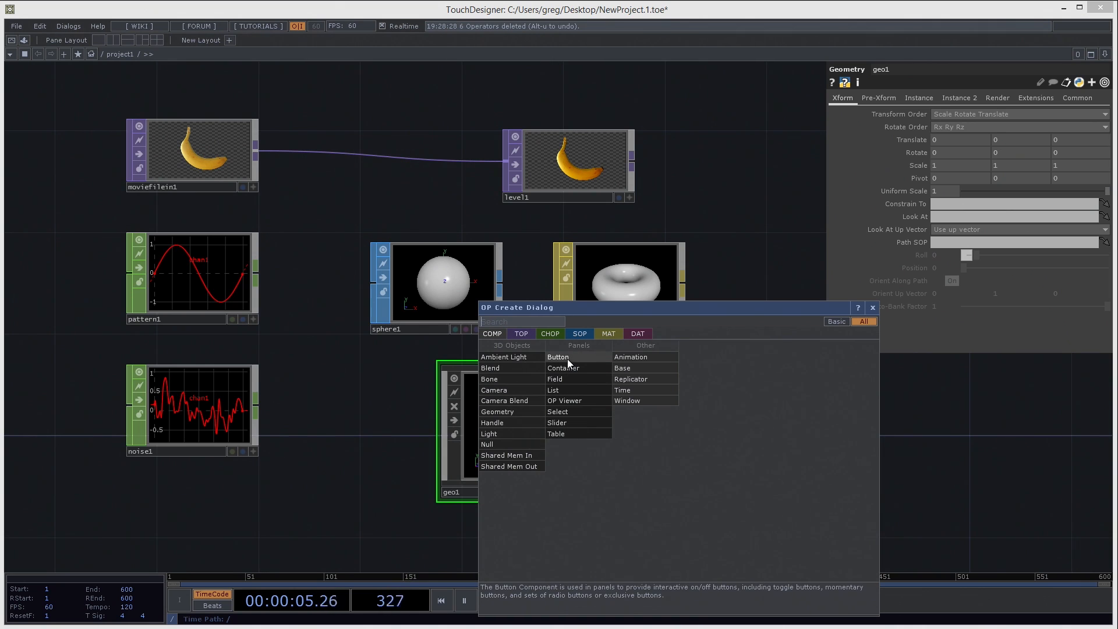
left_click(566, 419)
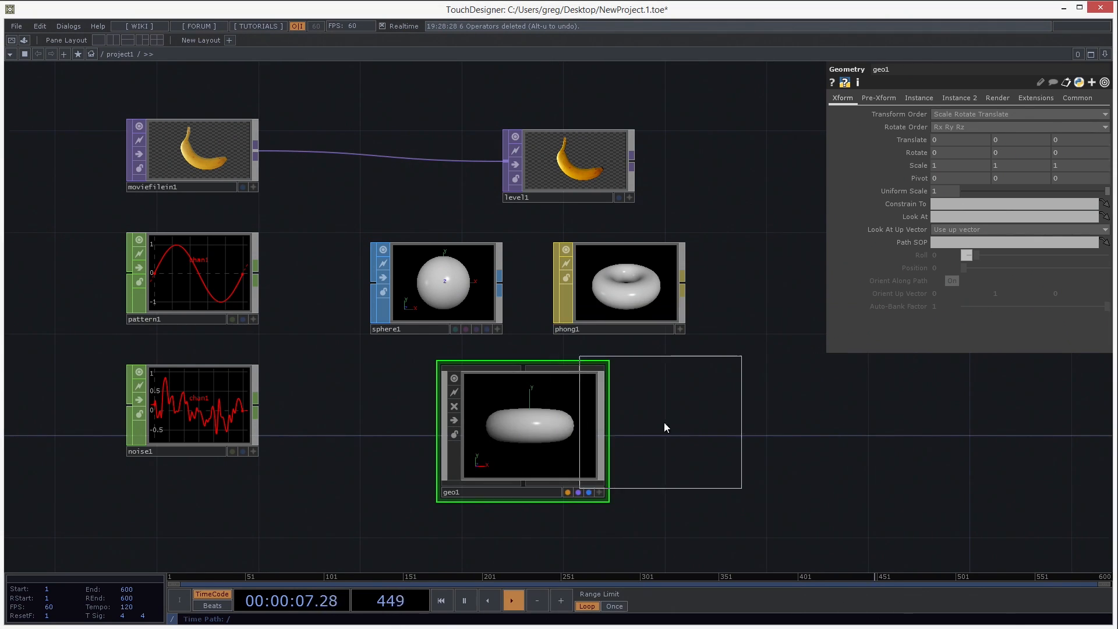
left_click(736, 429)
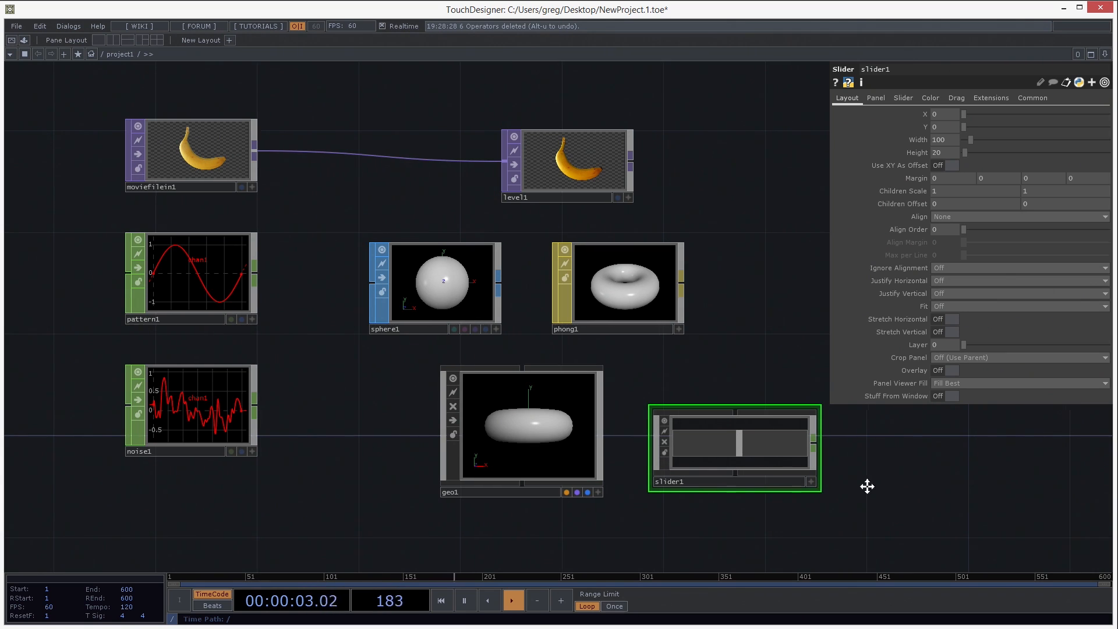
Add a Monitors DAT in the empty space to the right of phong1, above and right of slider1, and view its table up close.
left_click_drag(866, 484, 741, 456)
scroll(737, 454, "down", 2)
middle_click_drag(730, 451, 712, 445)
left_click_drag(686, 333, 613, 319)
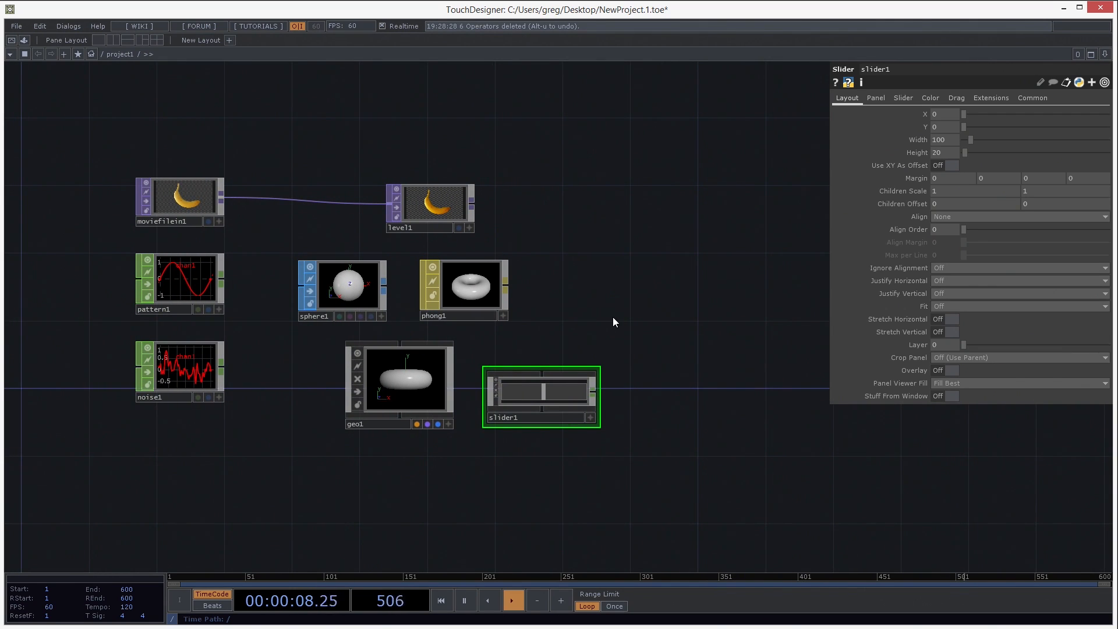
key("Tab")
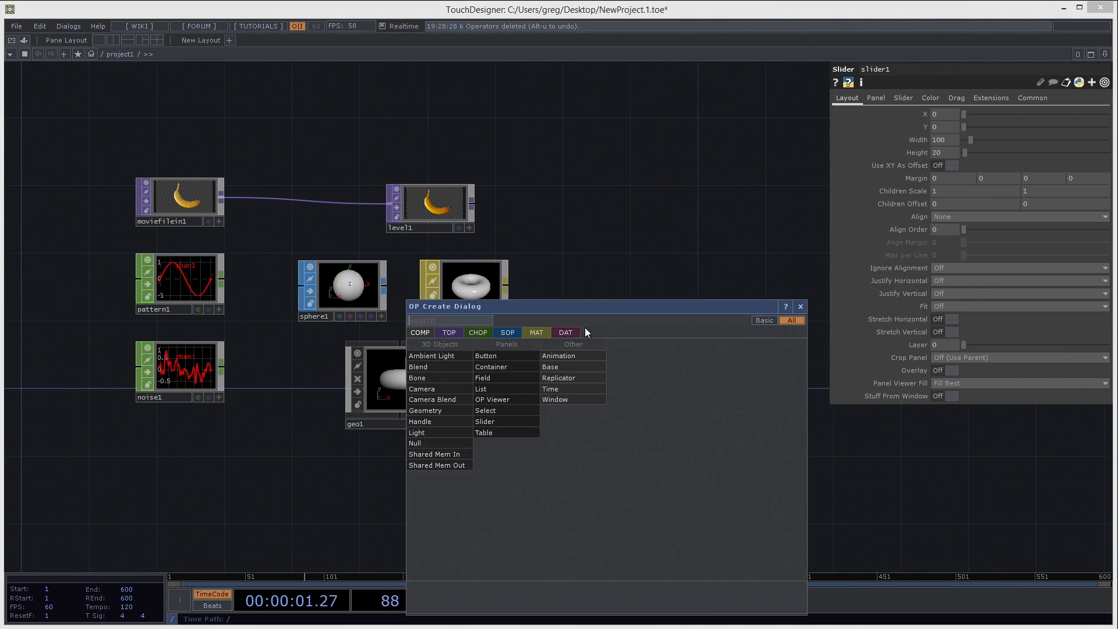
left_click(565, 332)
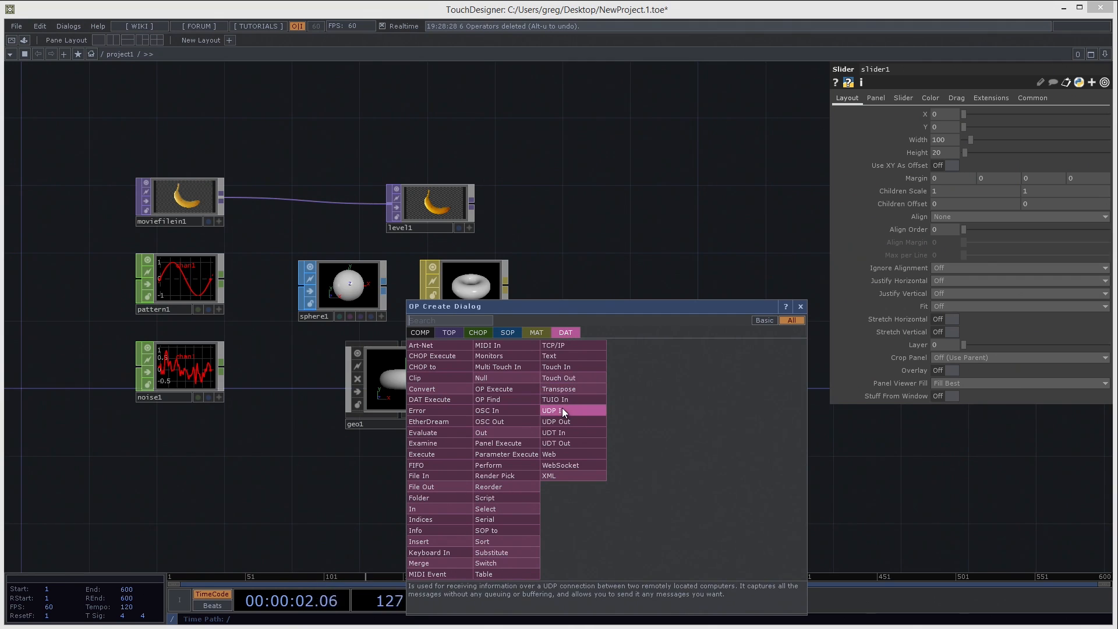
left_click(507, 358)
left_click(633, 330)
scroll(667, 315, "up", 5)
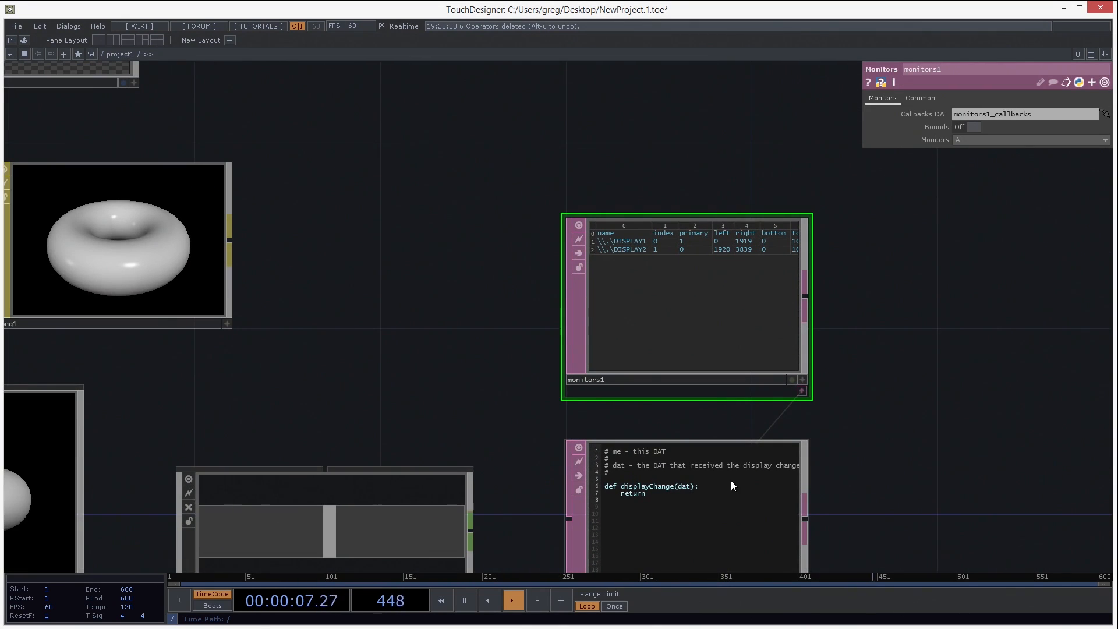
left_click_drag(513, 366, 502, 306)
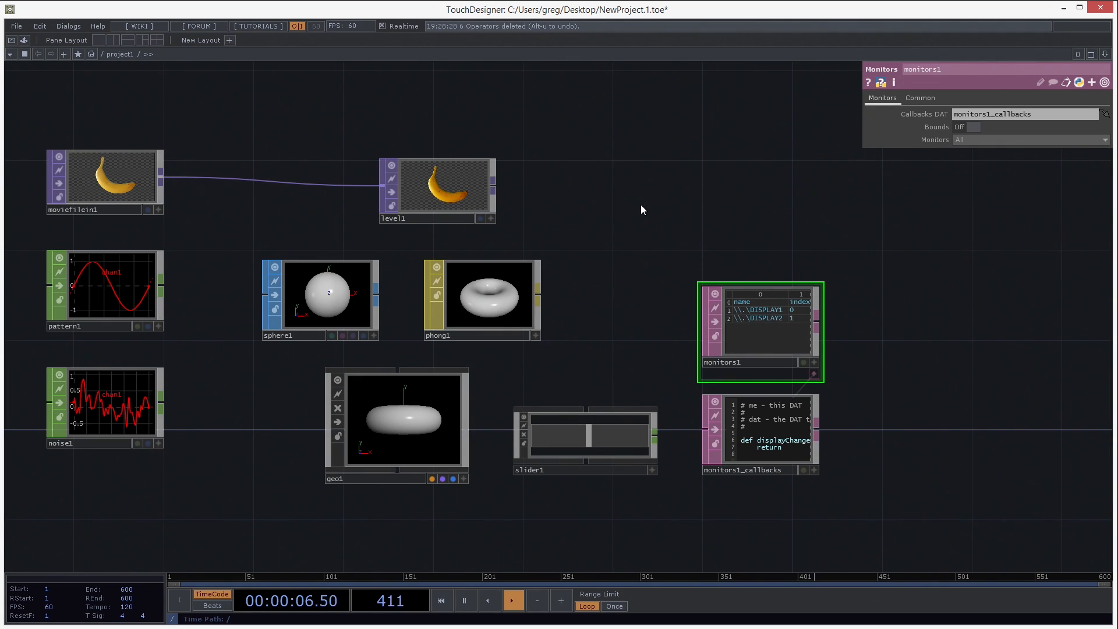
Compare the basic and full lists of DAT operators without creating one, and return to the network around level1.
key("Tab")
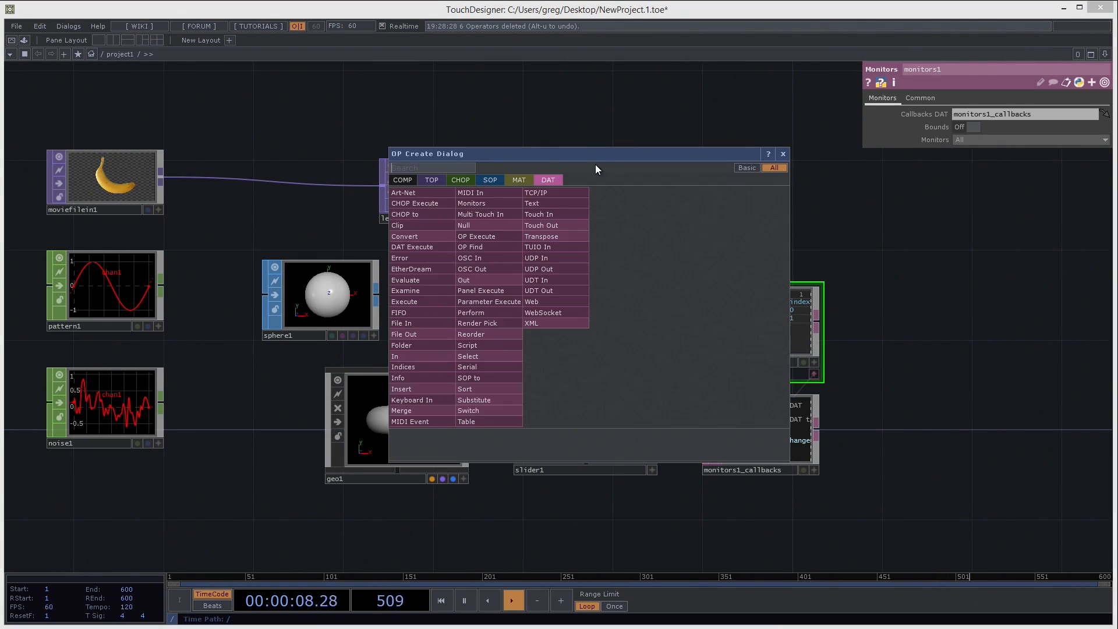
left_click(743, 169)
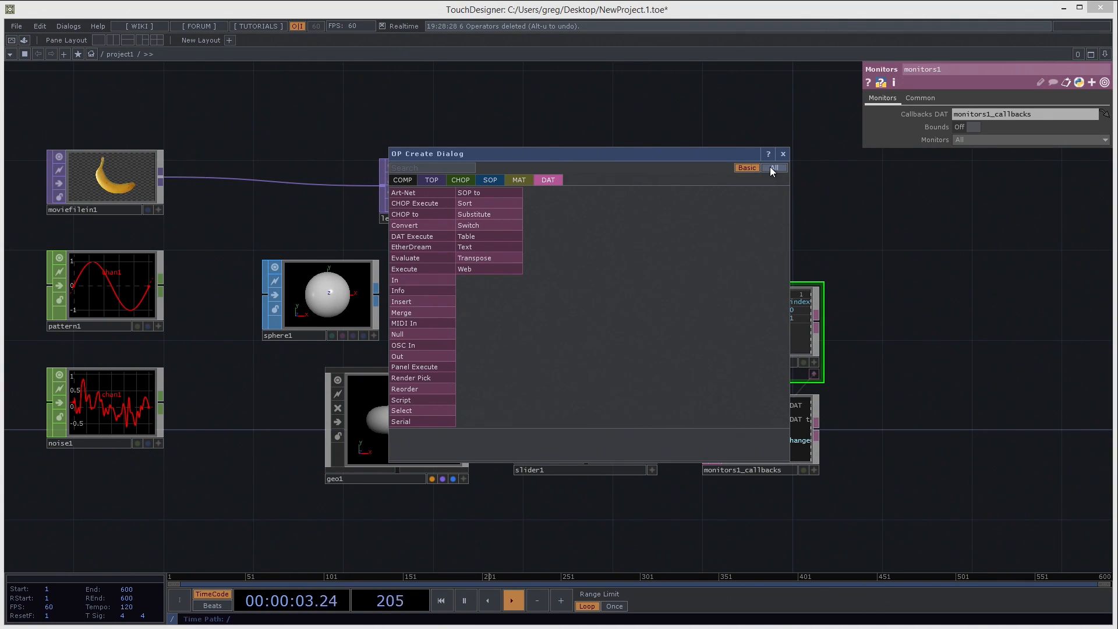
left_click(770, 169)
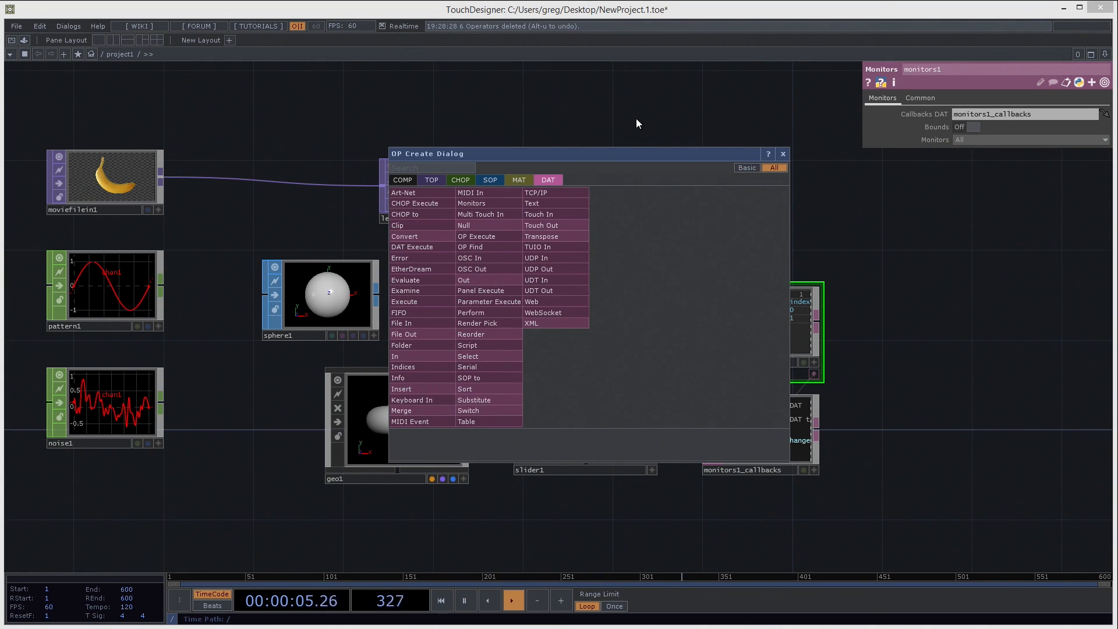
key("Escape")
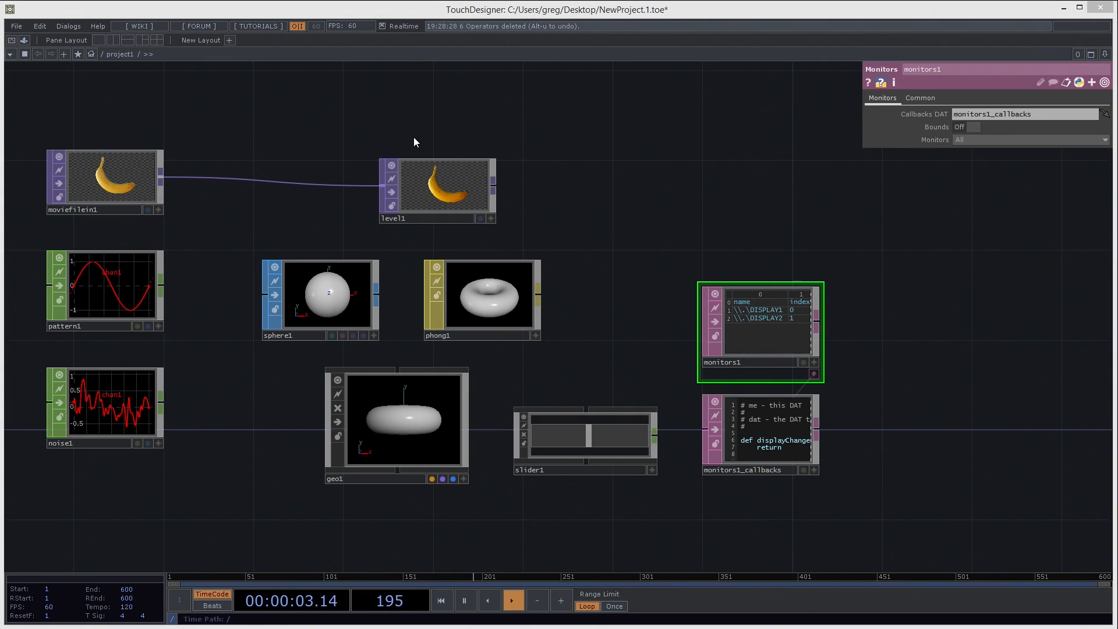
scroll(413, 125, "up", 3)
left_click_drag(464, 143, 466, 106)
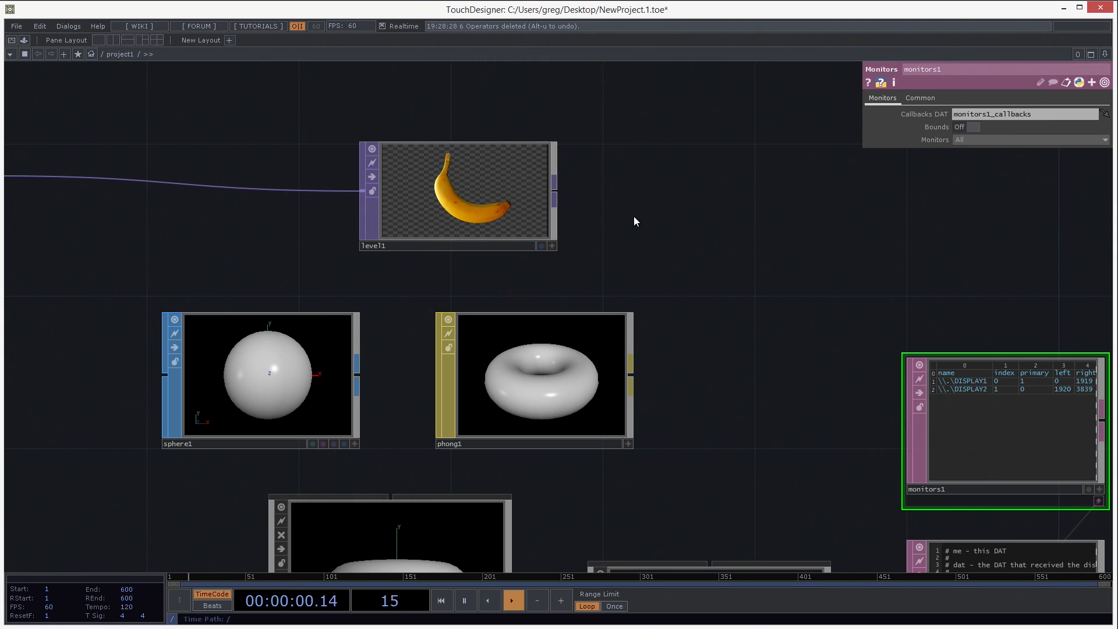
Add a Monochrome TOP in the empty space to the right of level1 and feed it from level1's output.
left_click_drag(806, 281, 478, 214)
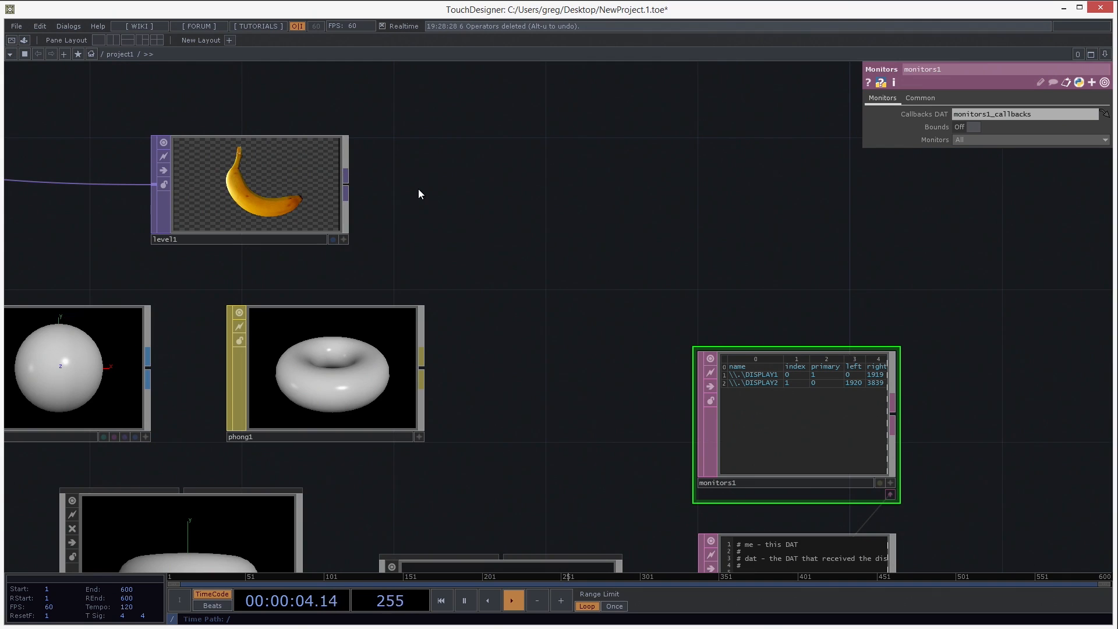
key("Tab")
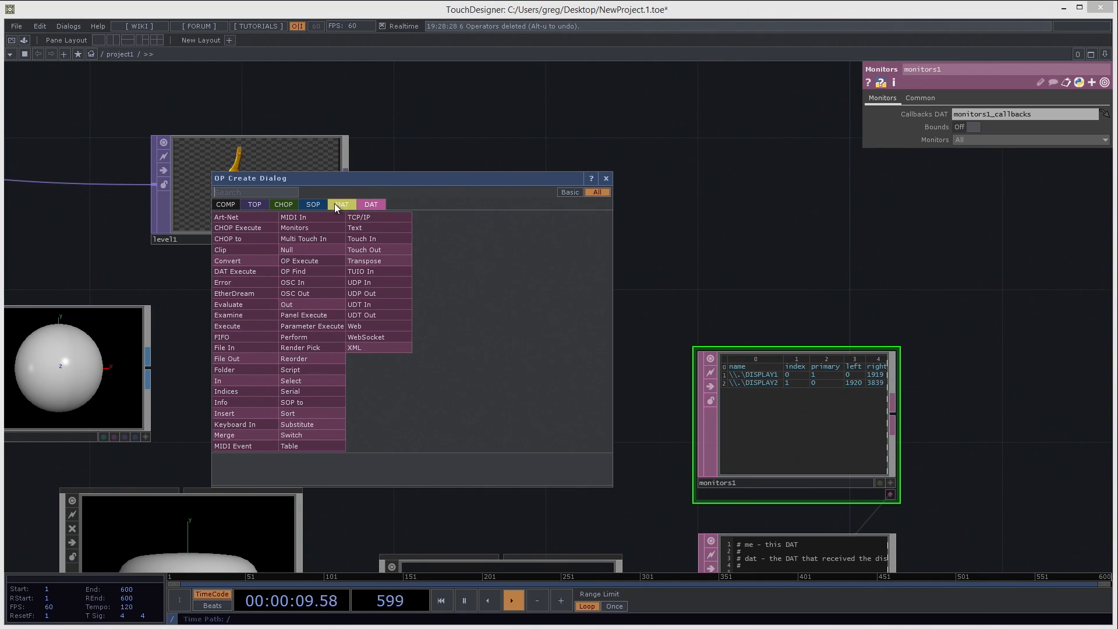
left_click(259, 203)
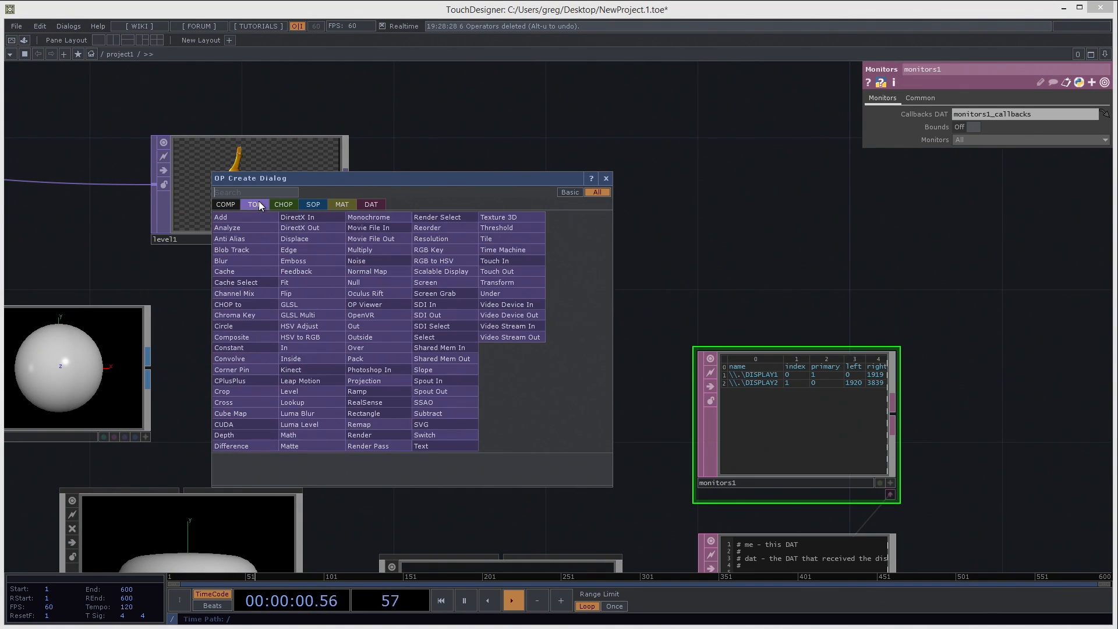
left_click(369, 216)
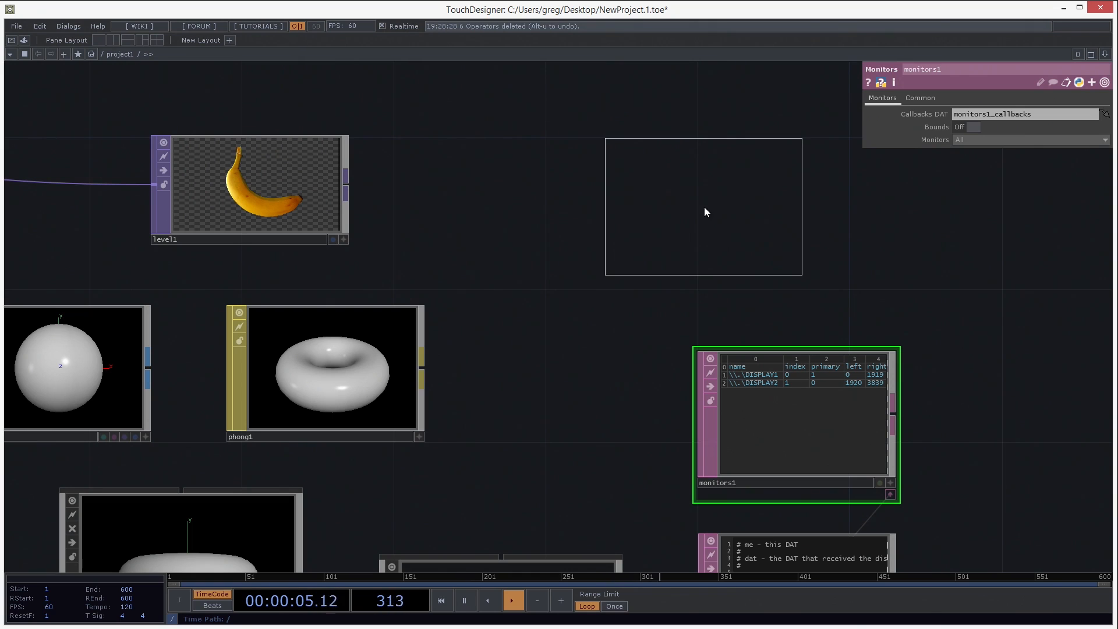
left_click(714, 192)
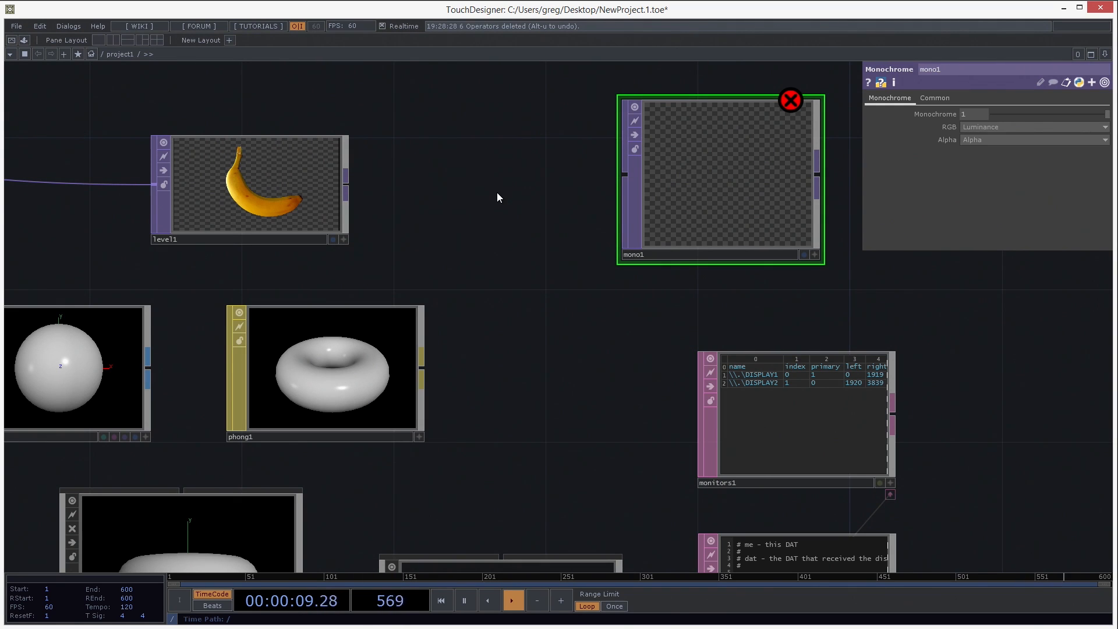
left_click(347, 183)
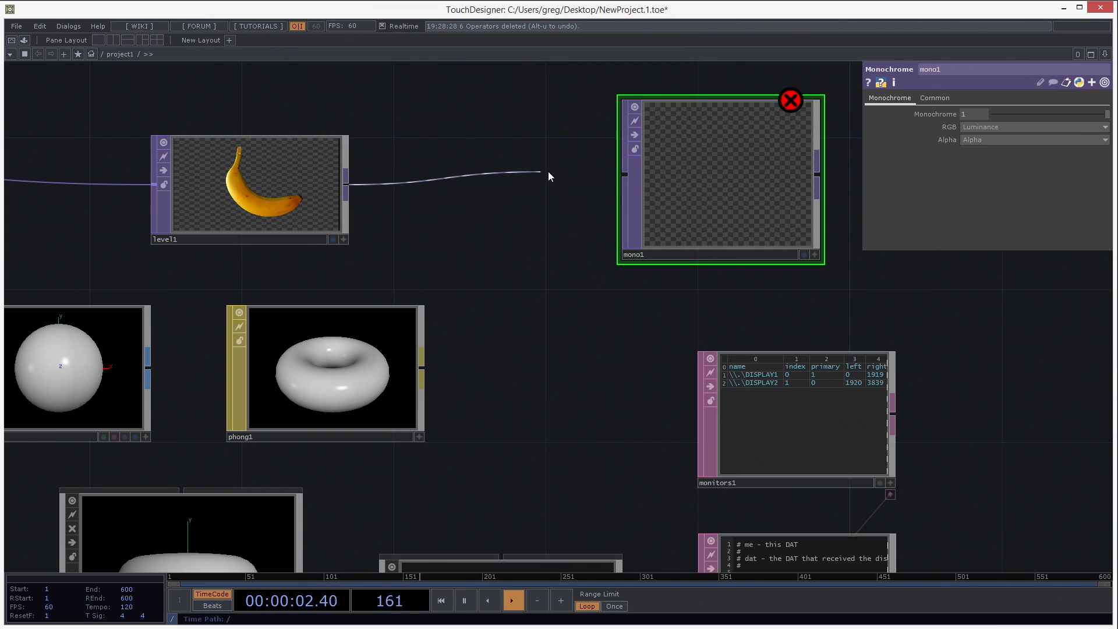
left_click(618, 177)
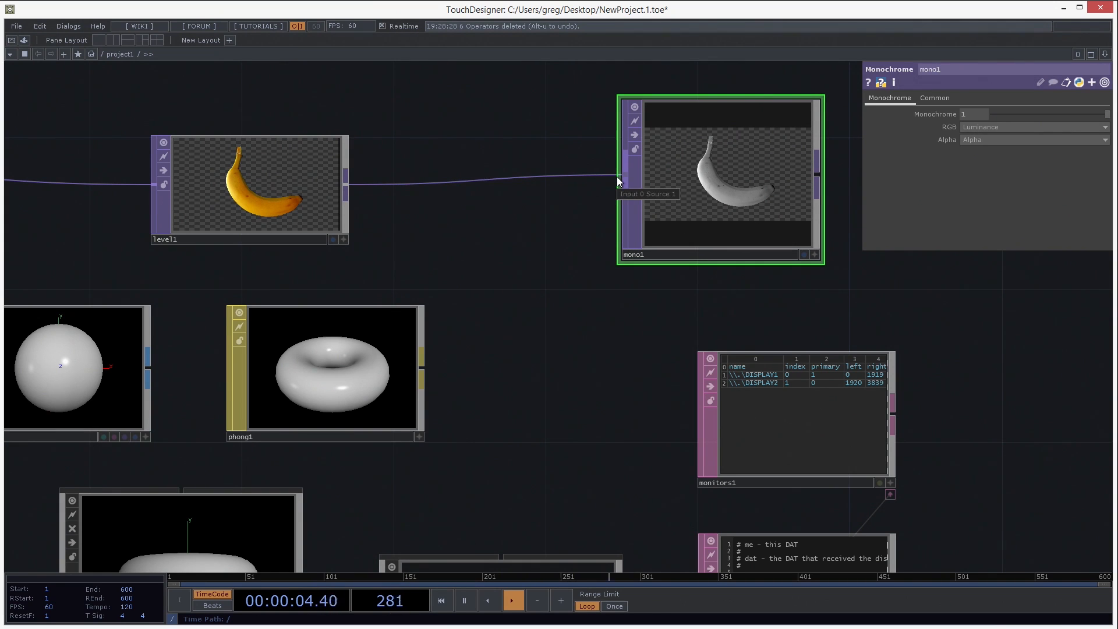
Disconnect the wire between level1 and mono1, and reconnect level1's output to mono1's input.
right_click(515, 176)
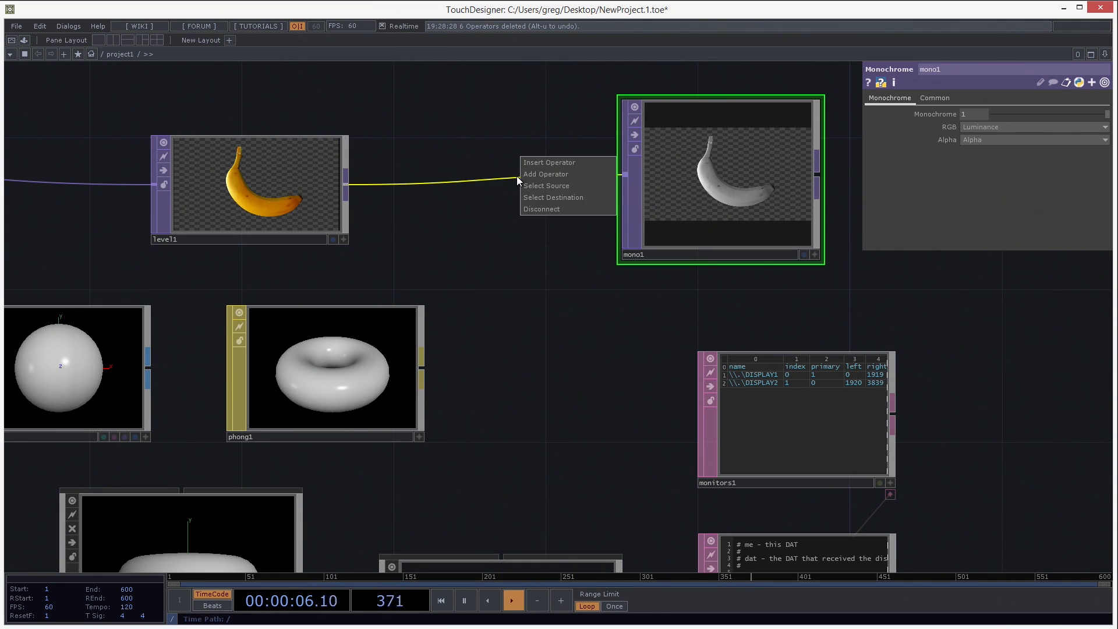
left_click(531, 208)
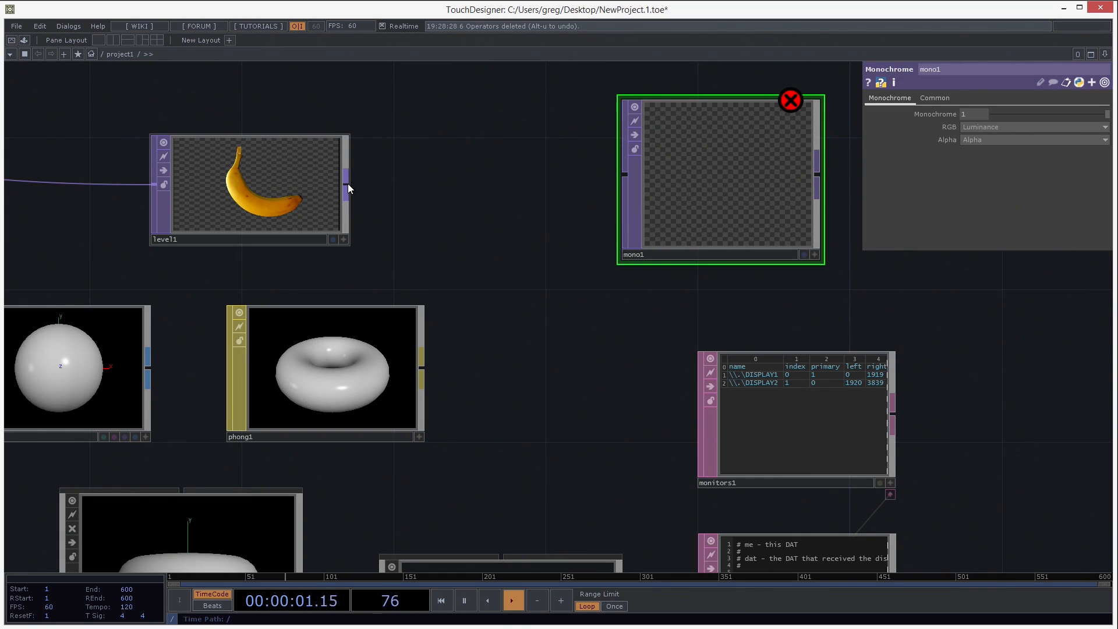
left_click_drag(347, 183, 619, 170)
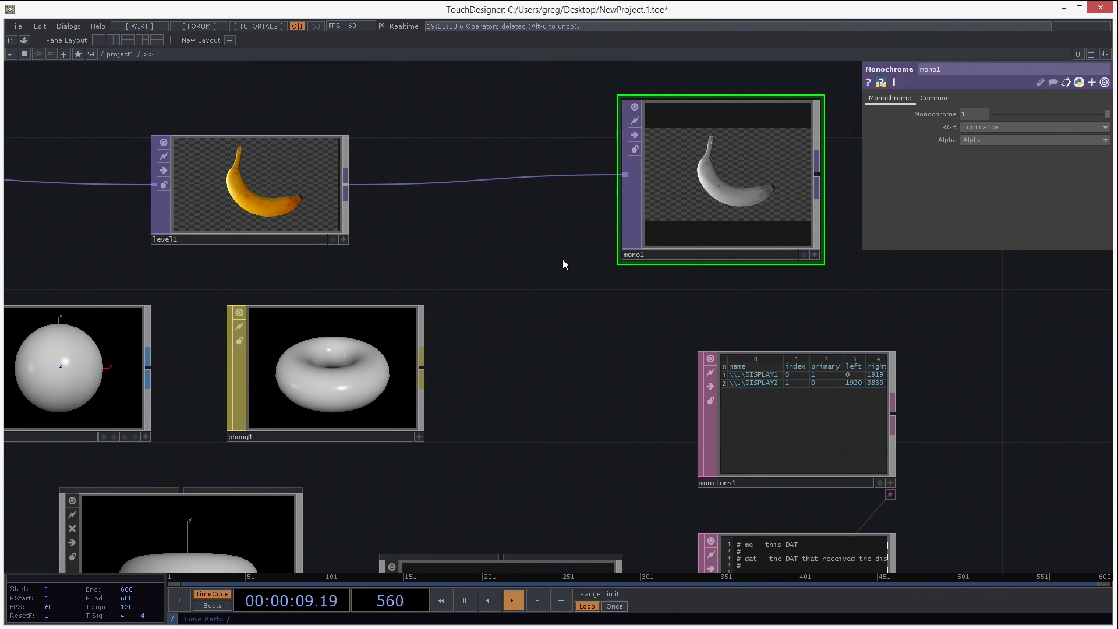
Move mono1 farther to the right and line it up horizontally with level1 to leave room between them.
middle_click_drag(562, 260, 527, 261)
left_click_drag(487, 256, 350, 258)
left_click_drag(545, 211, 580, 225)
left_click_drag(666, 145, 666, 183)
left_click_drag(575, 228, 647, 214)
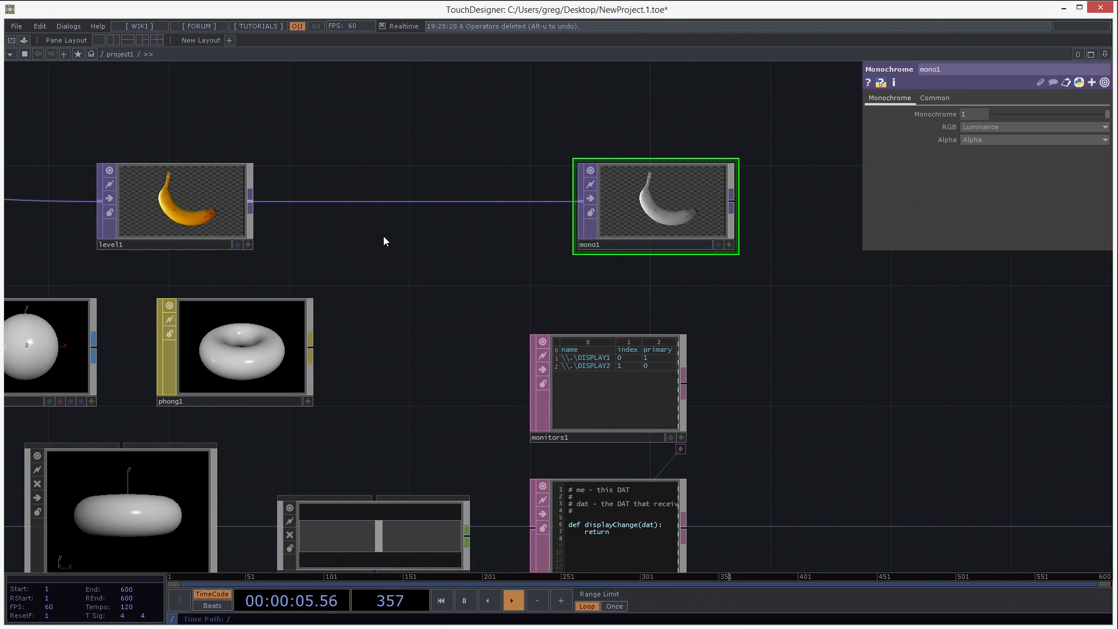
Insert a Tile TOP into the chain after level1, placing it between level1 and mono1.
right_click(251, 205)
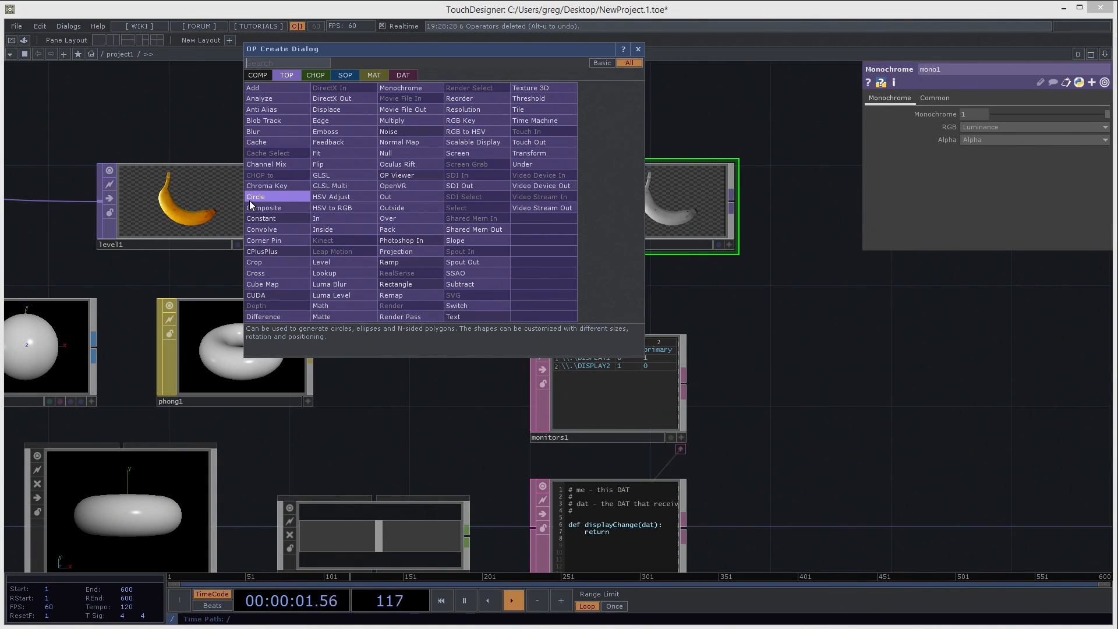
left_click(518, 111)
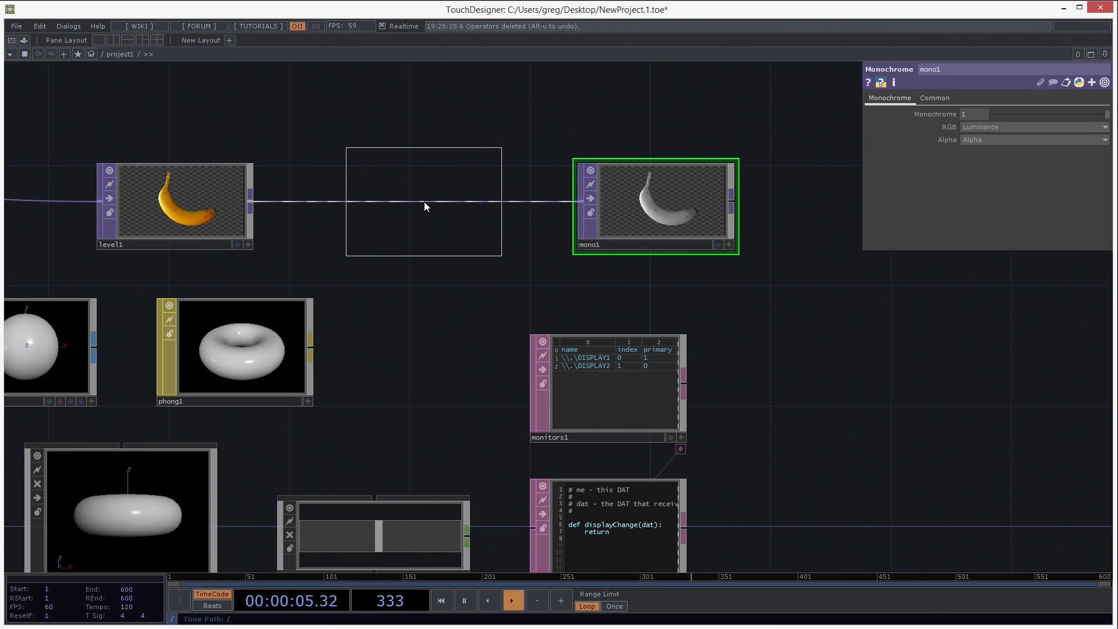
left_click(423, 201)
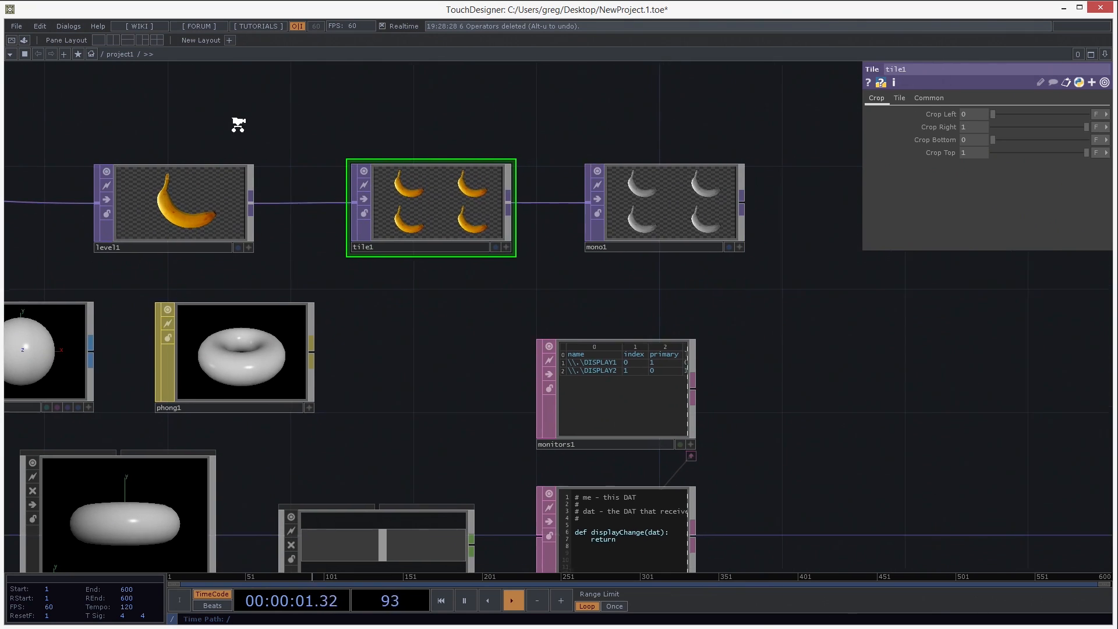
scroll(241, 128, "up", 2)
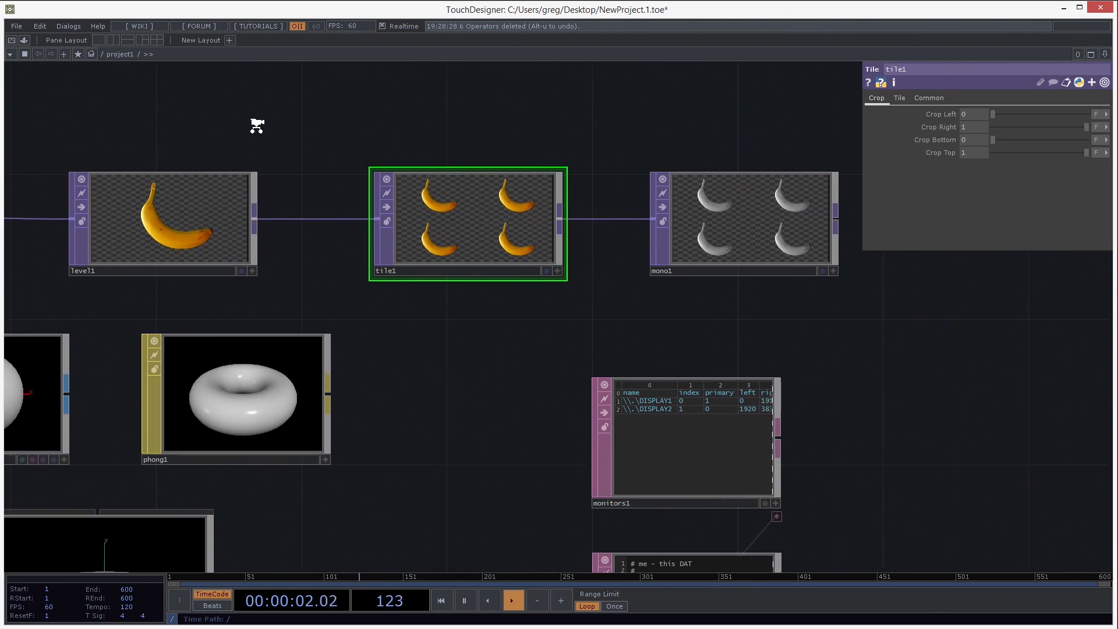
scroll(256, 125, "up", 1)
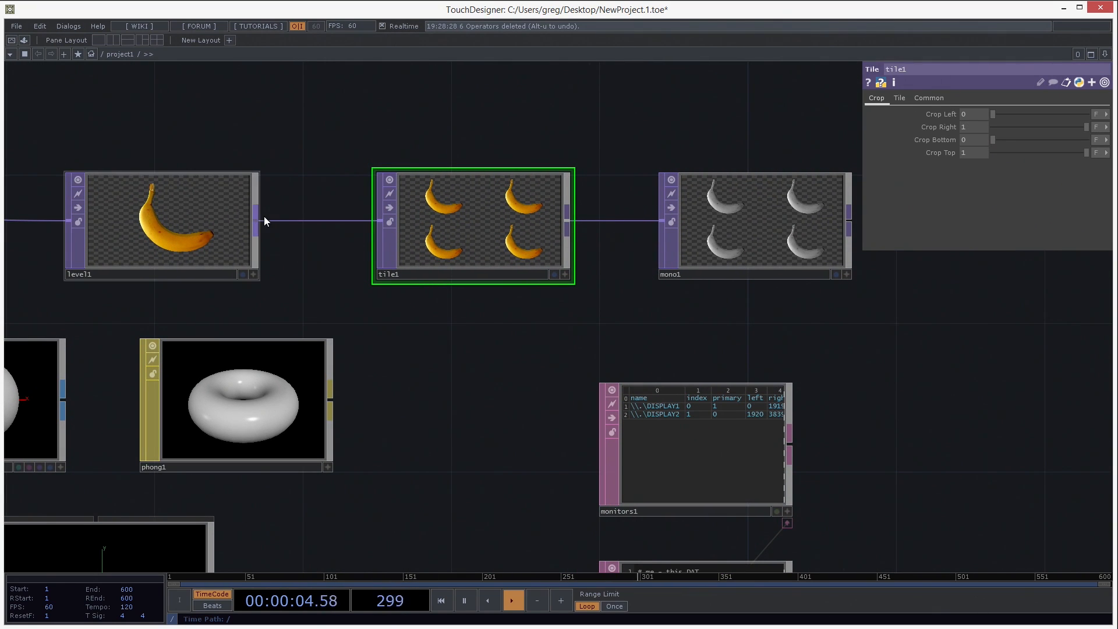
Branch an Edge TOP off level1's output and place it directly above tile1.
right_click(293, 221)
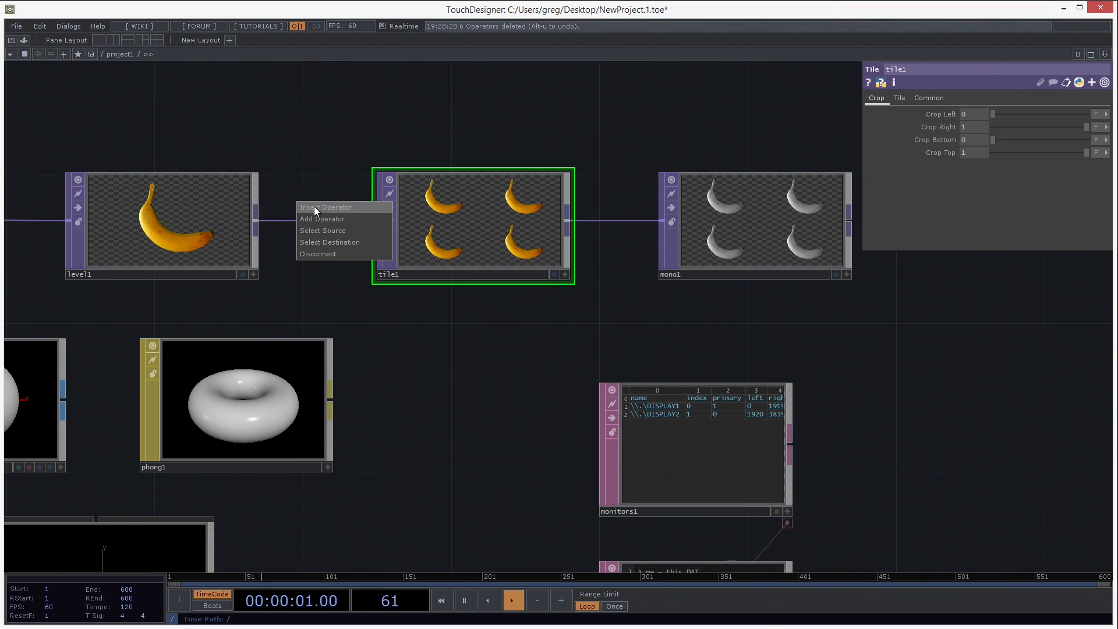
left_click(303, 127)
left_click_drag(302, 132, 302, 215)
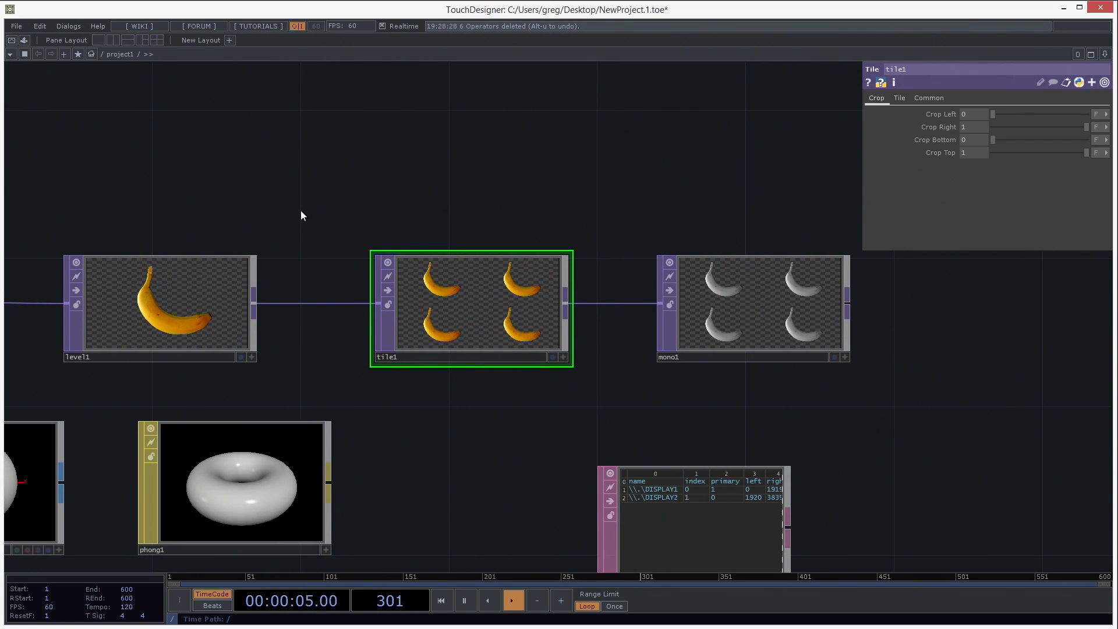
left_click(254, 306)
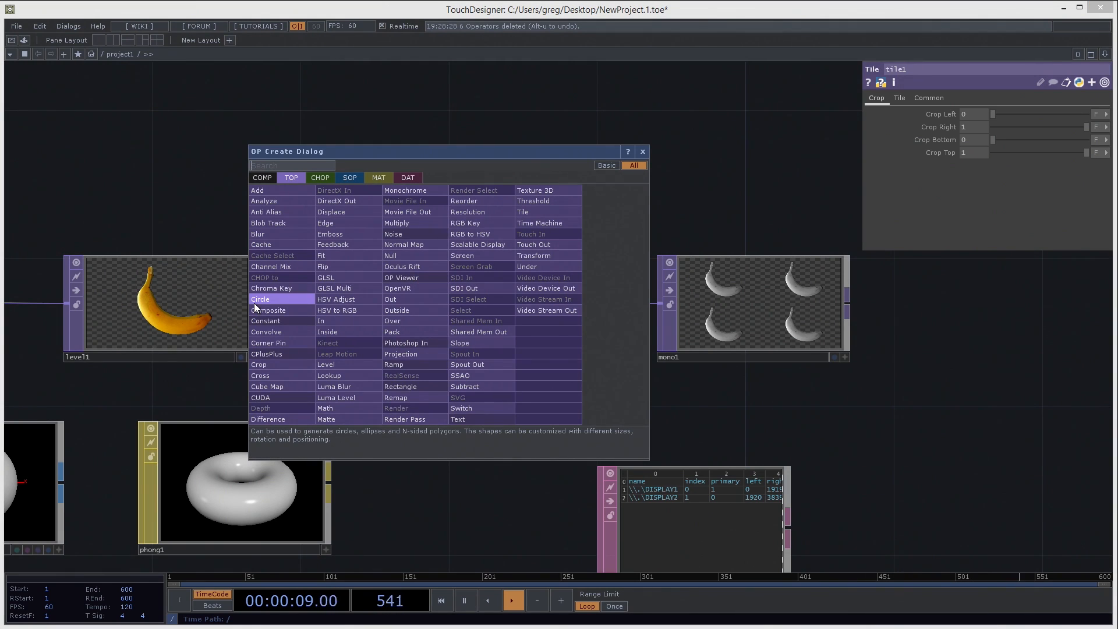
left_click(356, 225)
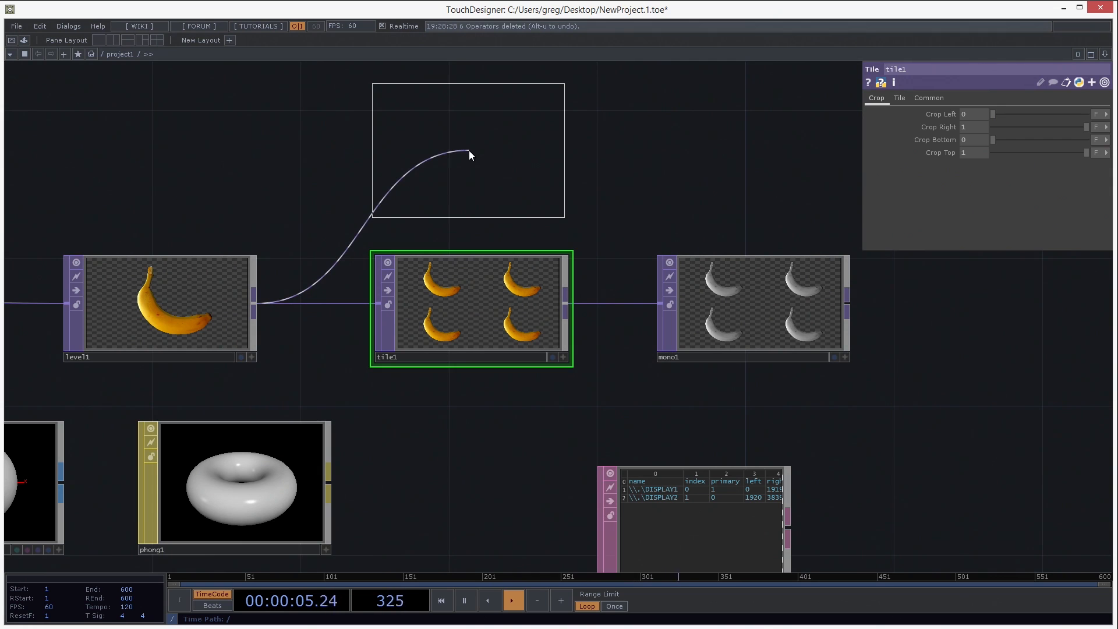
left_click(469, 150)
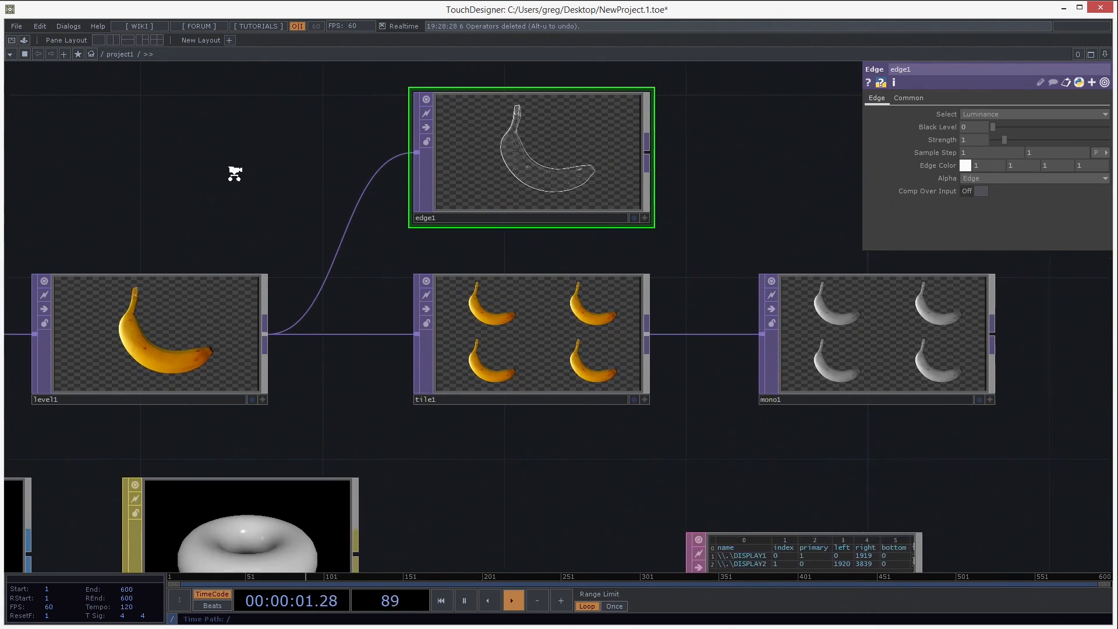
scroll(234, 171, "up", 2)
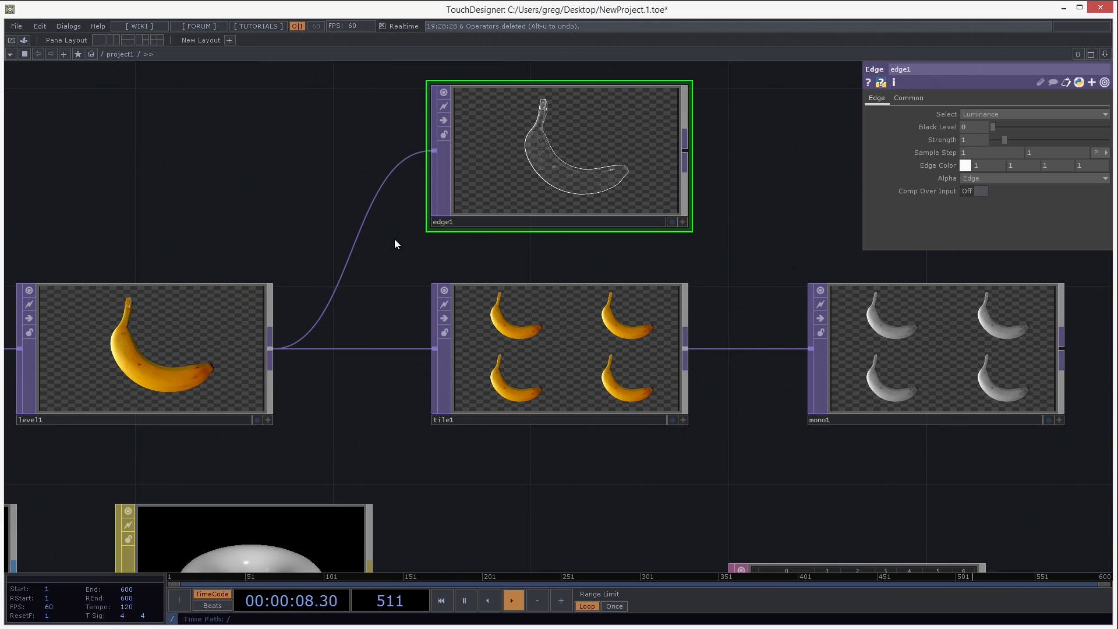
Detach edge1's input by pulling its wire into empty space, and wire it back to level1's output.
left_click_drag(433, 149, 200, 141)
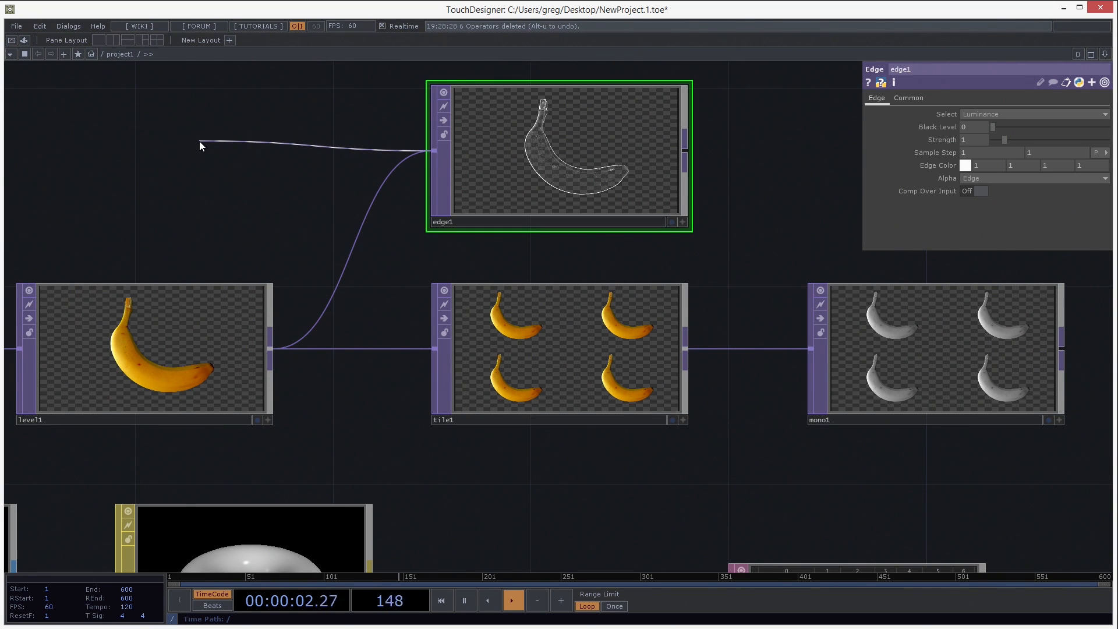
left_click_drag(199, 141, 199, 141)
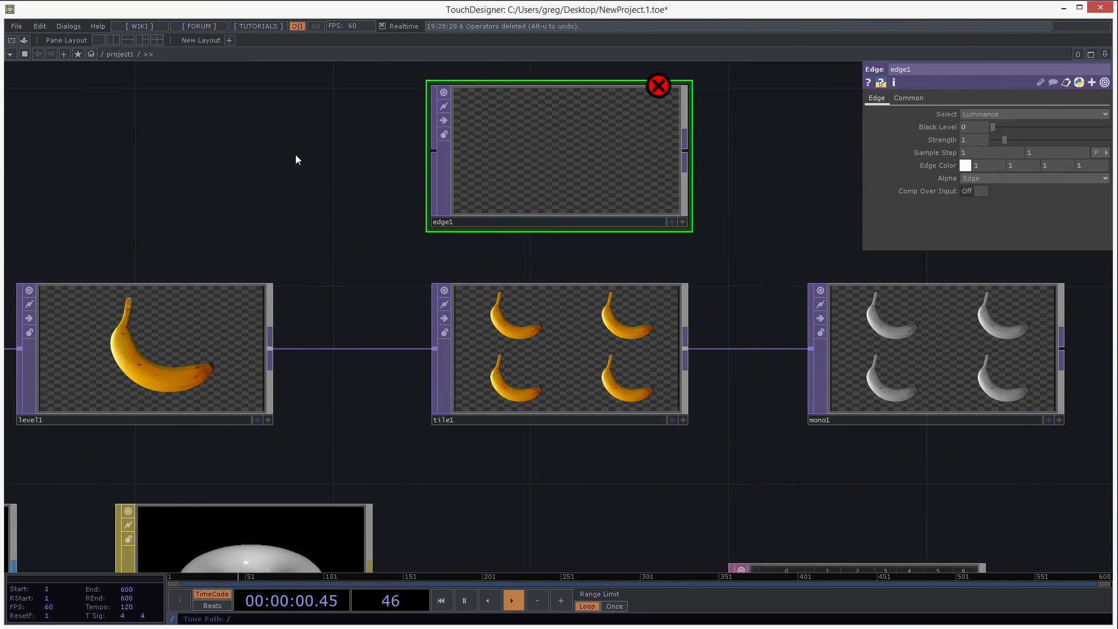
left_click_drag(433, 150, 270, 348)
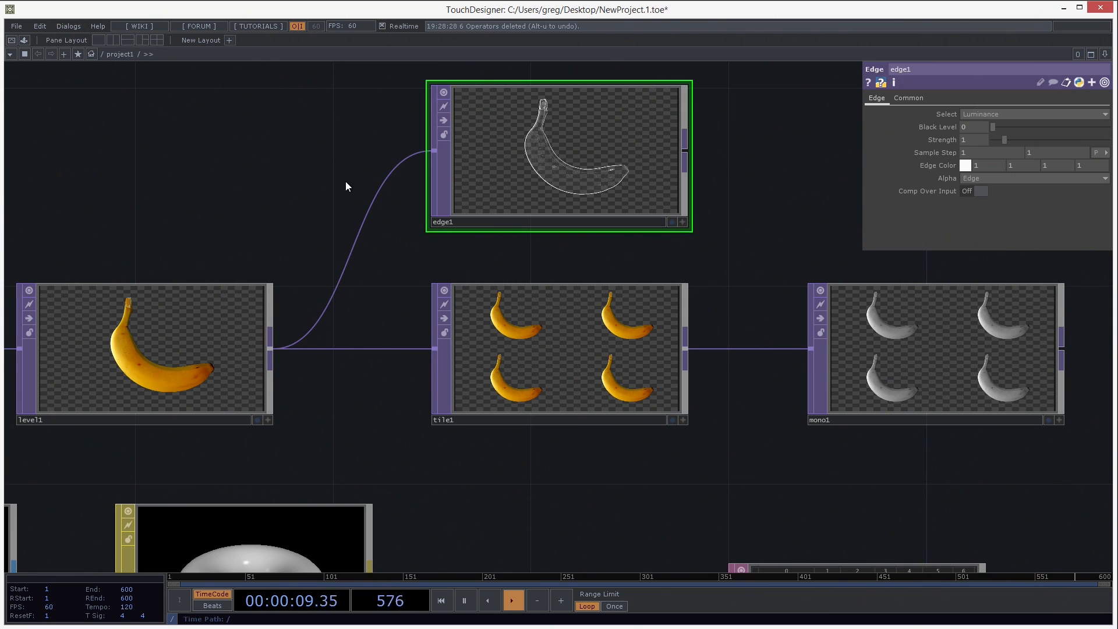
Remove the level1-to-edge1 connection with the wire's Disconnect option, and join the two operators again.
right_click(363, 225)
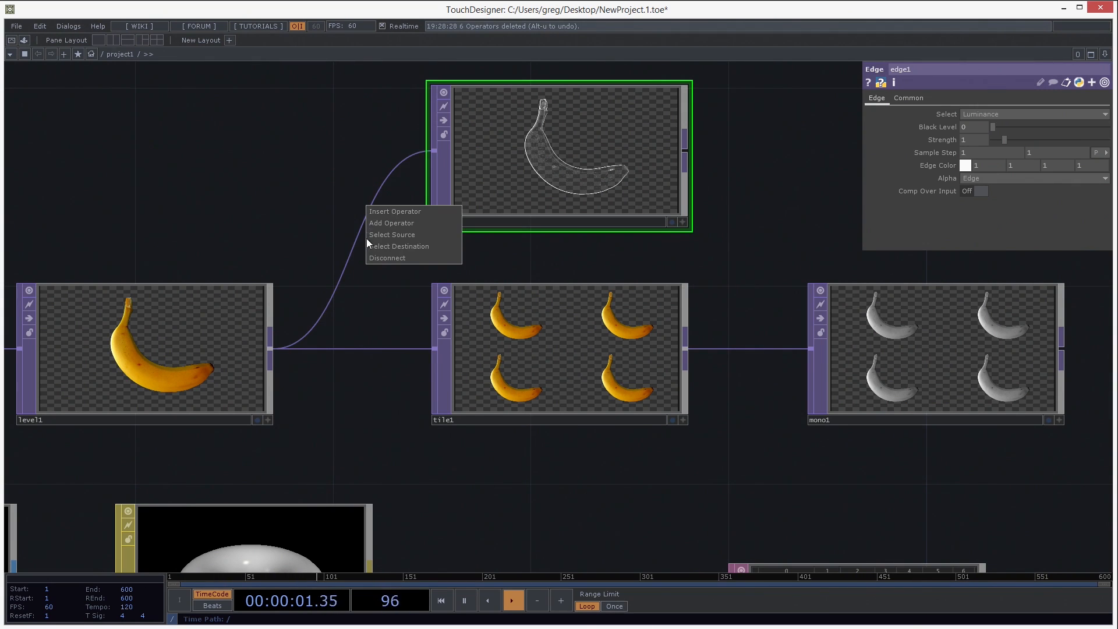
left_click(376, 260)
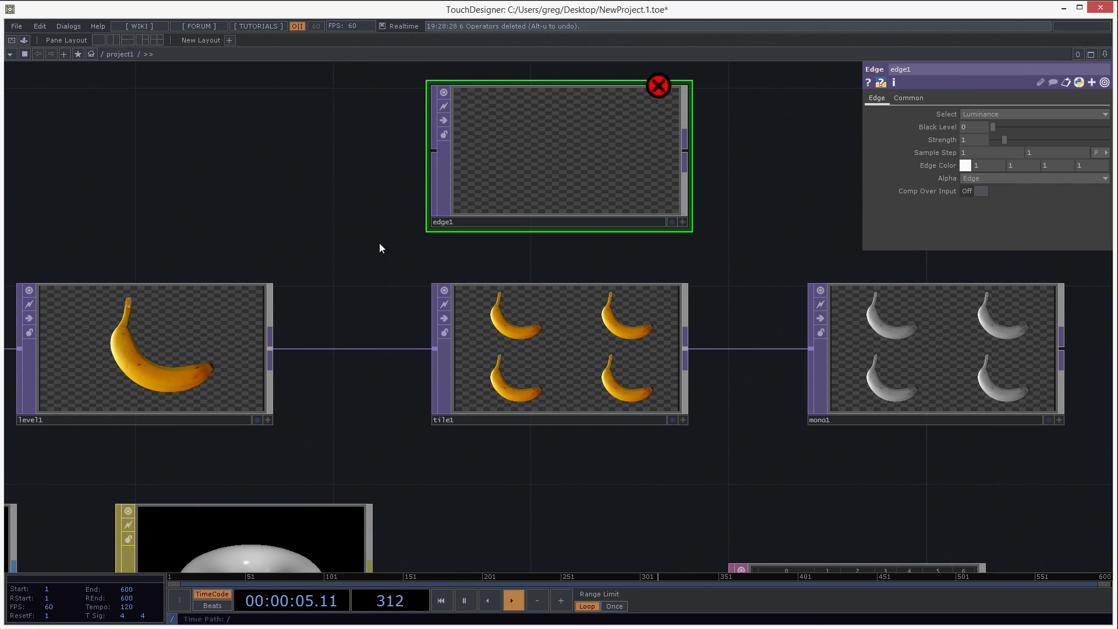
left_click_drag(433, 152, 271, 348)
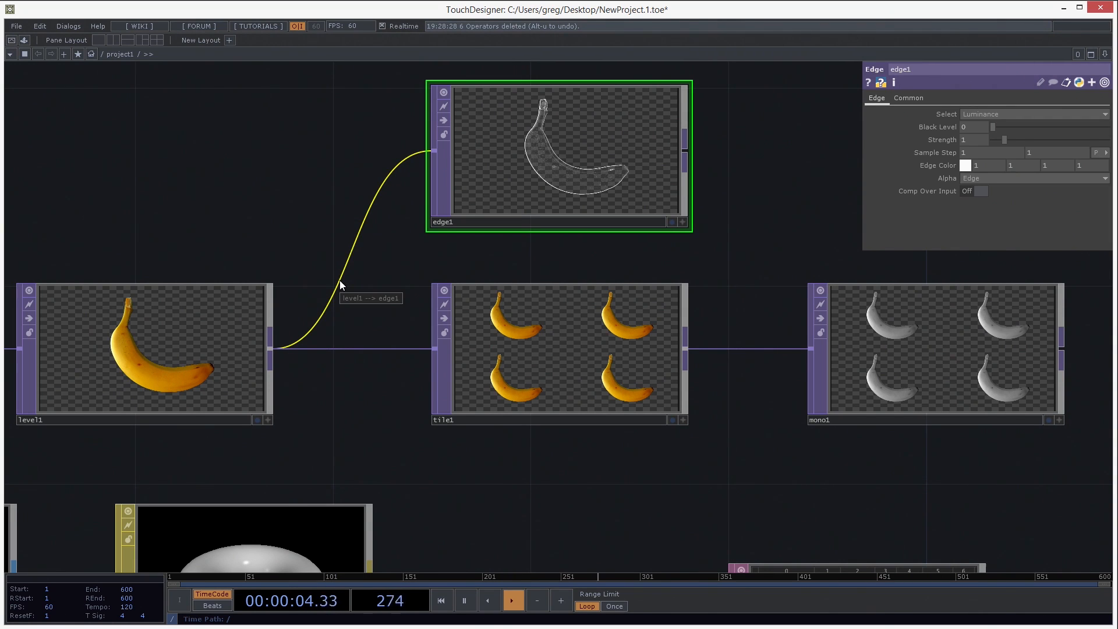
mouse_move(340, 282)
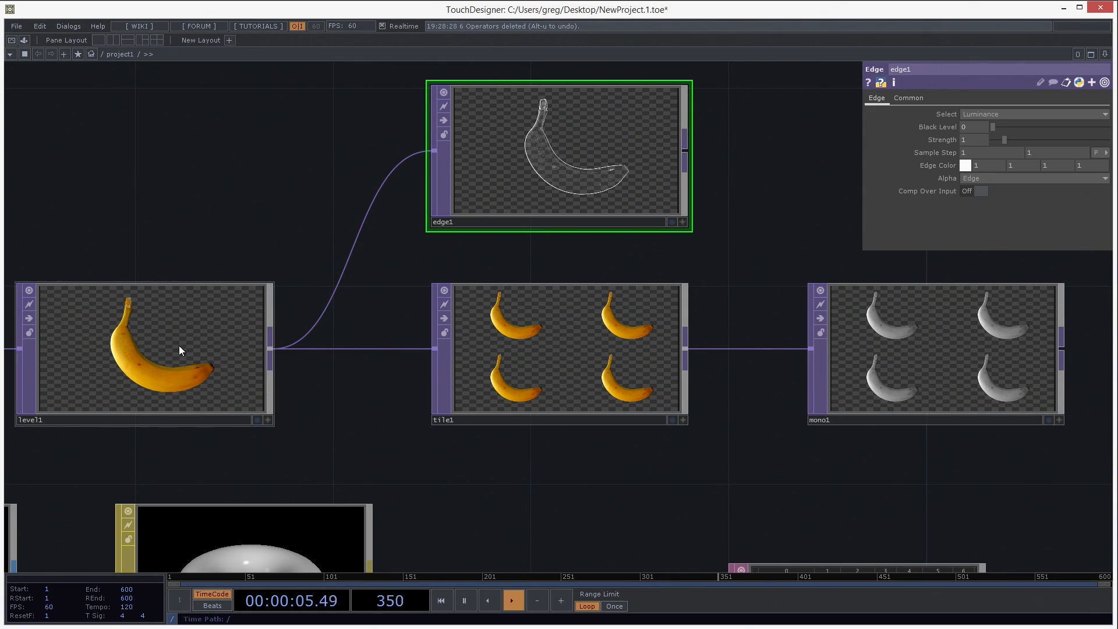
Set level1's Black Level to 0.56 and Brightness 1 to 0.69.
left_click(154, 350)
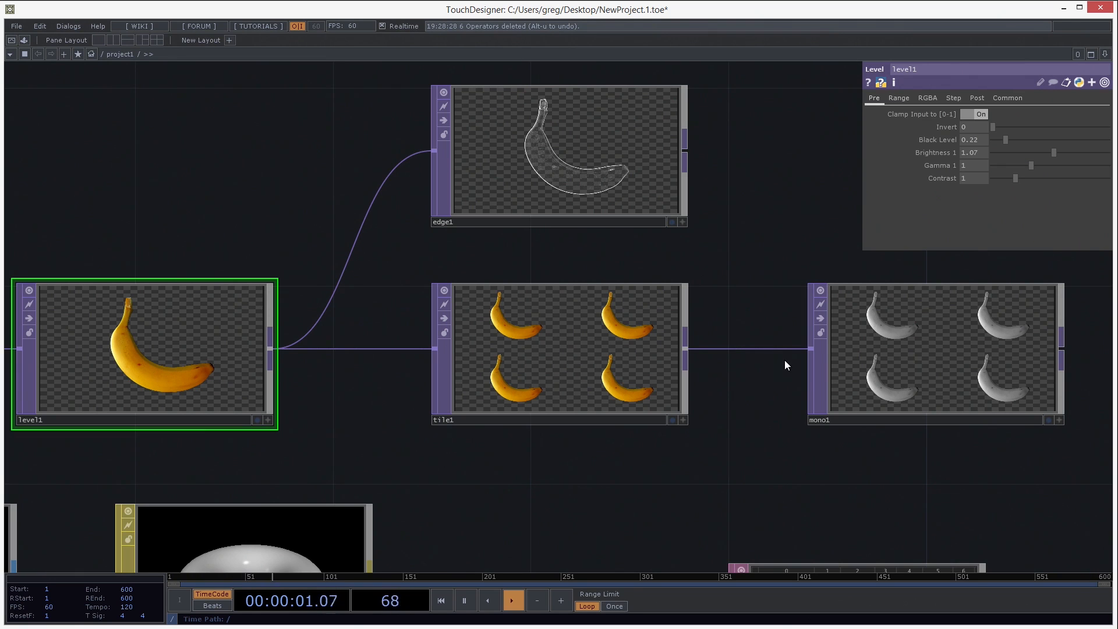
mouse_move(1053, 155)
left_mouse_down()
mouse_move(1010, 157)
mouse_move(1025, 157)
mouse_move(1026, 141)
mouse_move(1009, 146)
mouse_move(1033, 155)
left_mouse_up()
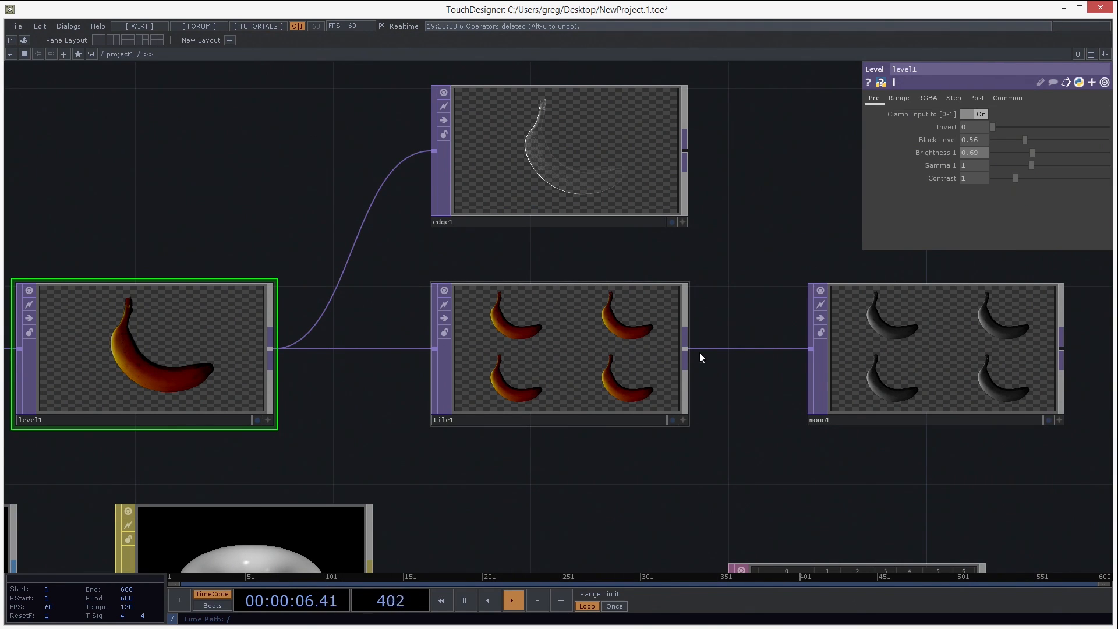
Inspect the operator information of tile1 and level1, including cook times, image size and memory use.
middle_click(586, 339)
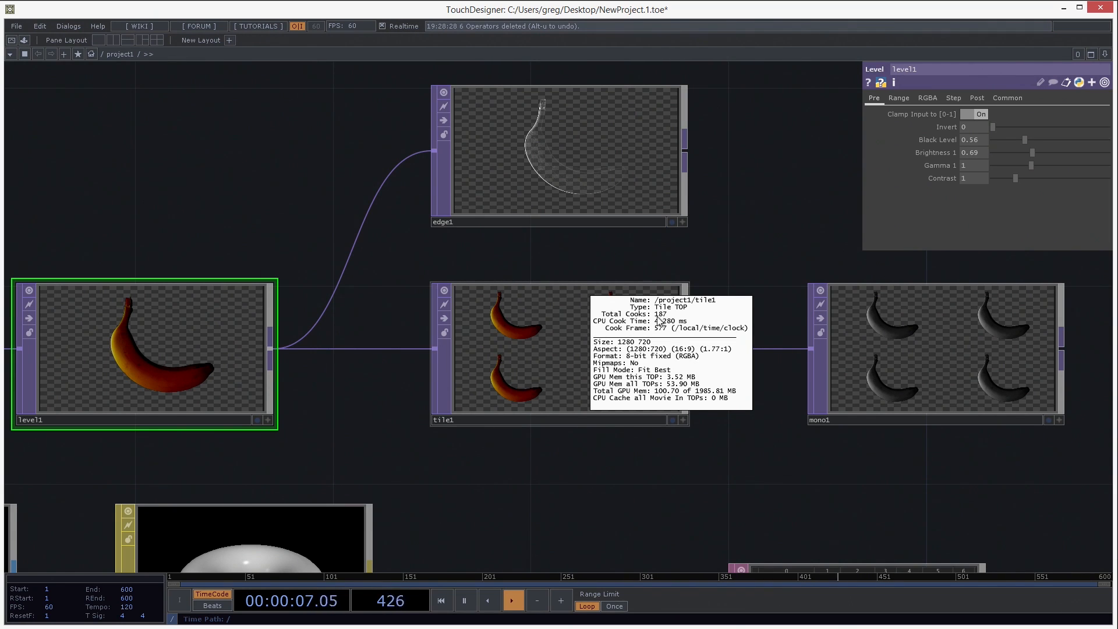
middle_click(167, 312)
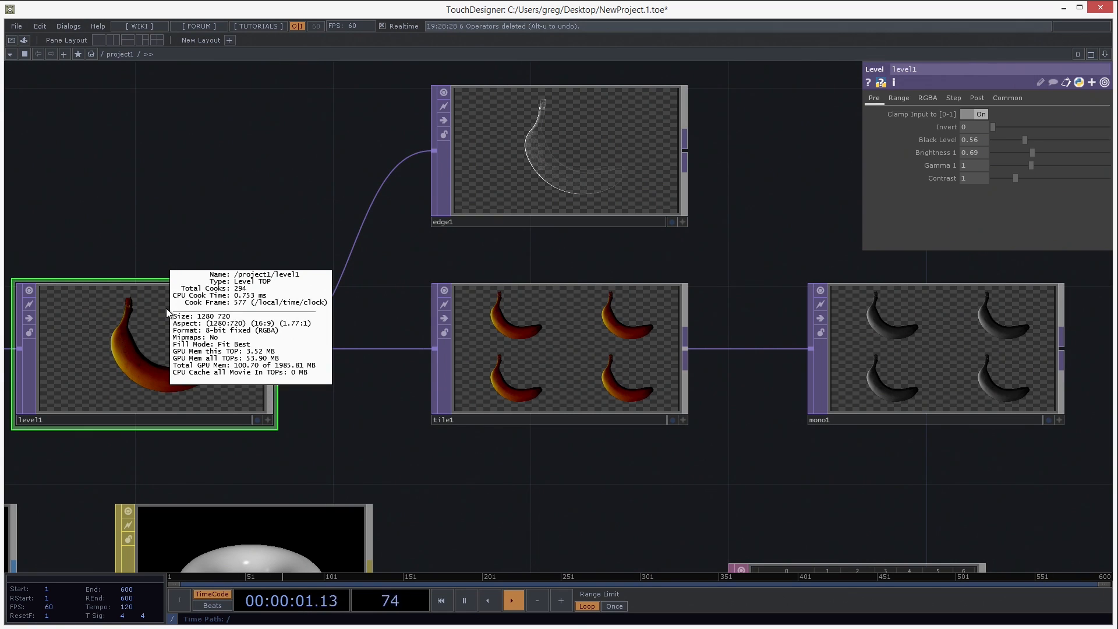
left_click_drag(123, 166, 666, 217)
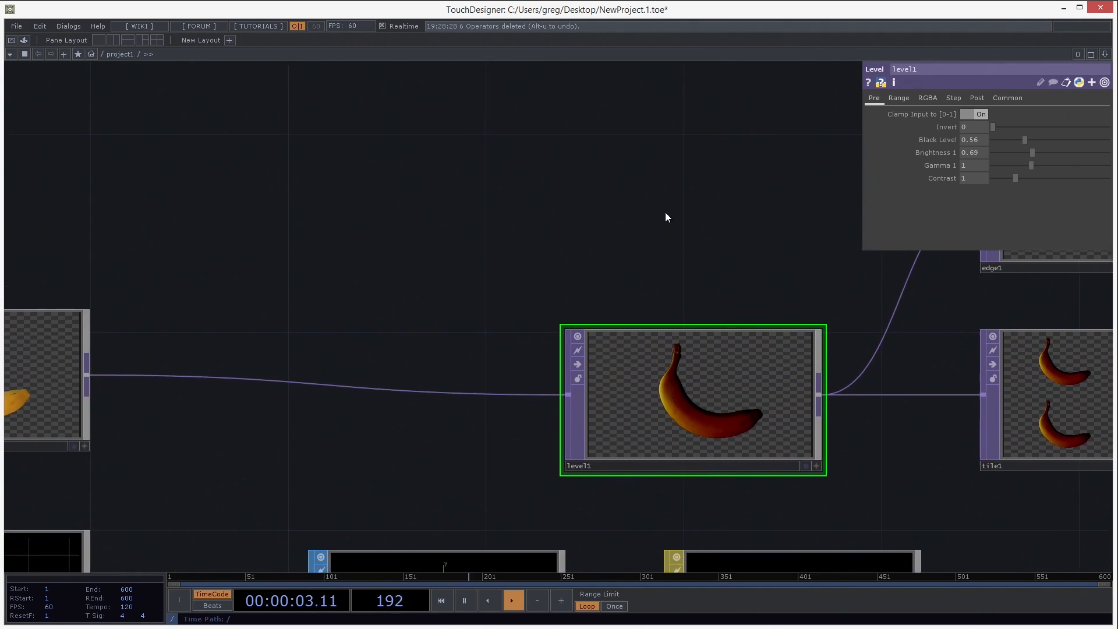
scroll(640, 219, "down", 4)
scroll(349, 224, "up", 2)
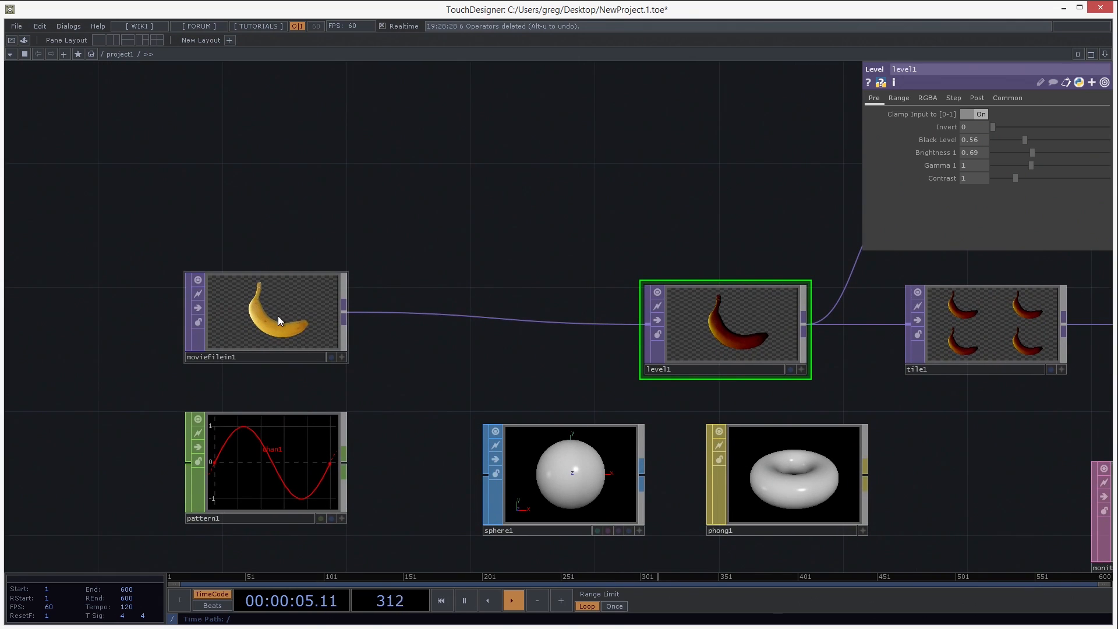
Try pulling hierarchy wires out of geo1's and slider1's component connectors into empty space.
middle_click(331, 284)
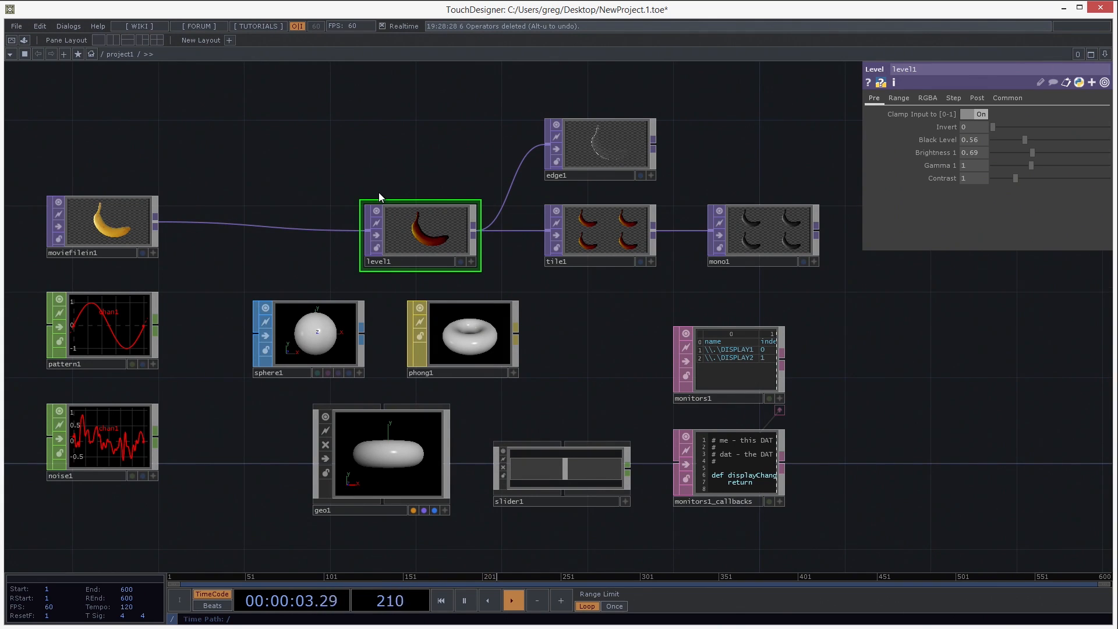
left_click(392, 463)
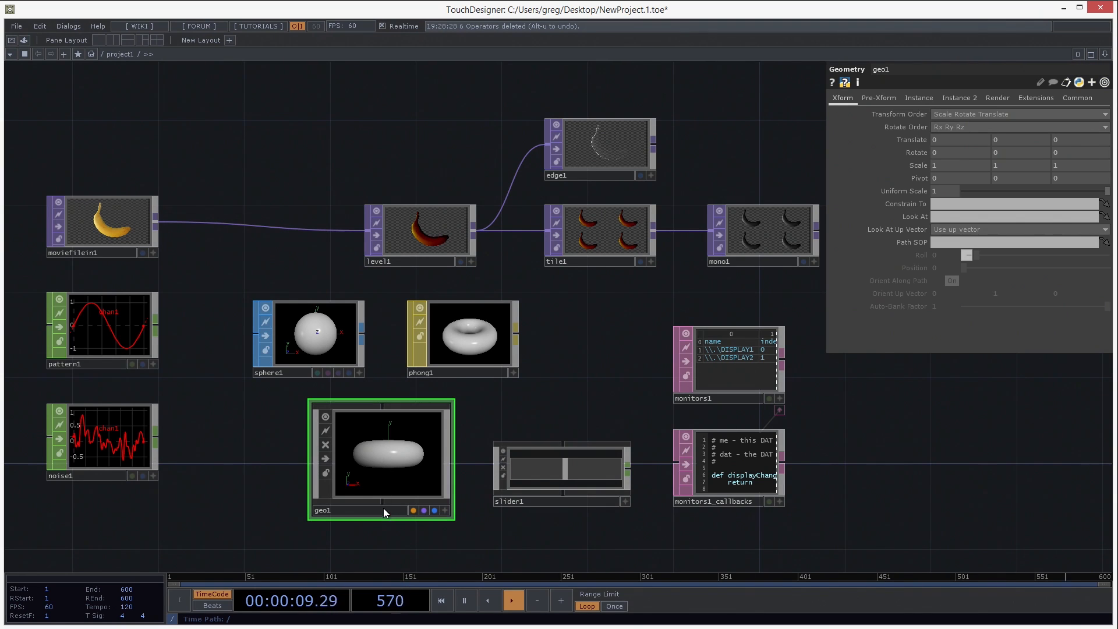
left_click_drag(383, 501, 390, 539)
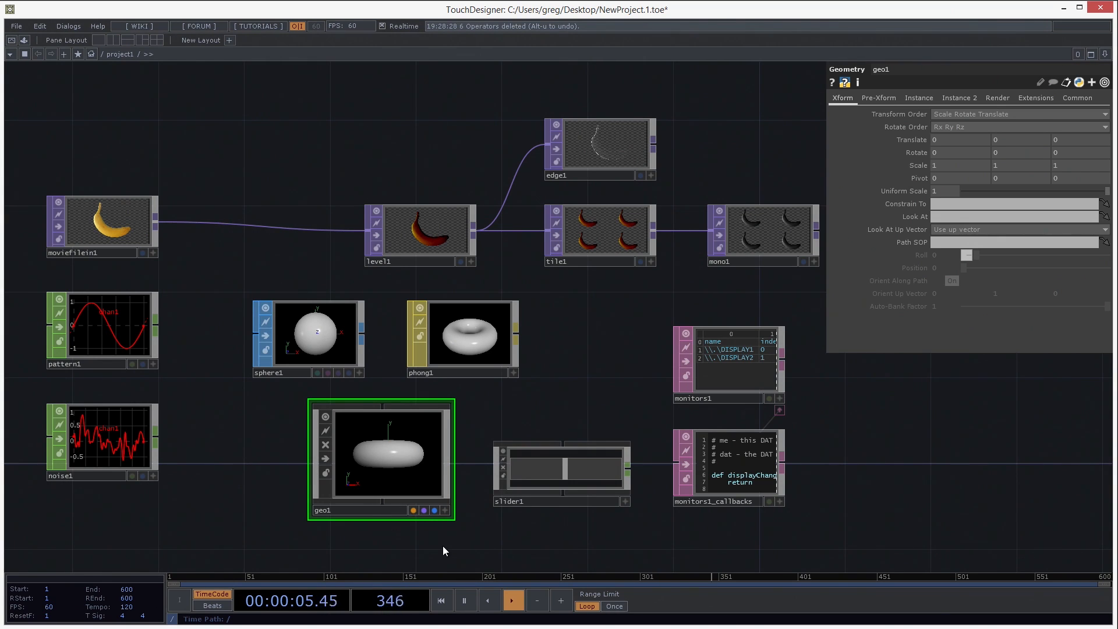
left_click_drag(543, 541, 527, 458)
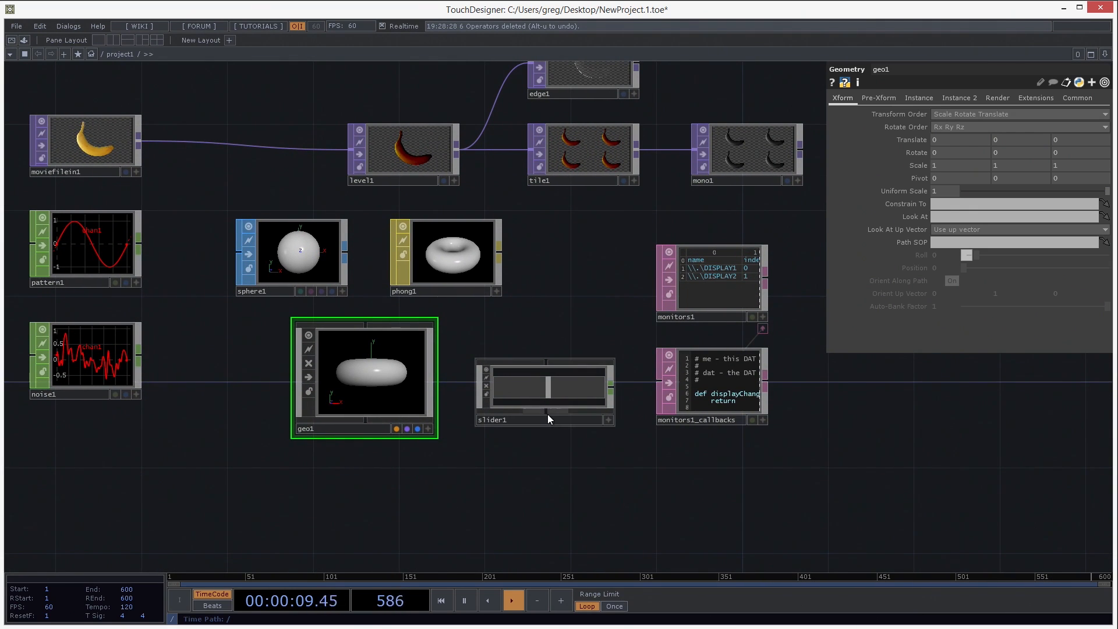
left_click_drag(546, 414, 647, 505)
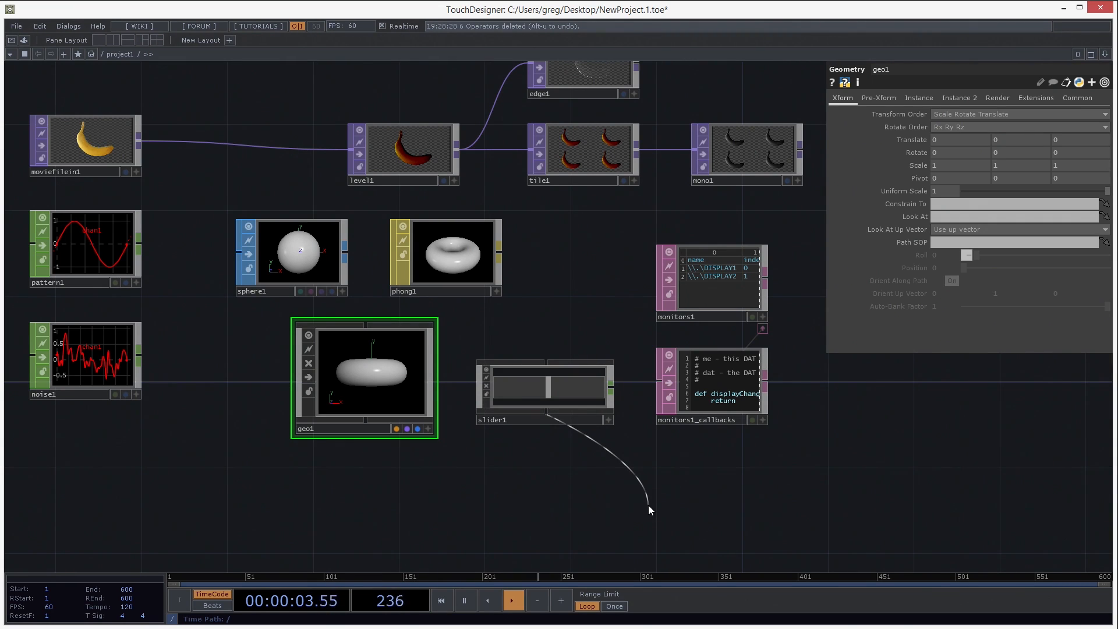
left_click_drag(648, 506, 561, 501)
left_click_drag(582, 337, 604, 442)
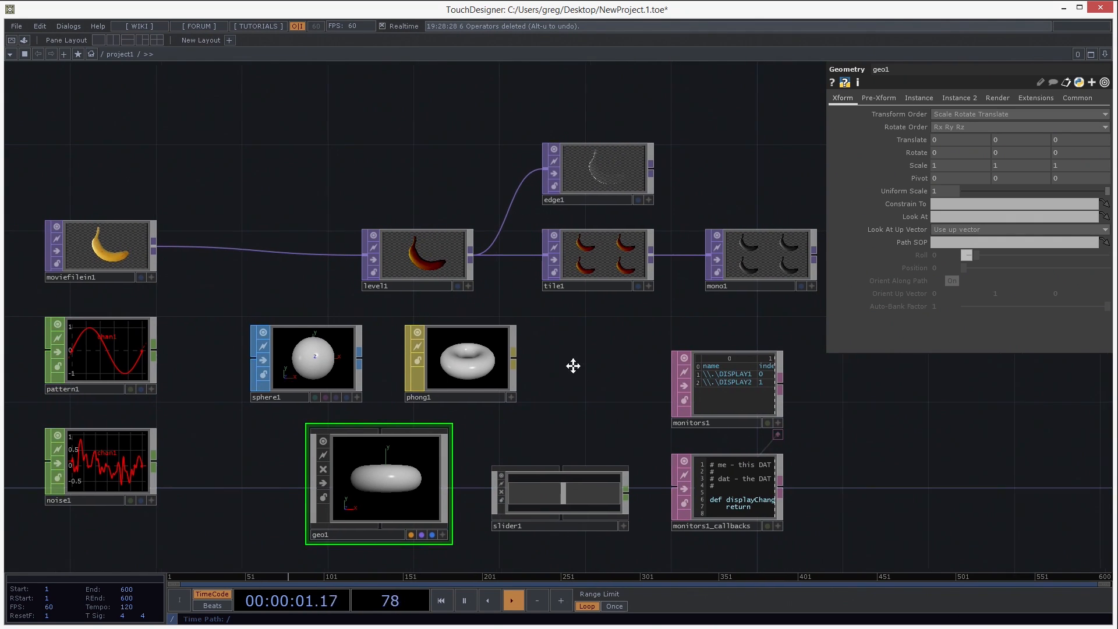
left_click_drag(571, 366, 524, 380)
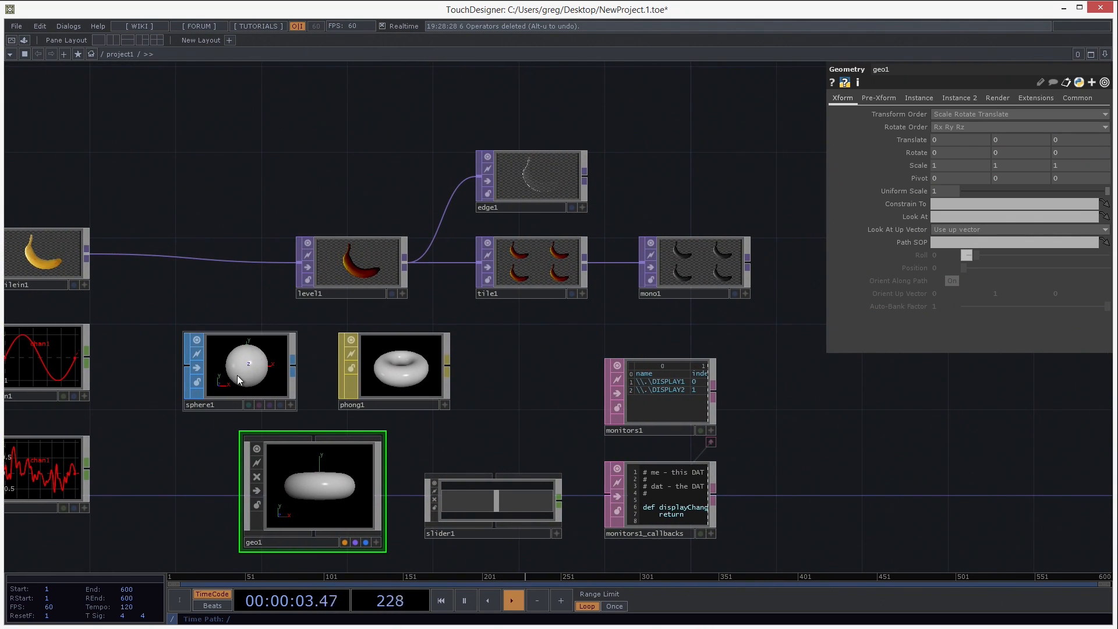
Select moviefilein1, level1, edge1, tile1, mono1, pattern1, noise1 and sphere1 together, combining area selection with individual additions.
left_click(355, 259)
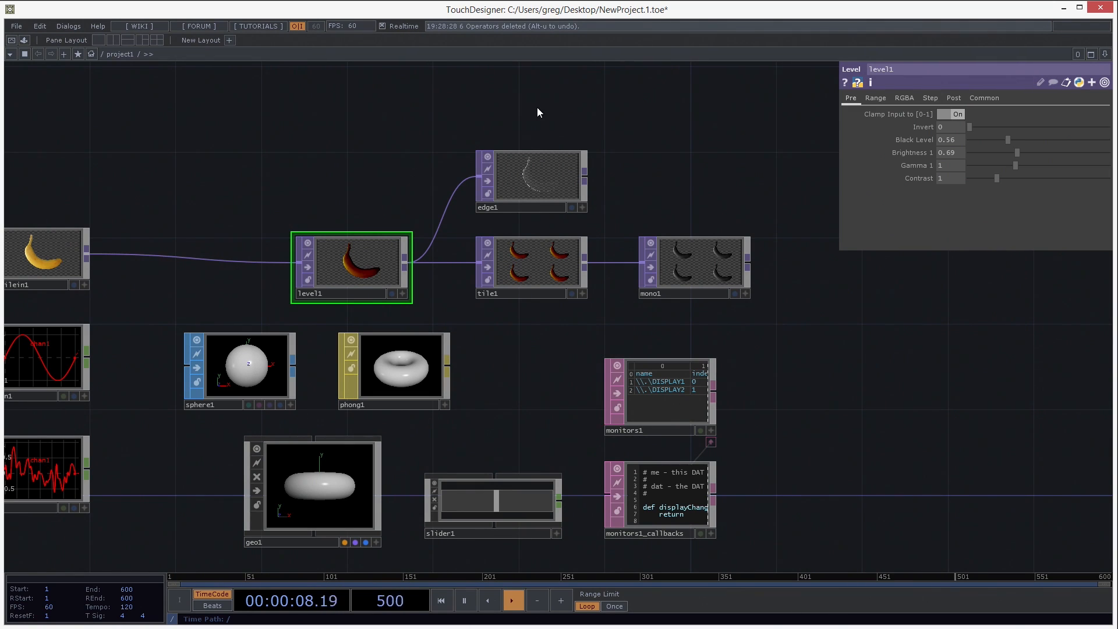
left_click_drag(537, 107, 718, 274)
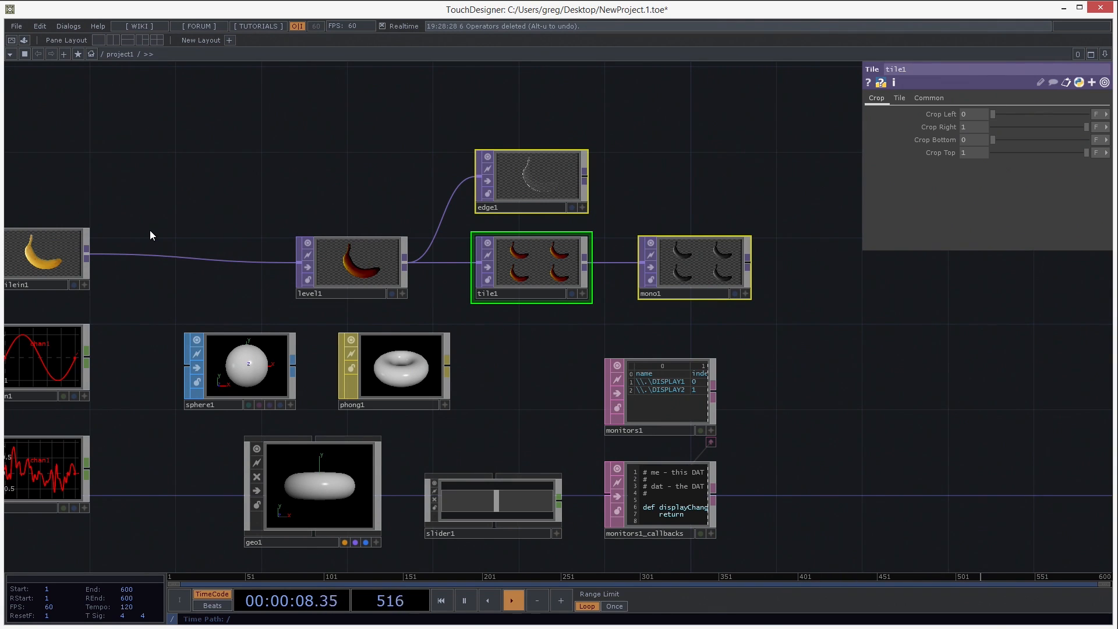
left_click_drag(204, 208, 308, 199)
left_click(173, 245)
right_click_drag(239, 324, 153, 475)
left_click(445, 259, "ctrl")
left_click(342, 380, "ctrl")
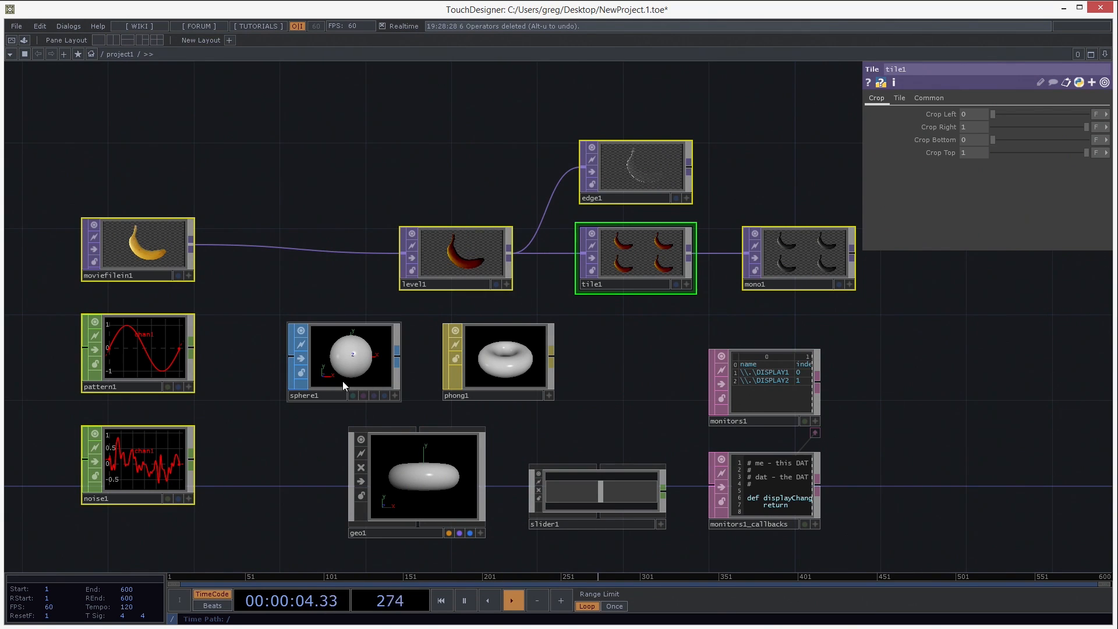
Delete the selected operators, undo the deletion, and check the available undo and redo commands.
right_click(393, 128)
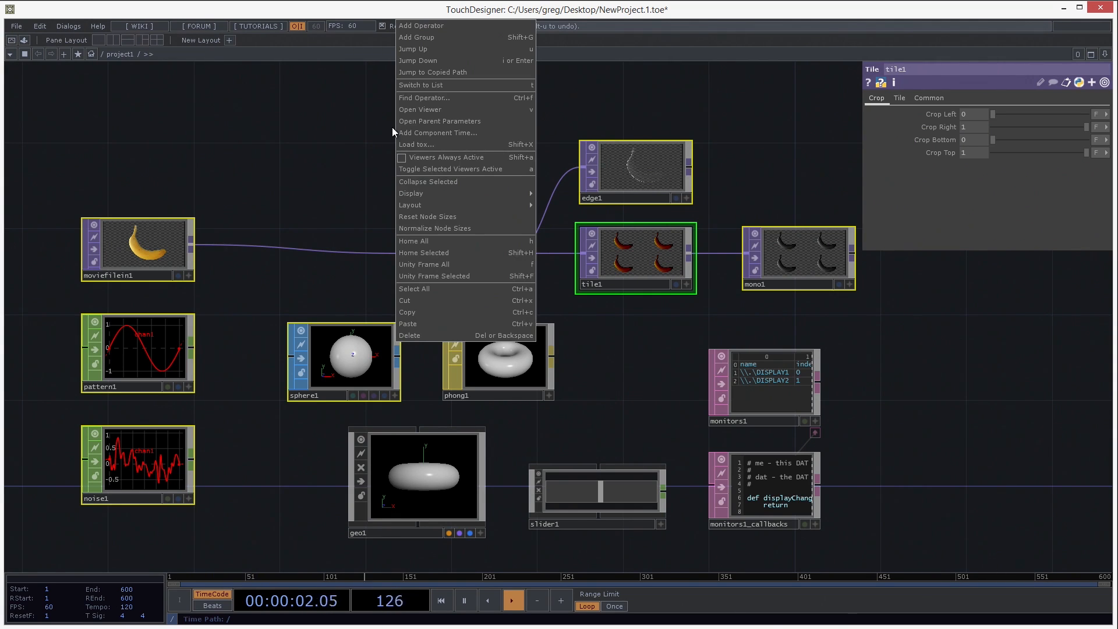
left_click(454, 338)
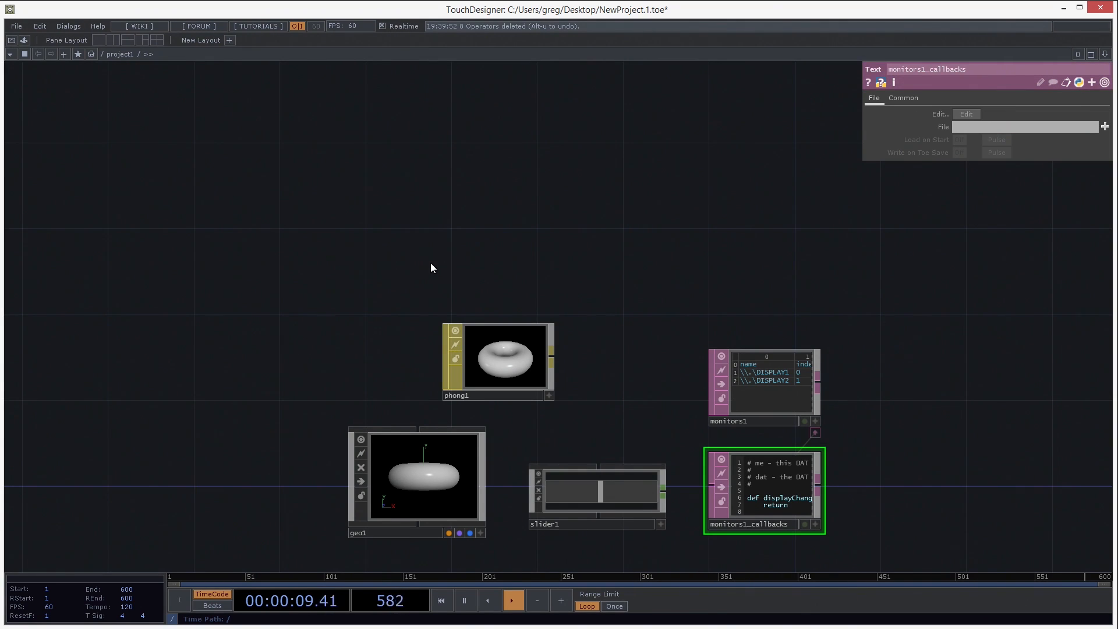
key("alt+u")
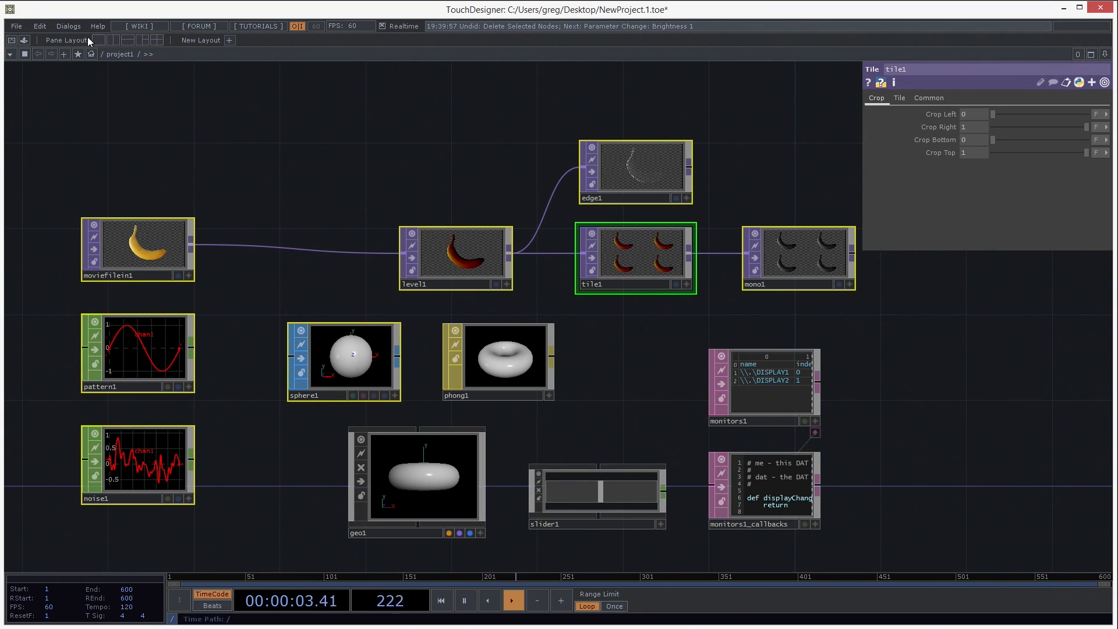
left_click(32, 25)
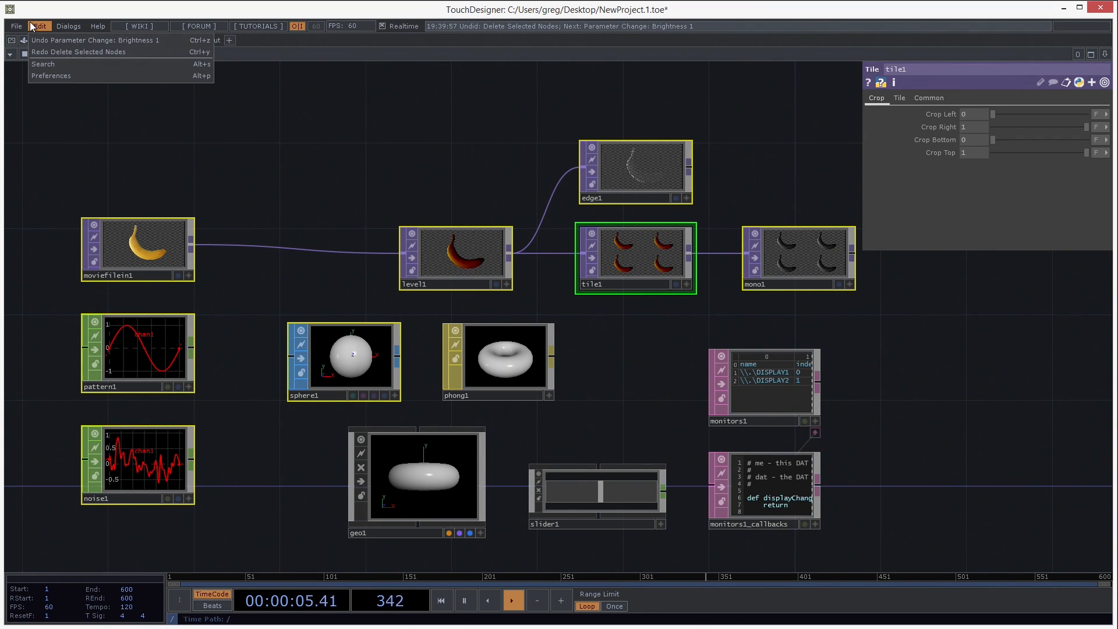
Turn the viewers of all selected operators off and on again through level1's Viewer flag, and clear the selection.
scroll(365, 174, "up", 3)
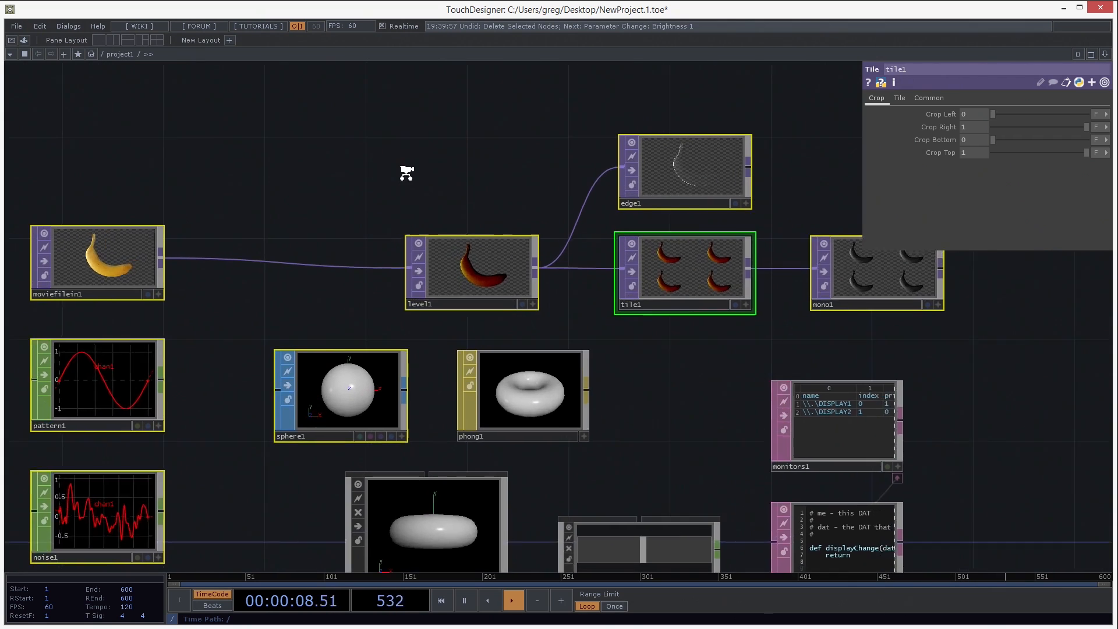
scroll(399, 169, "down", 1)
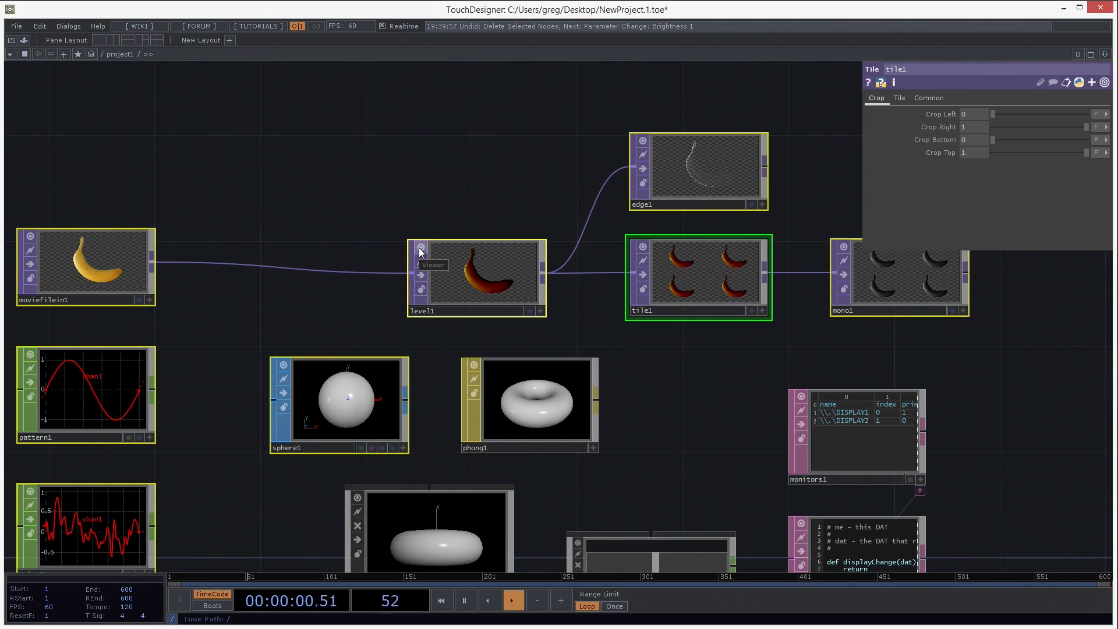
left_click(419, 248)
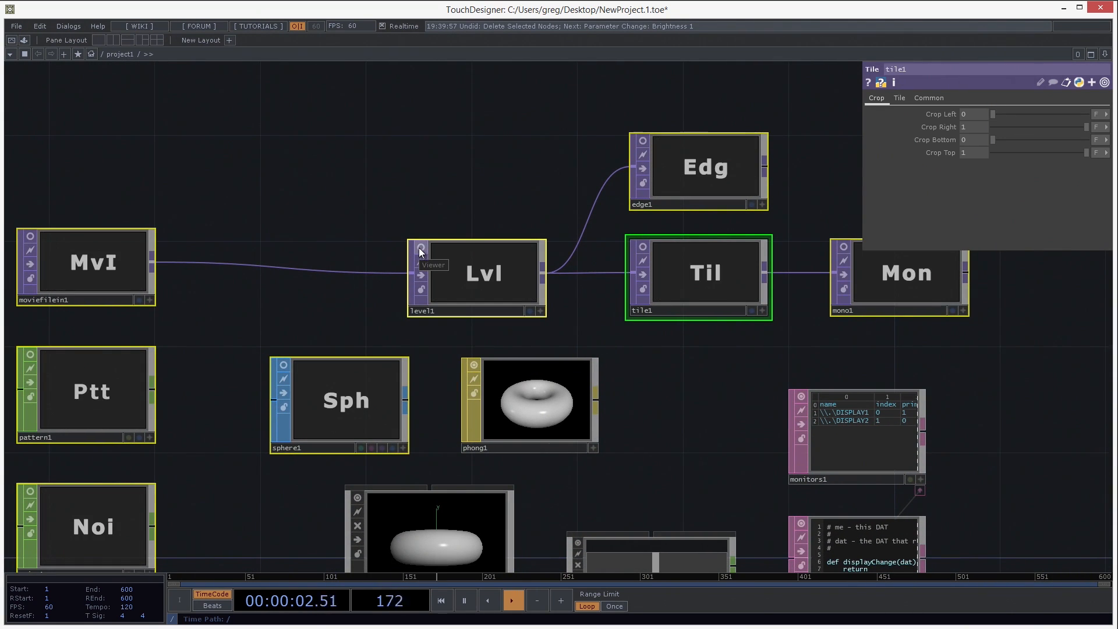
left_click(423, 248)
left_click(424, 246)
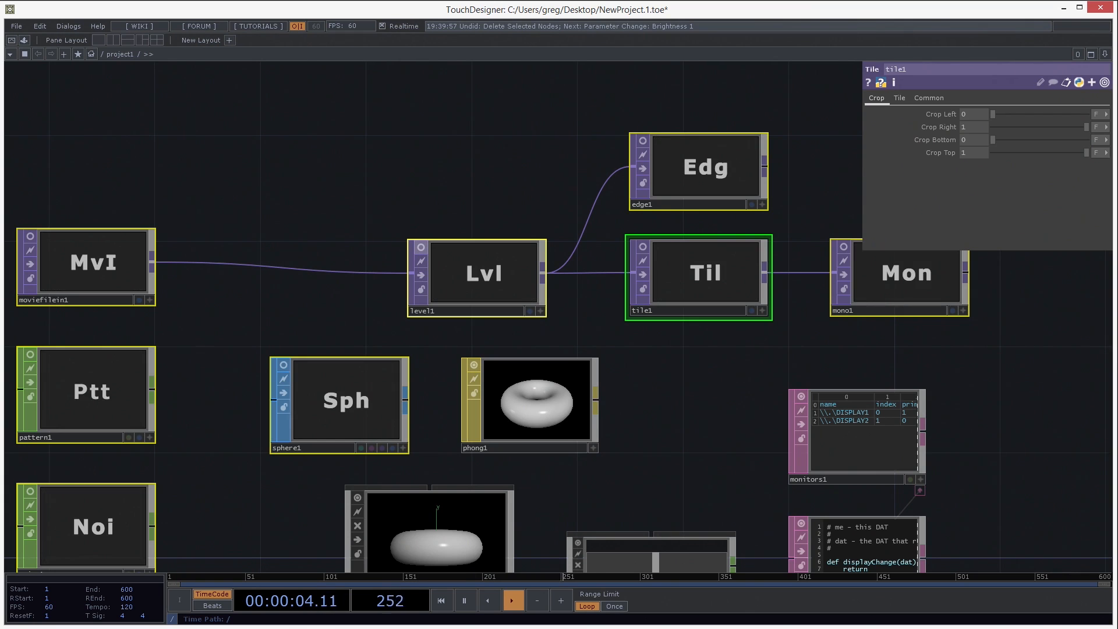
left_click(423, 246)
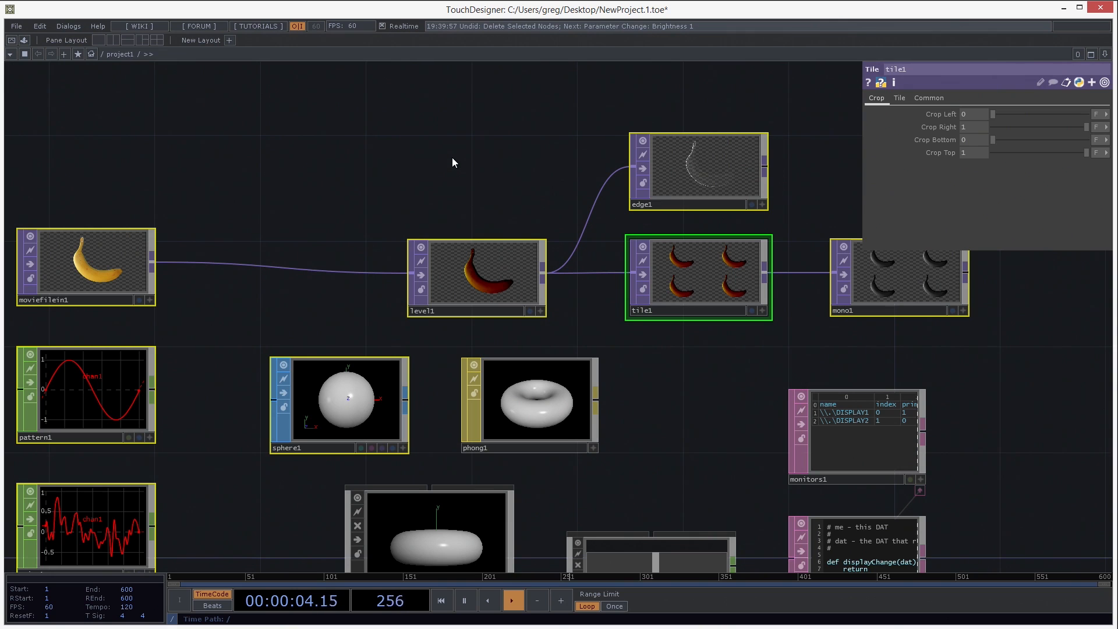
left_click(372, 161)
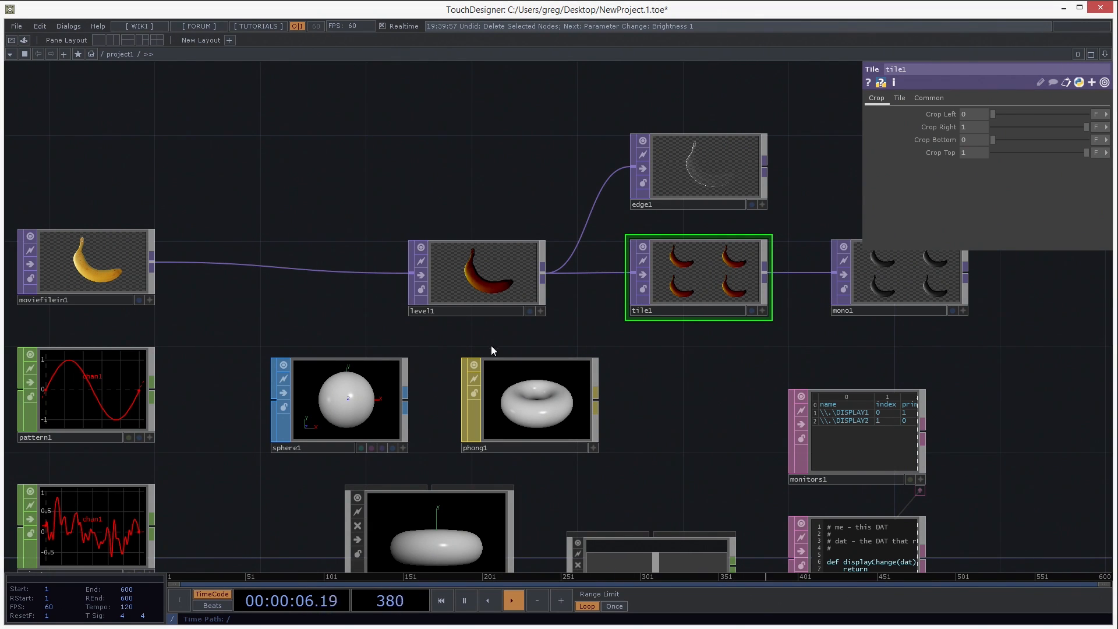
Select level1 and inspect its operator information and the options of its context menu.
left_click(470, 286)
scroll(495, 277, "up", 2)
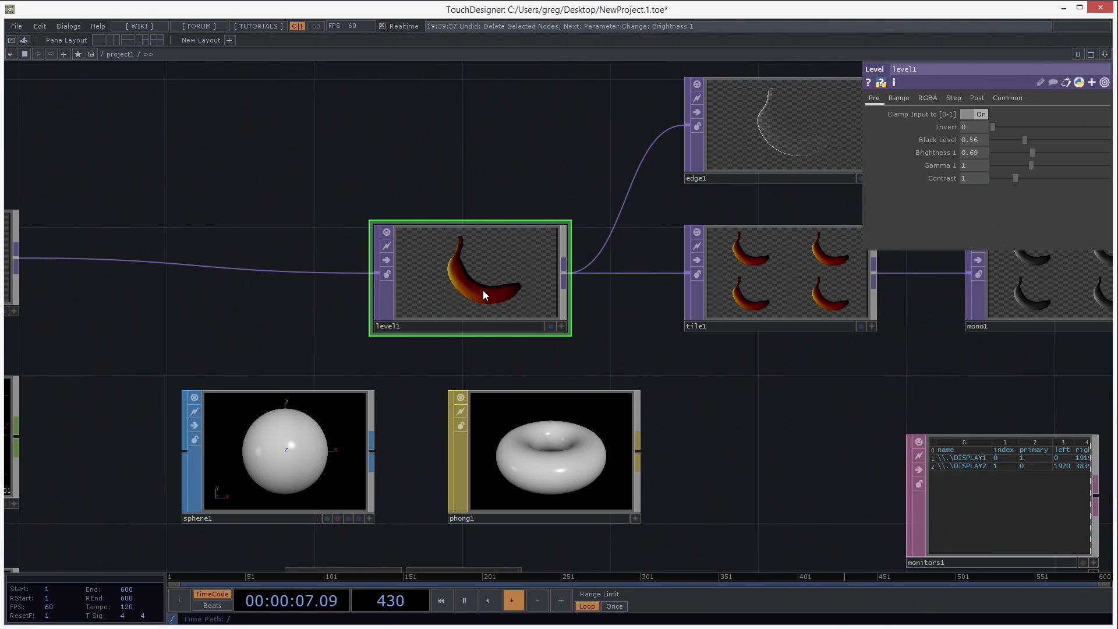
middle_click(484, 294)
right_click(475, 288)
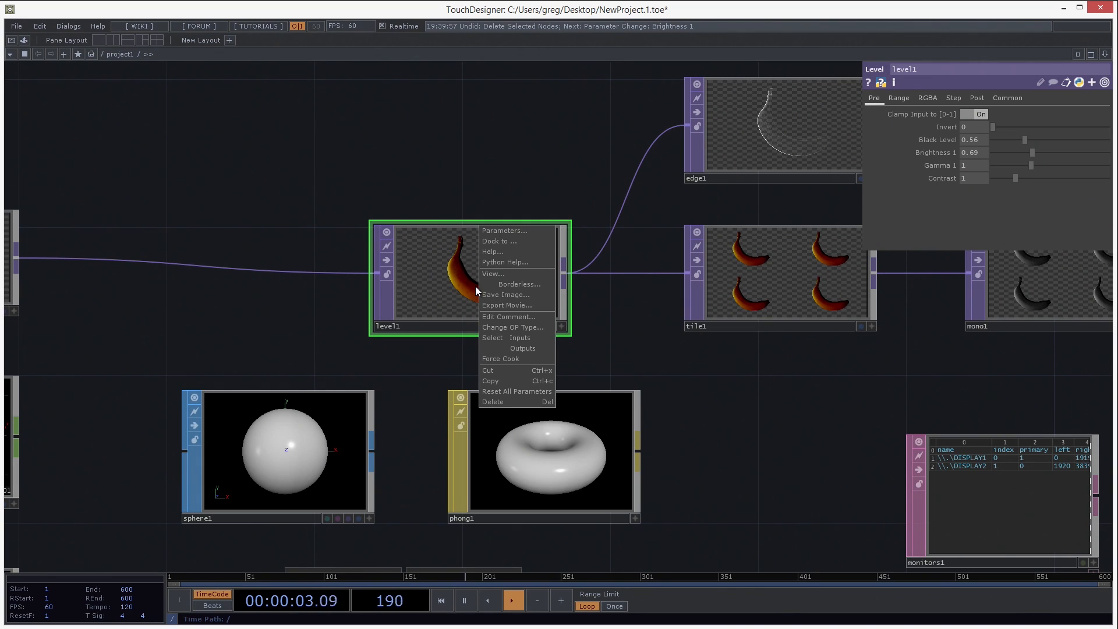
left_click(475, 285)
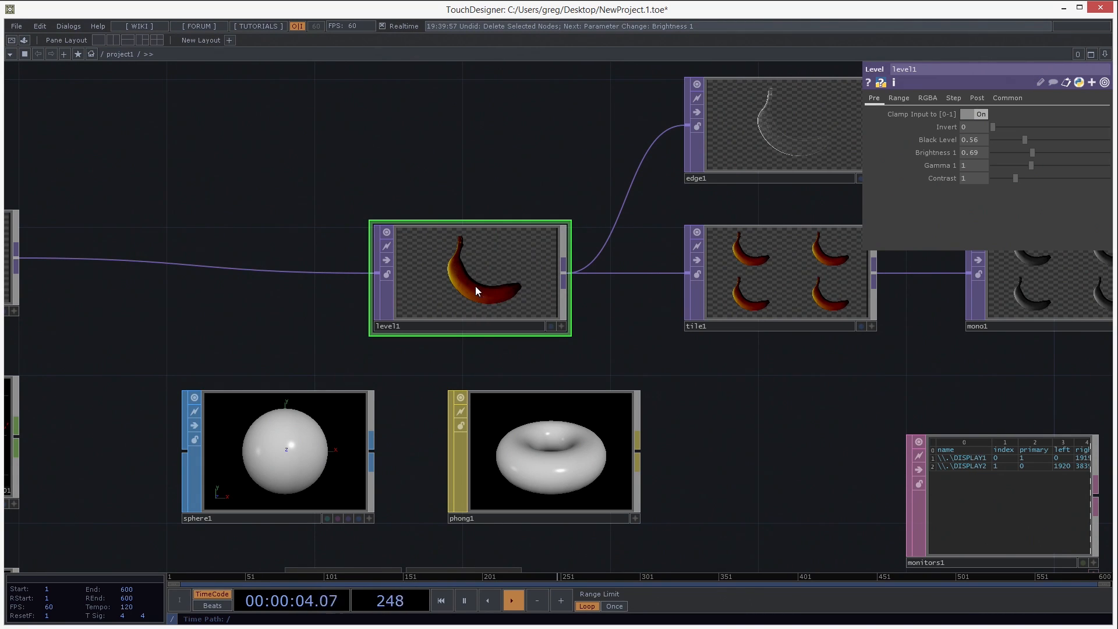
Make level1's viewer active, and zoom and pan the banana image inside the node.
left_click(561, 328)
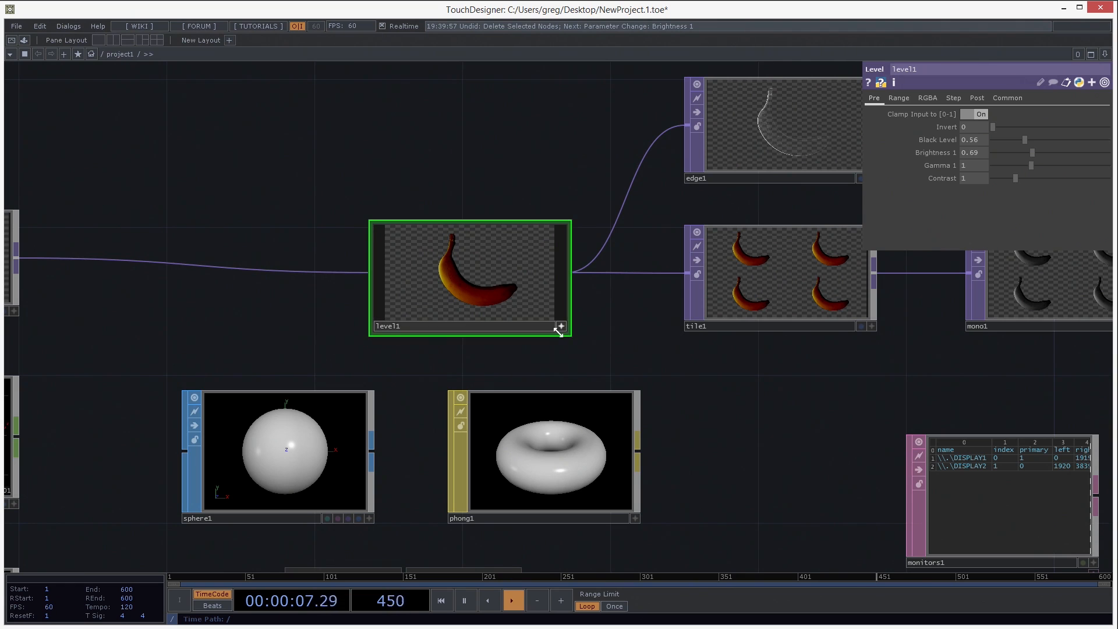
scroll(475, 297, "up", 5)
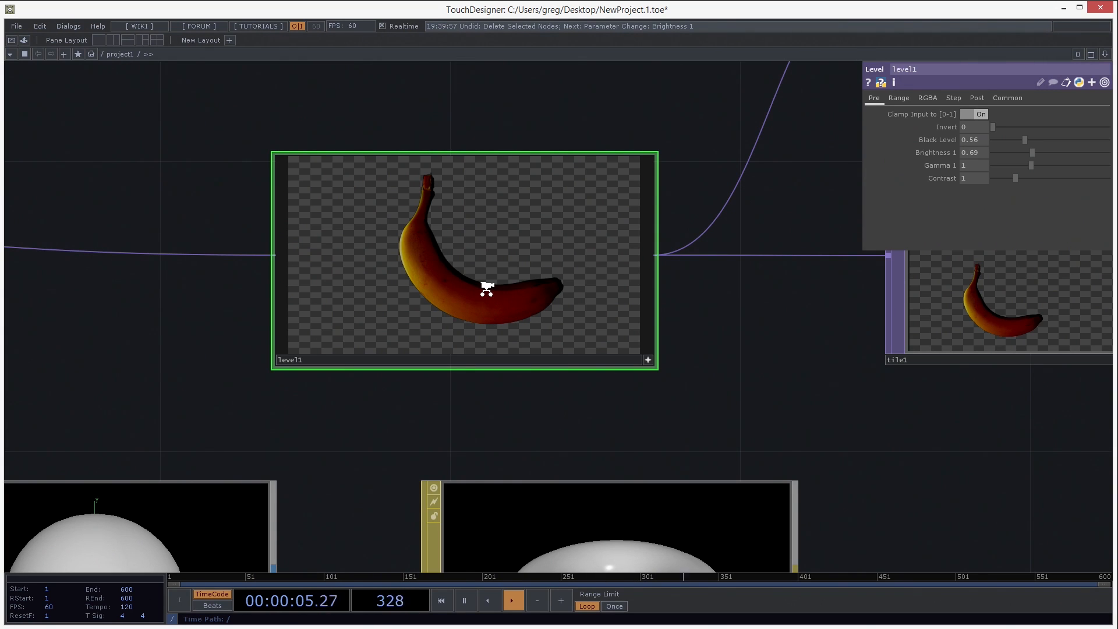
scroll(458, 289, "down", 2)
scroll(483, 288, "up", 3)
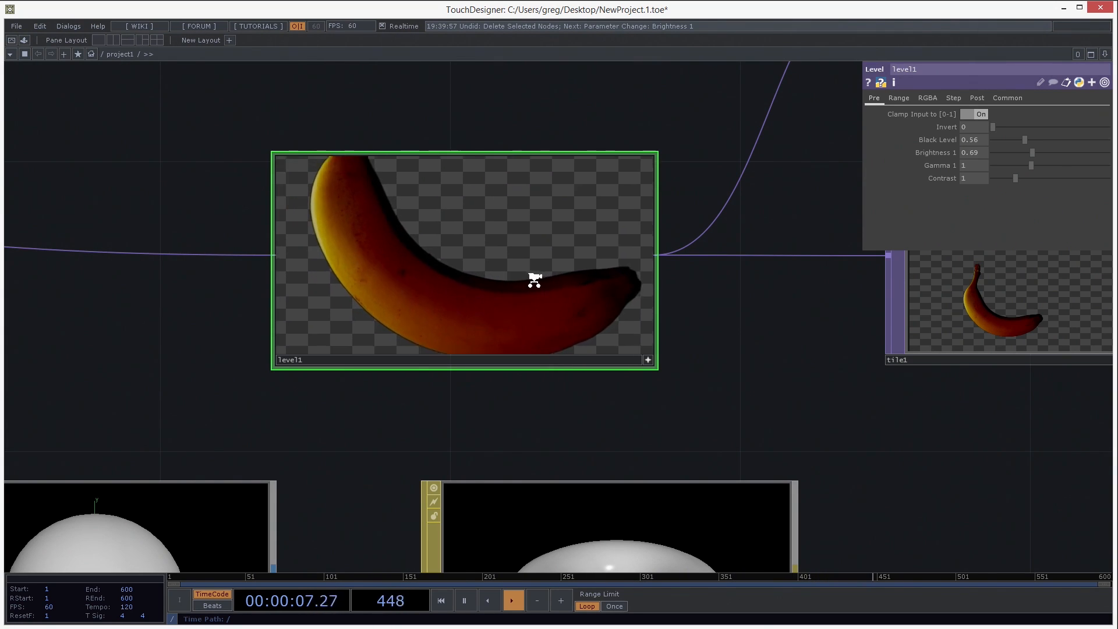
scroll(533, 278, "up", 2)
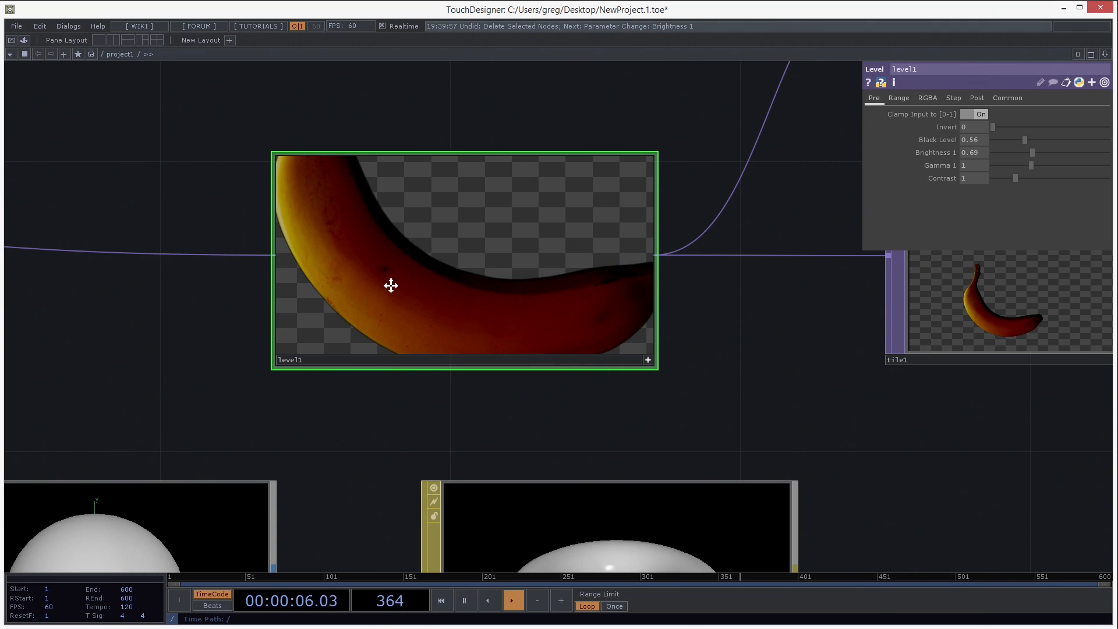
left_click_drag(390, 285, 460, 257)
Enable Display Pixel Values in level1's active viewer, and switch its display mode to Alpha and back to Color.
right_click(460, 260)
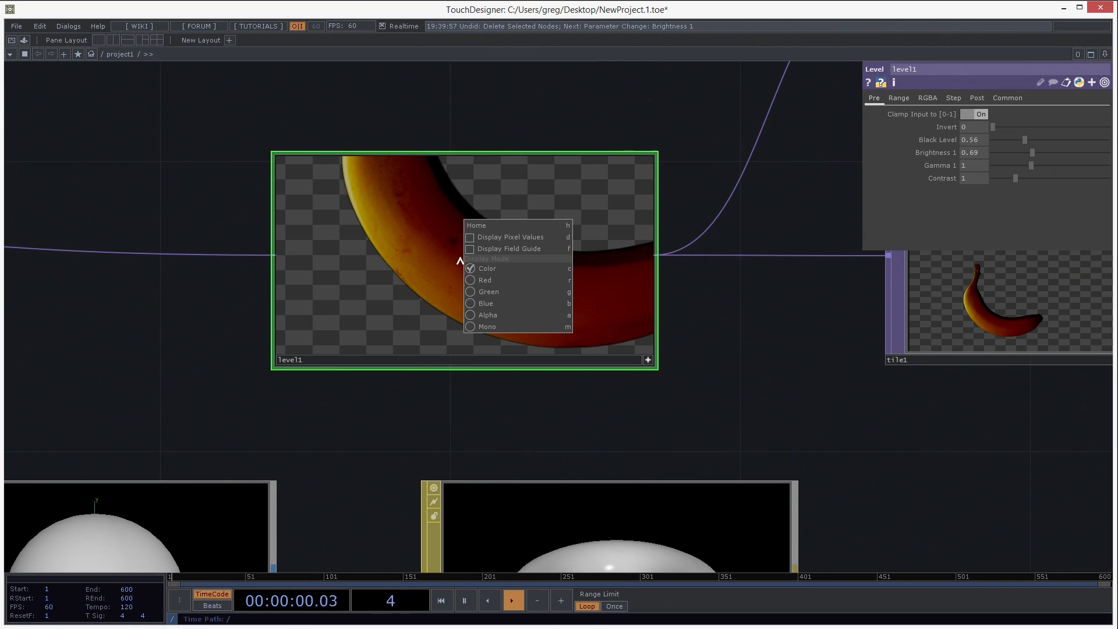
left_click(482, 238)
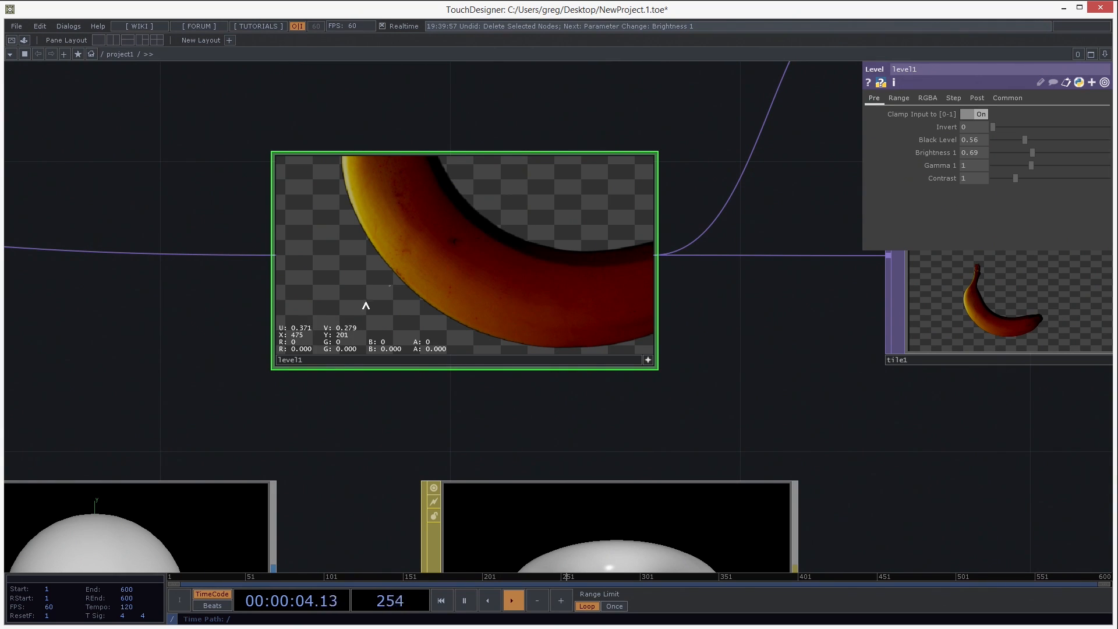
right_click(449, 255)
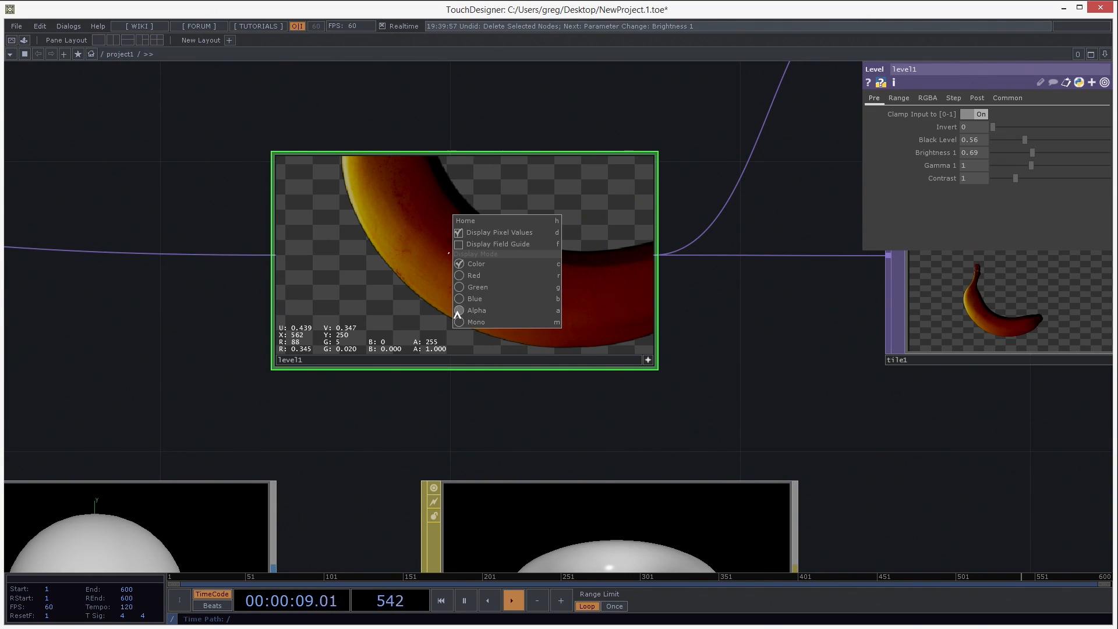
left_click(475, 310)
right_click(448, 256)
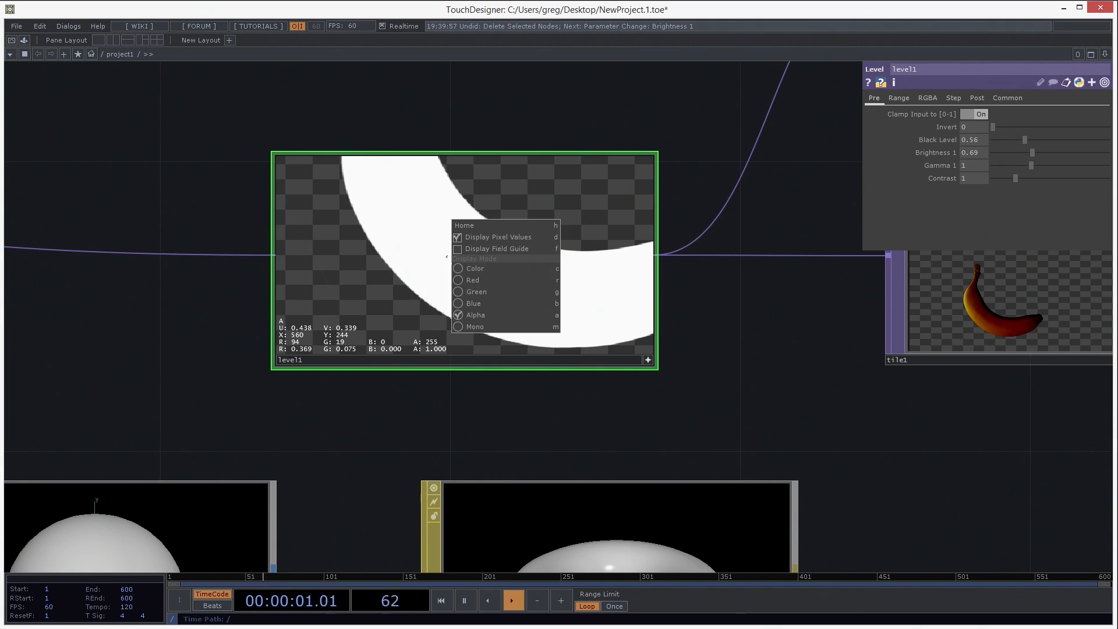
left_click(457, 269)
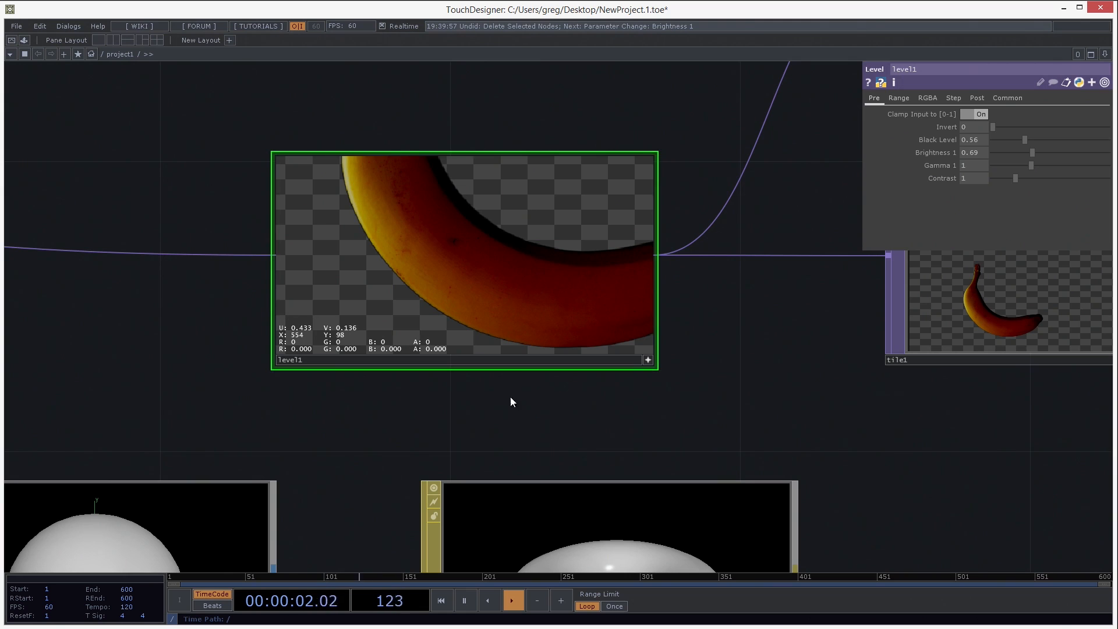
scroll(495, 392, "down", 5)
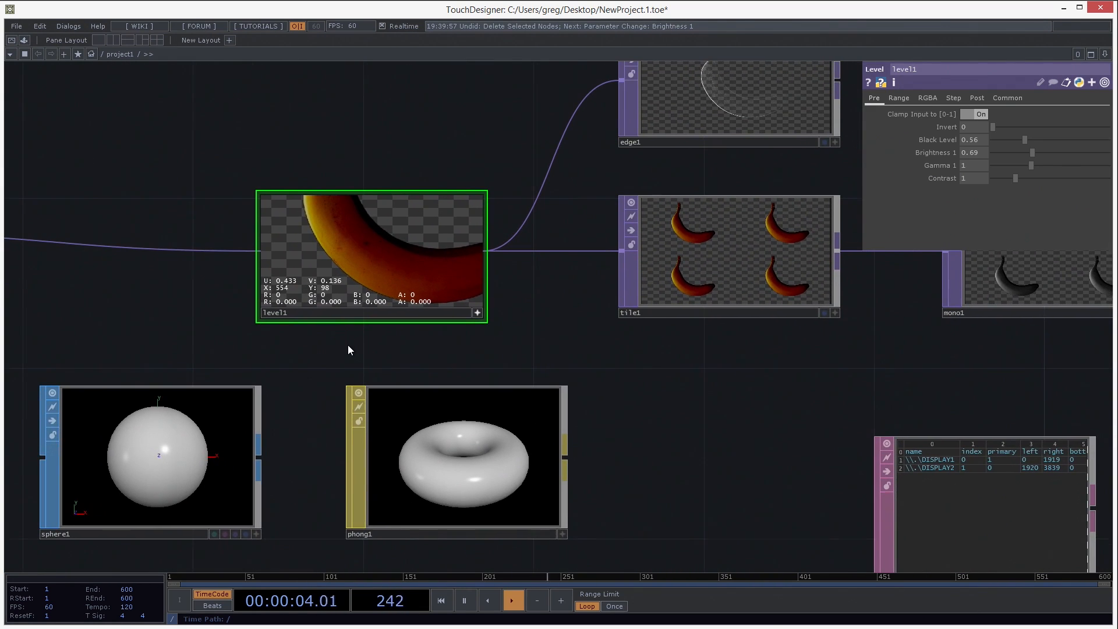
scroll(349, 349, "down", 2)
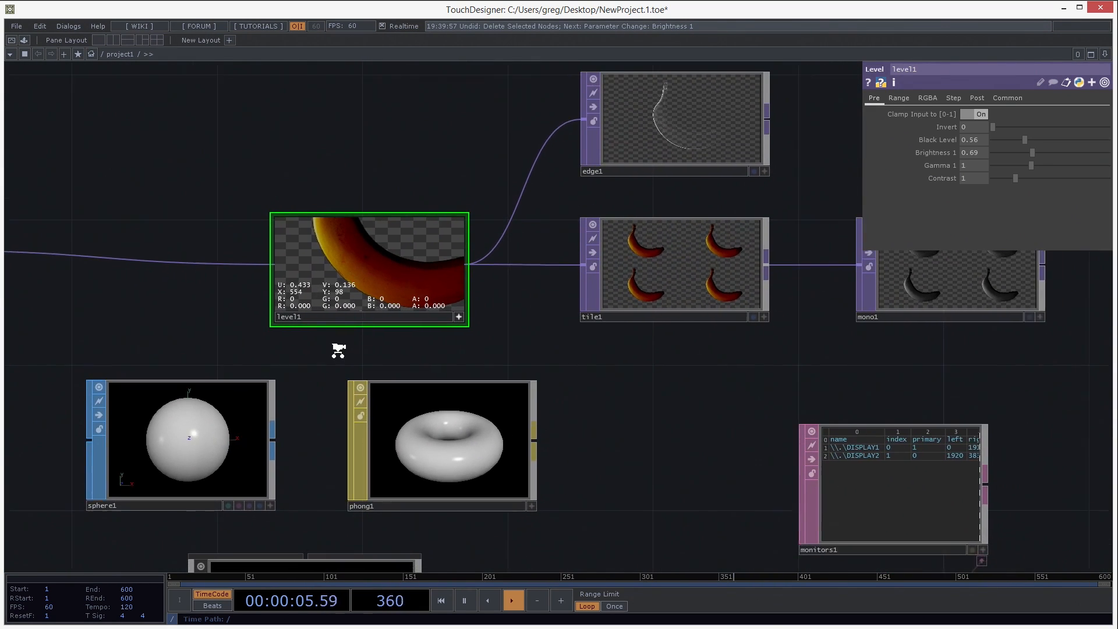
scroll(337, 350, "down", 2)
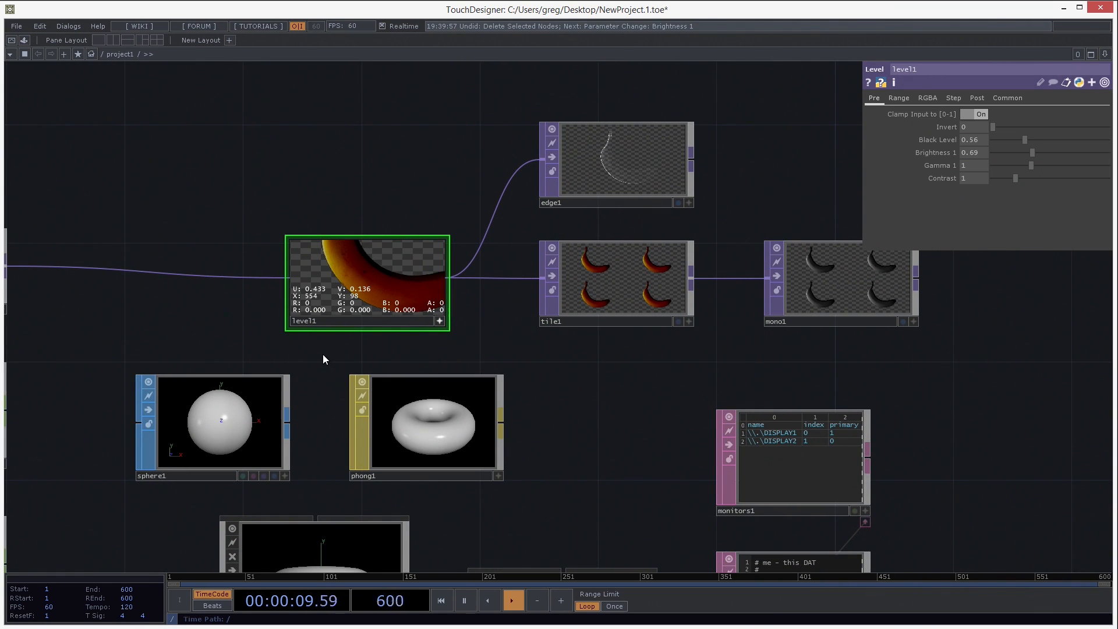
Make the viewers of all operators in the network temporarily active several times.
key("a")
key("a")
key("a")
key("a")
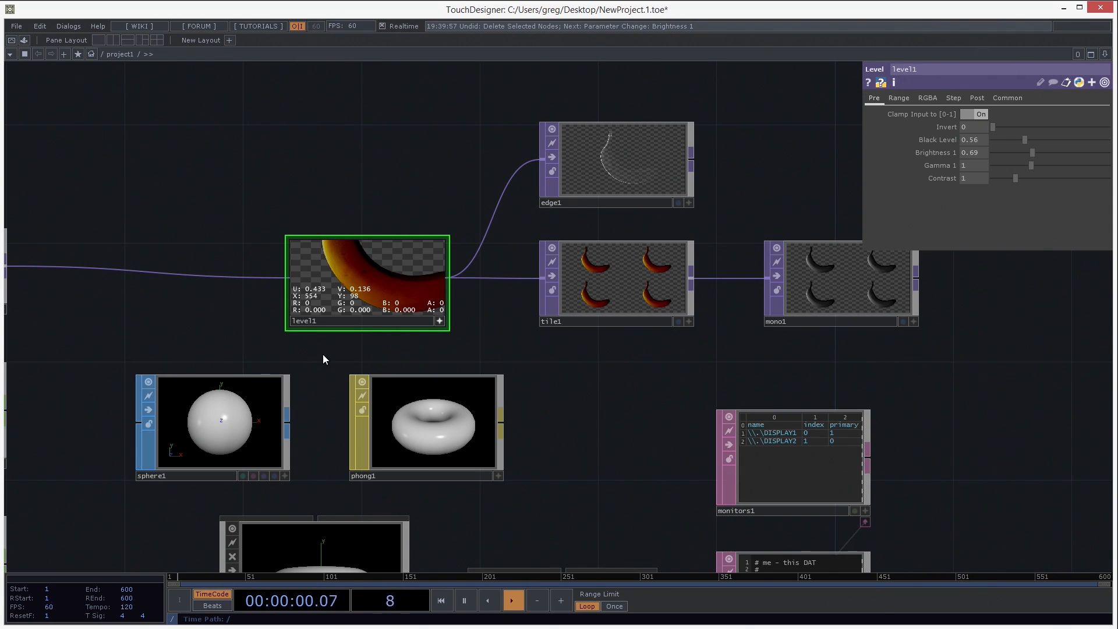
Set all operator viewers to always active and revert the setting, repeating the toggle to compare both modes.
key("alt+a")
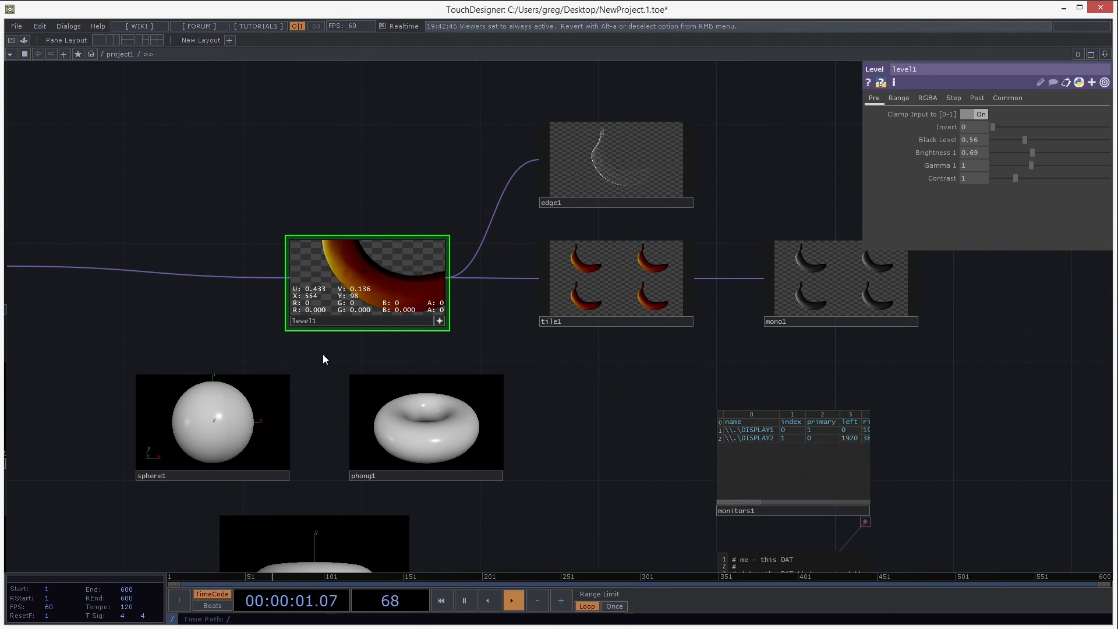
key("a")
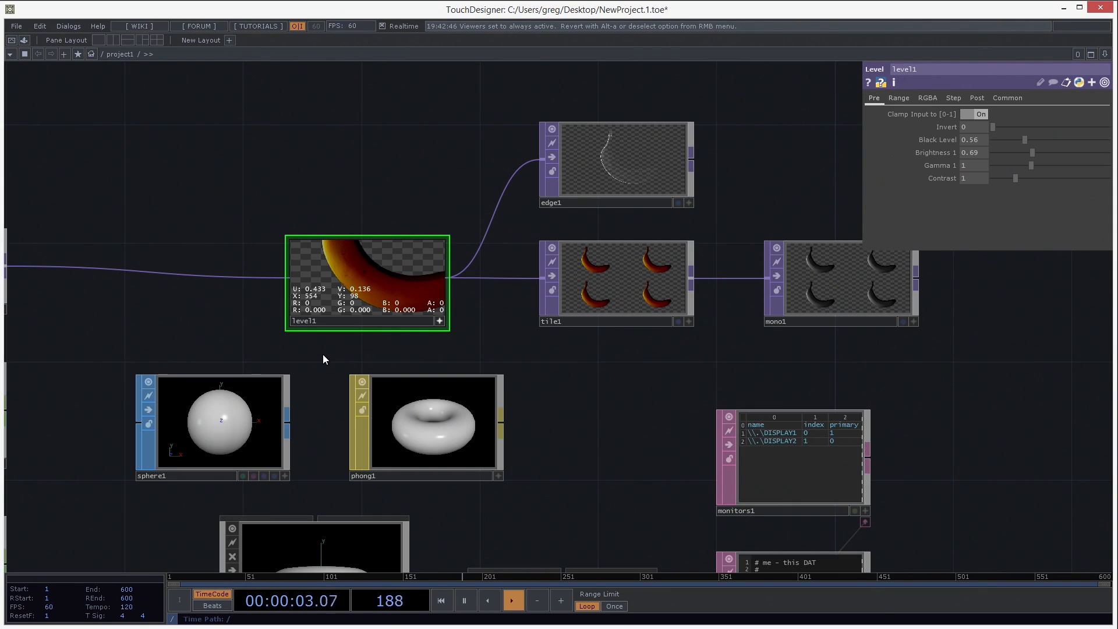
key("alt+a")
key("alt+a")
key("alt+a")
key("alt+a")
key("alt+a")
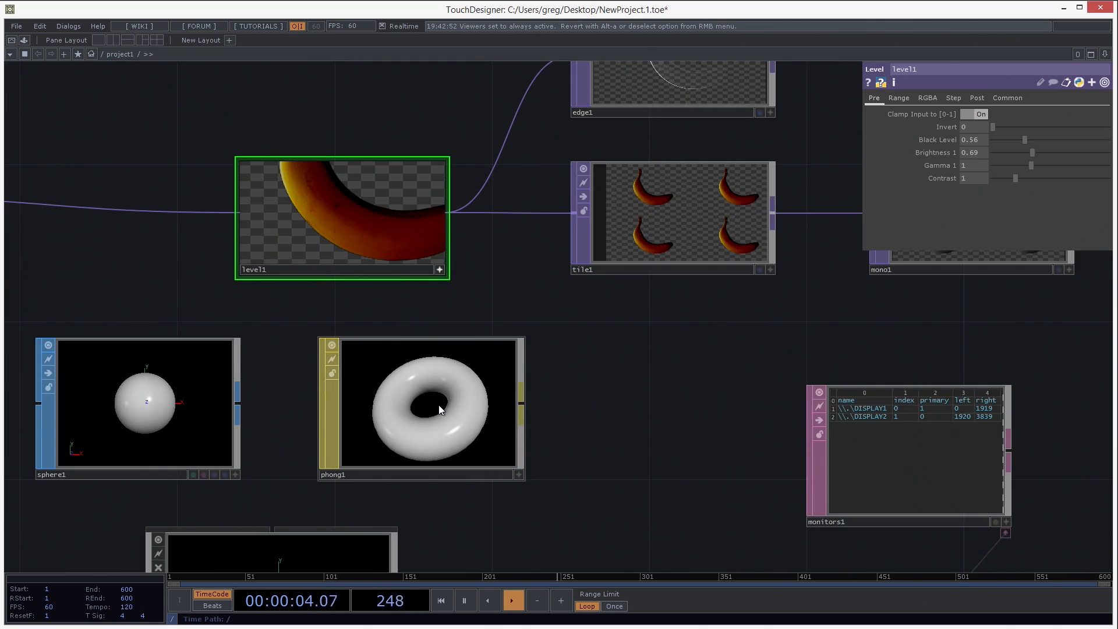
Select phong1, make its viewer active, and tumble the torus preview inside the node.
left_click(438, 404)
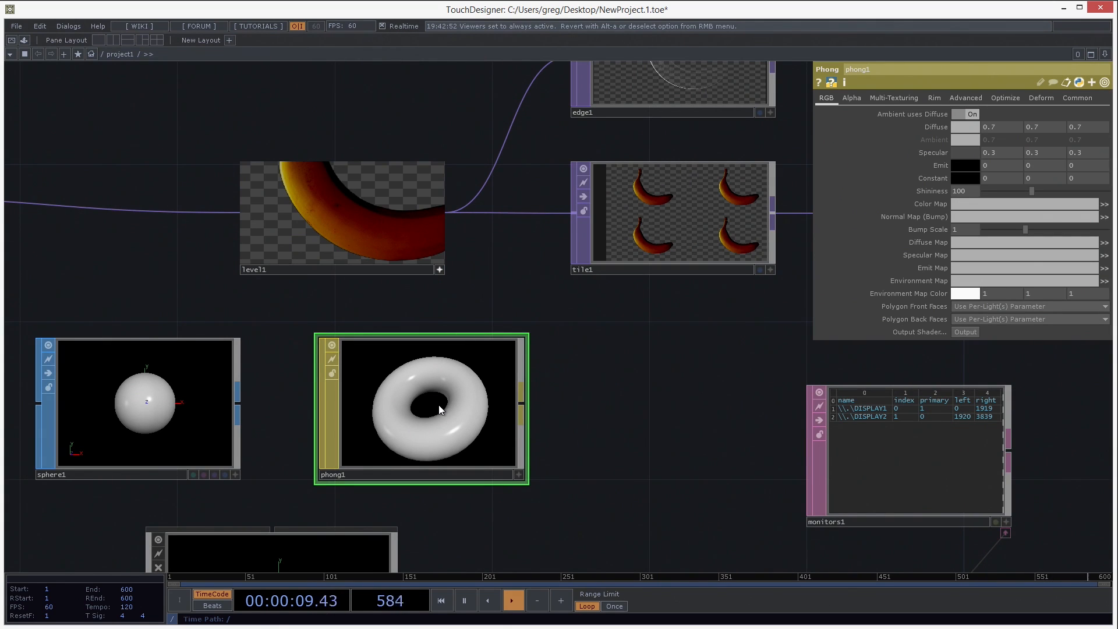
left_click(439, 404)
mouse_move(414, 411)
left_mouse_down()
mouse_move(386, 408)
mouse_move(427, 393)
mouse_move(402, 396)
left_mouse_up()
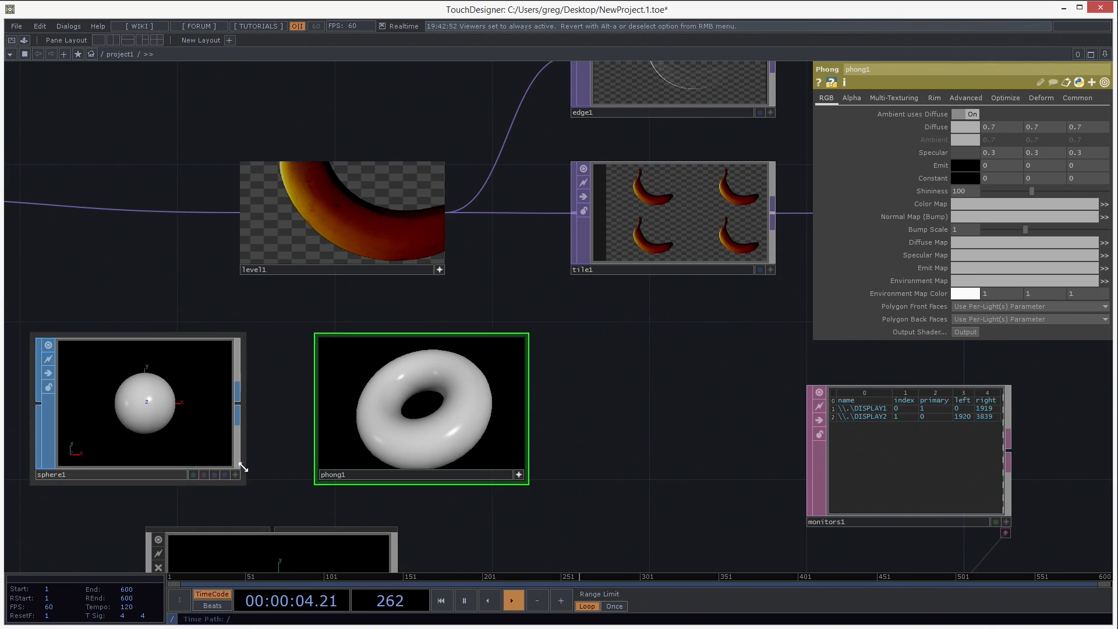
Select sphere1 and switch its viewer to active and back to inactive.
left_click(168, 411)
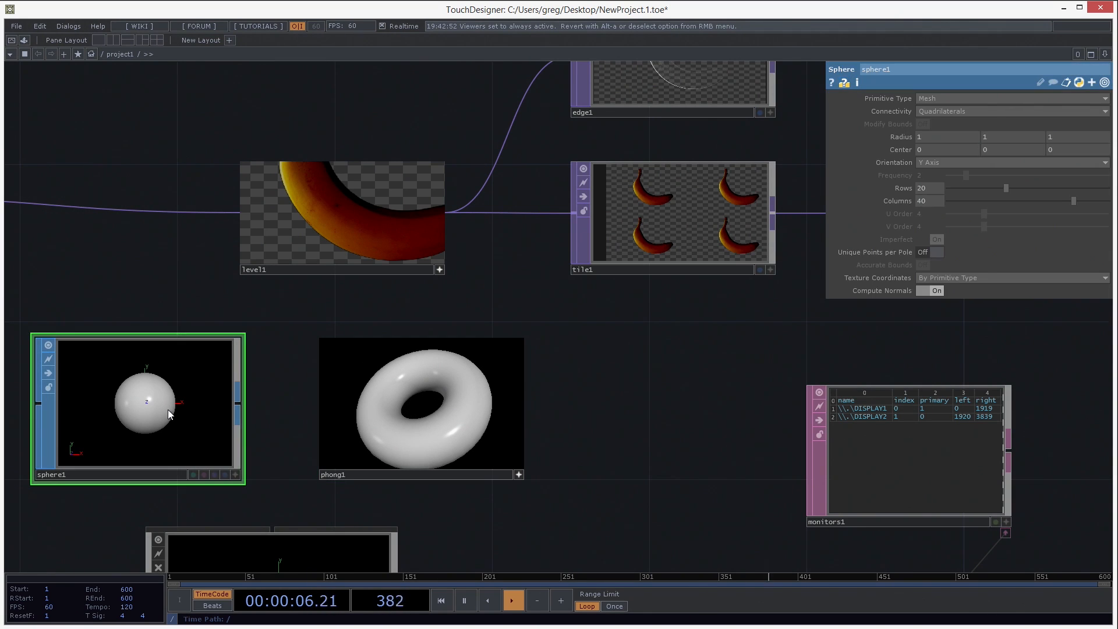
left_click(167, 410)
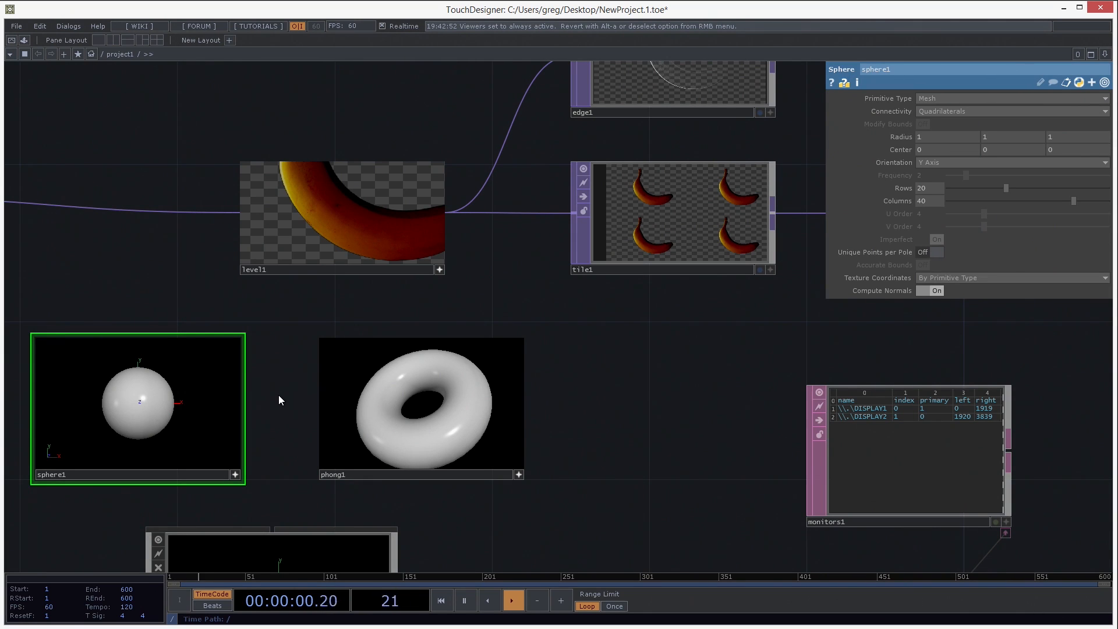
key("a")
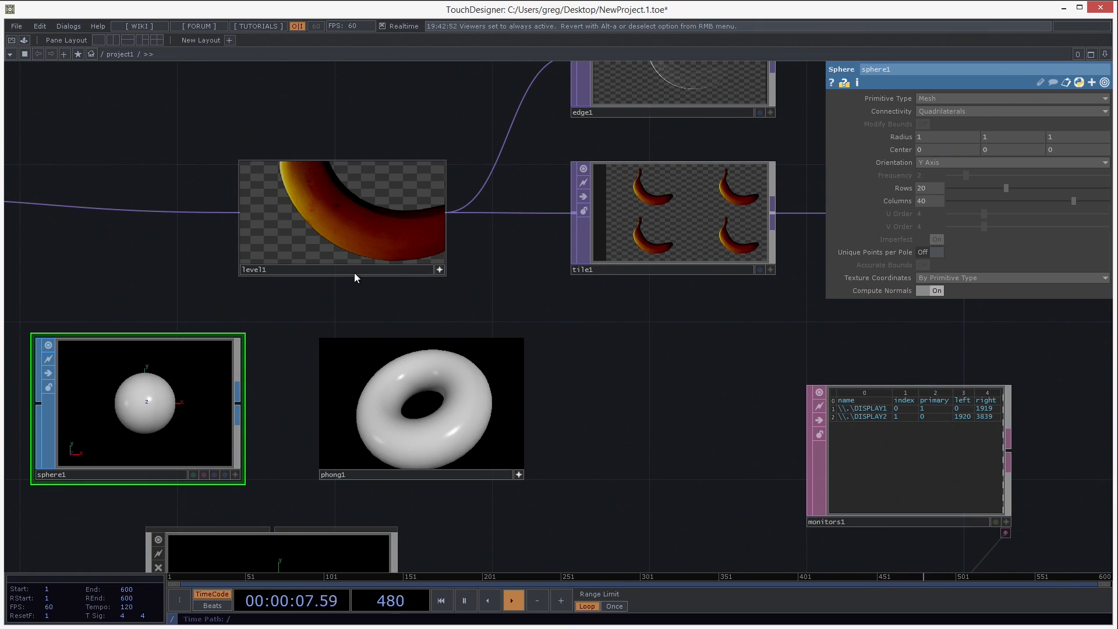
Inspect level1's operator information and its operator menu while its viewer is active, and dismiss the menu.
middle_click(324, 271)
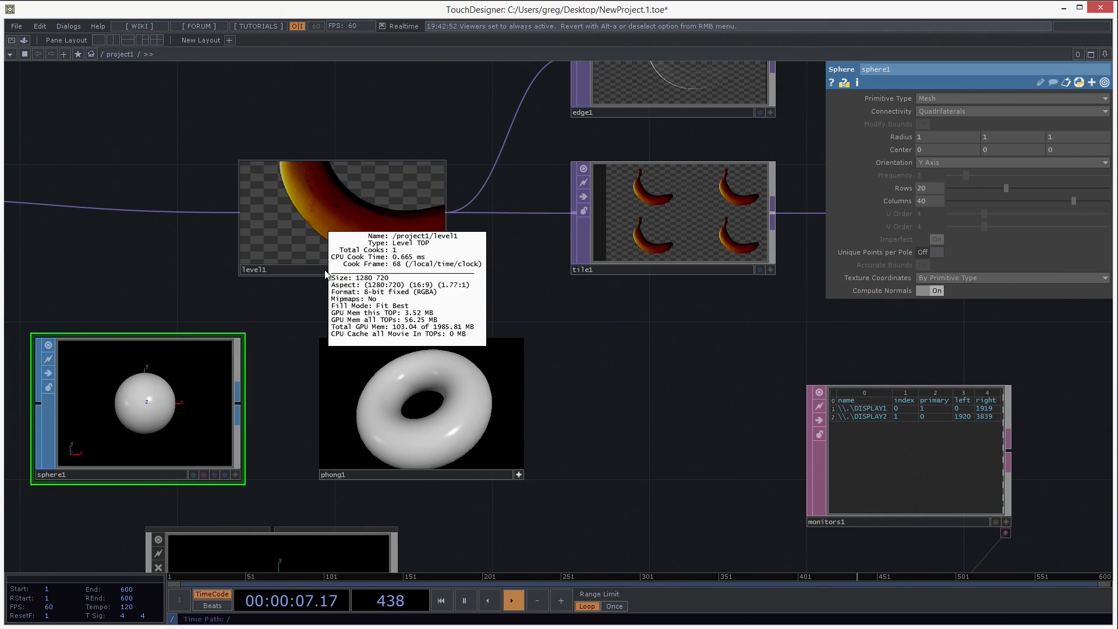
right_click(328, 210)
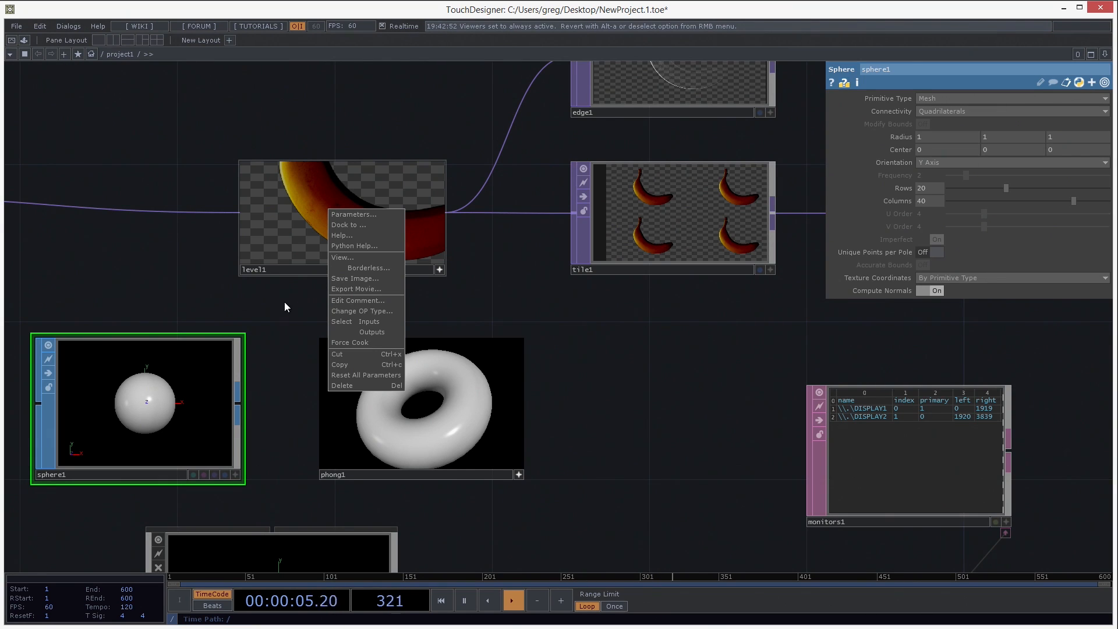
left_click(285, 301)
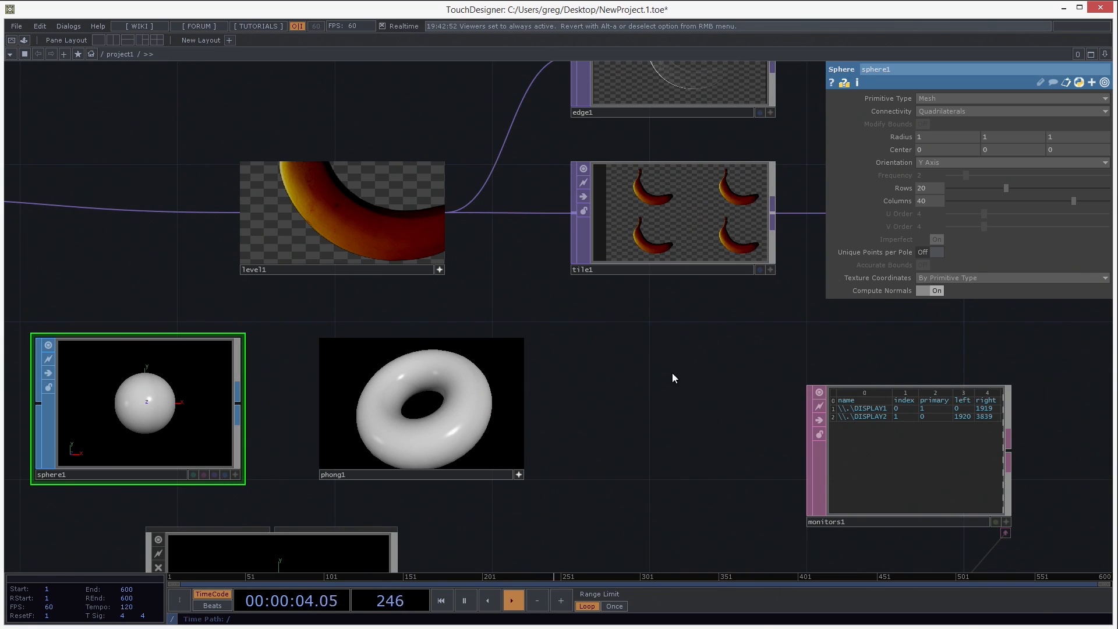
Select noise1 and repeatedly hide and show its parameters in the network.
scroll(672, 373, "down", 5)
scroll(471, 438, "up", 5)
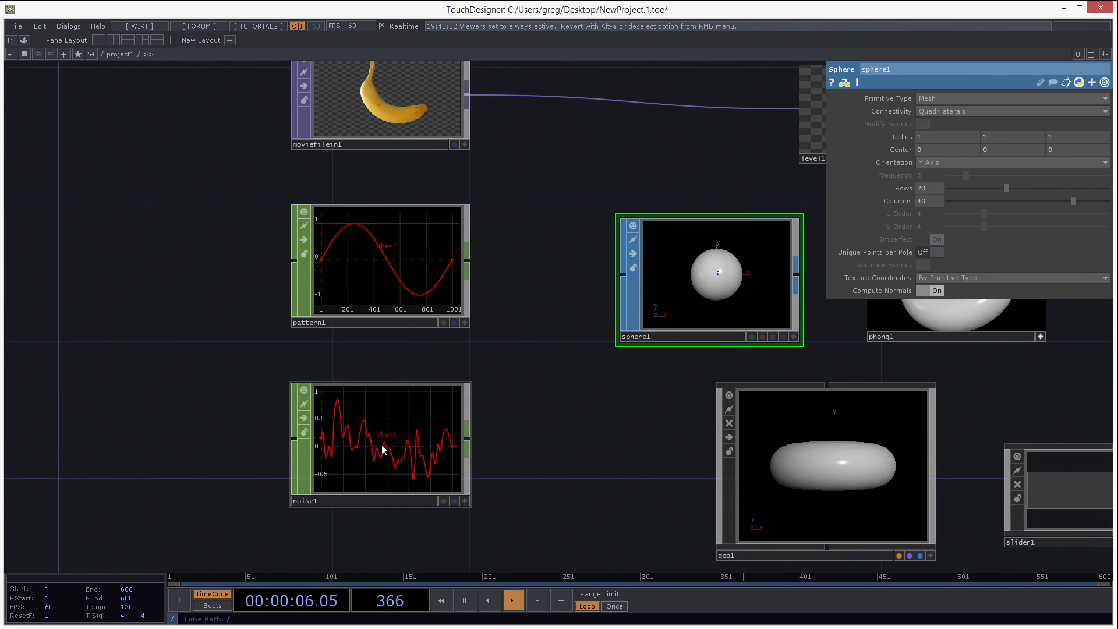
left_click(382, 446)
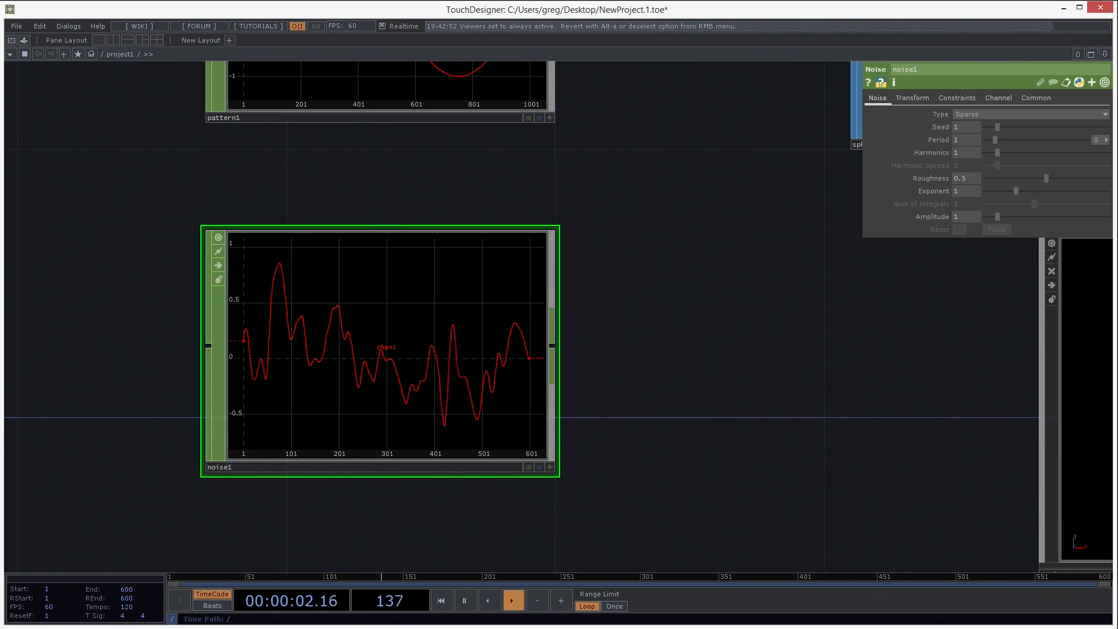
key("p")
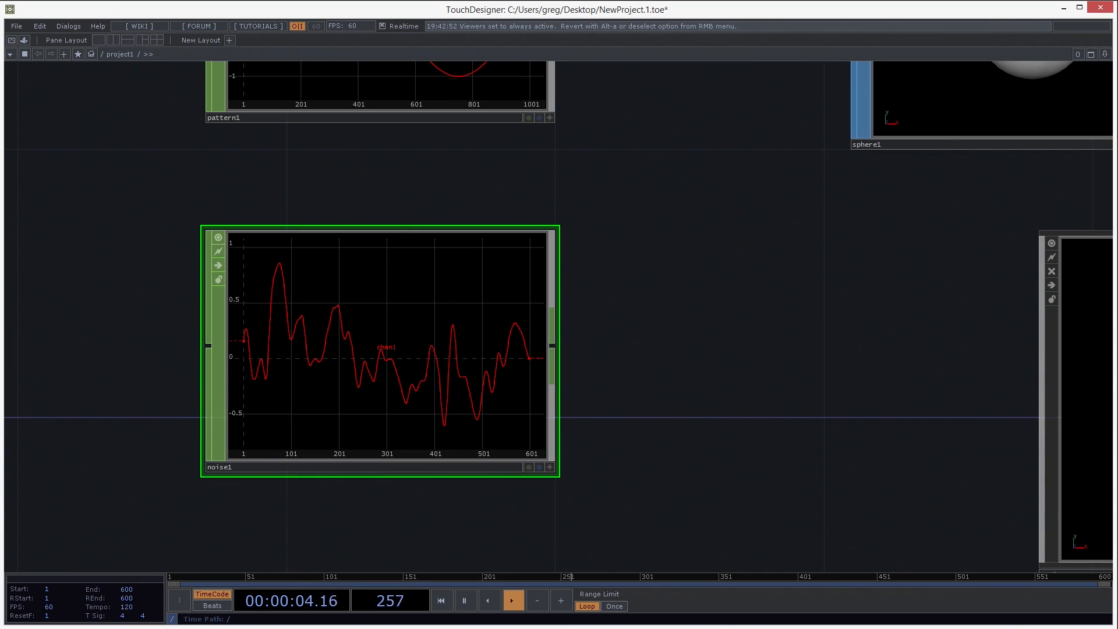
key("p")
key("p")
key("p")
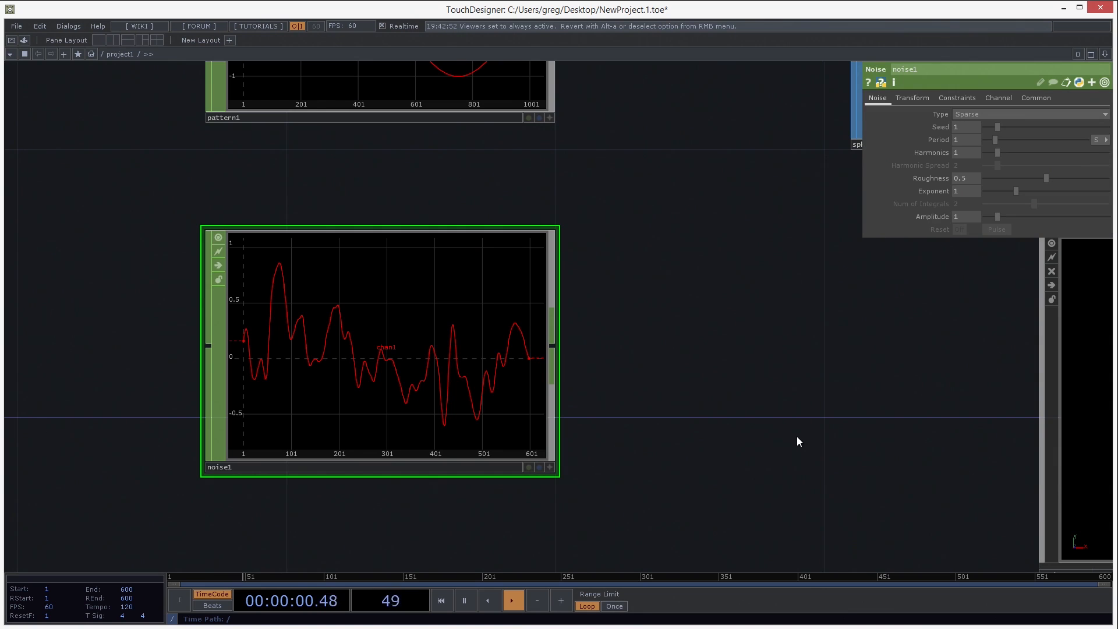
Open sphere1's parameters in a separate floating window, reposition the window, and close it.
left_click_drag(780, 439, 417, 409)
middle_click_drag(417, 404, 404, 348)
left_click_drag(404, 348, 386, 455)
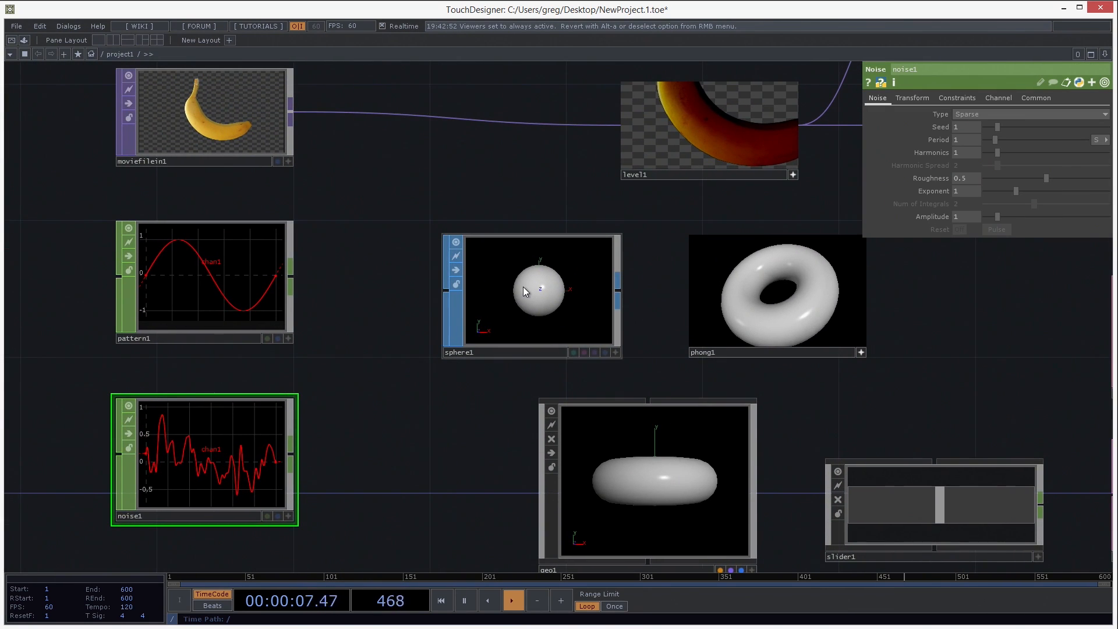
right_click(523, 286)
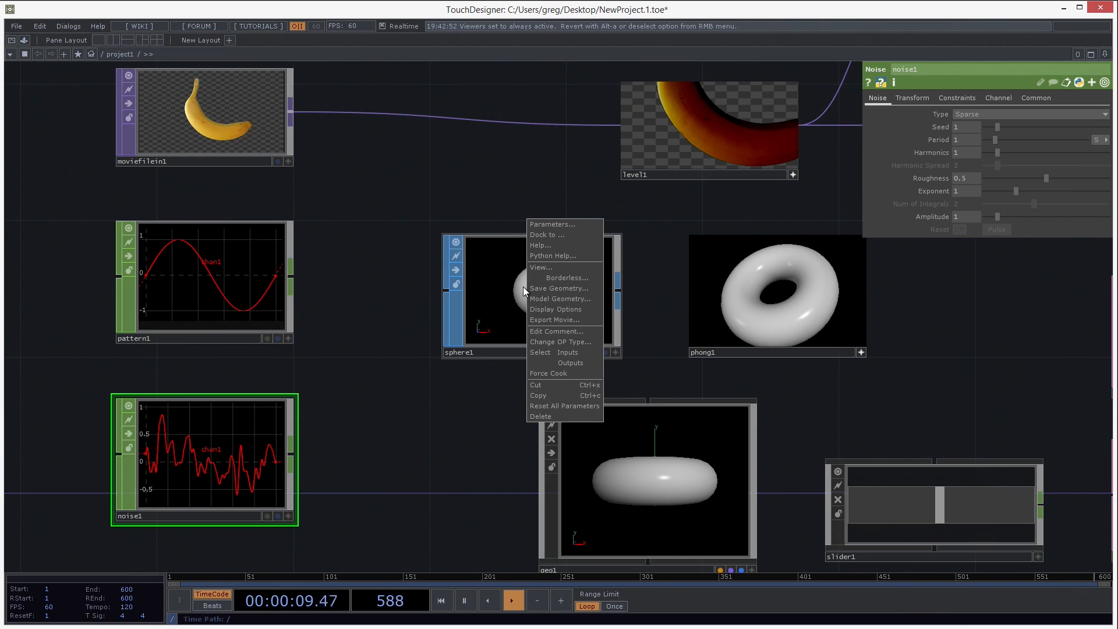
left_click(564, 227)
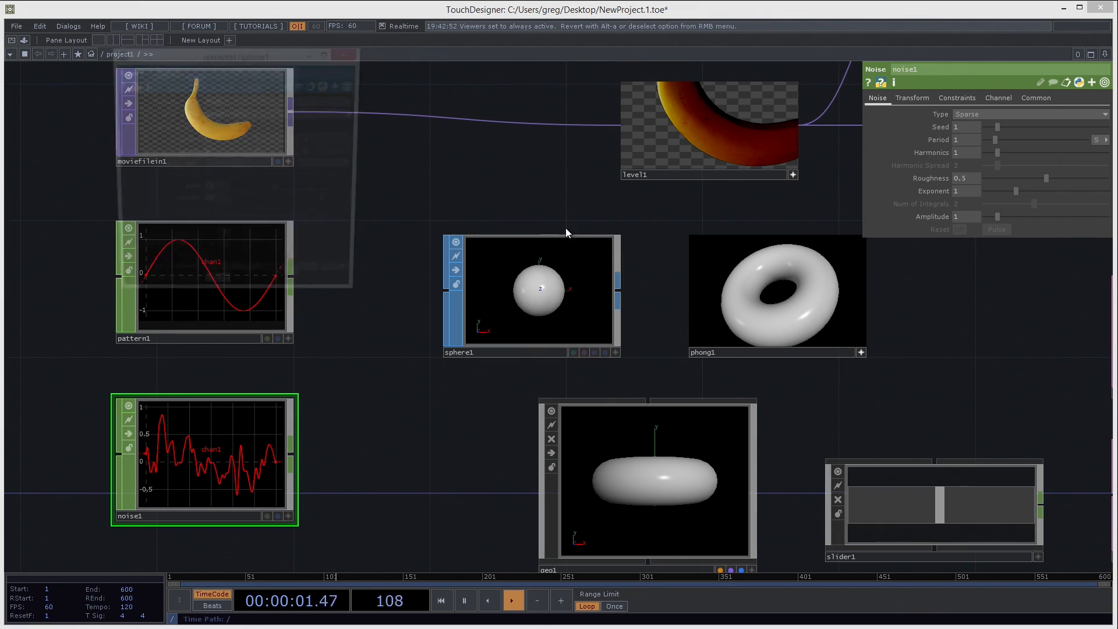
left_click_drag(175, 57, 256, 43)
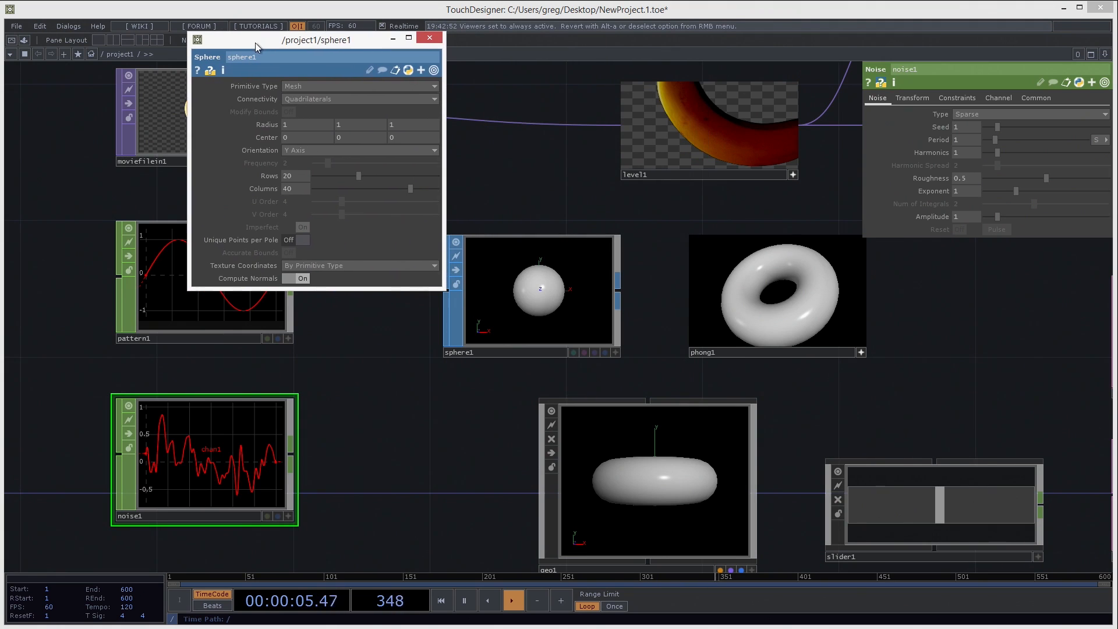
left_click(429, 37)
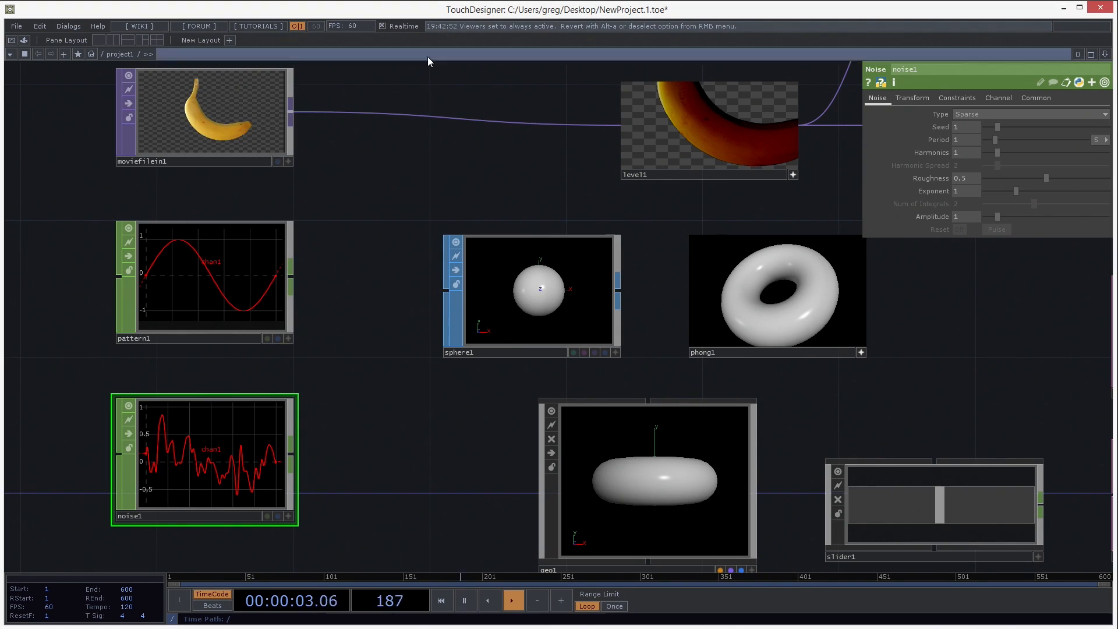
Move noise1 sideways in the network to free the space beneath pattern1.
scroll(393, 292, "down", 3)
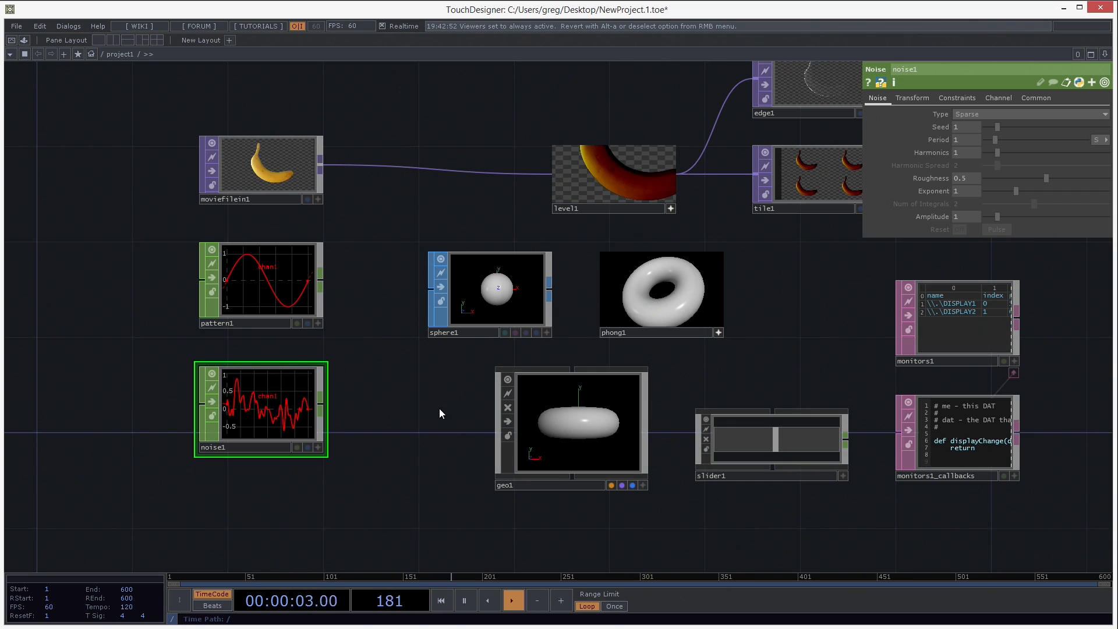
left_click_drag(427, 411, 507, 382)
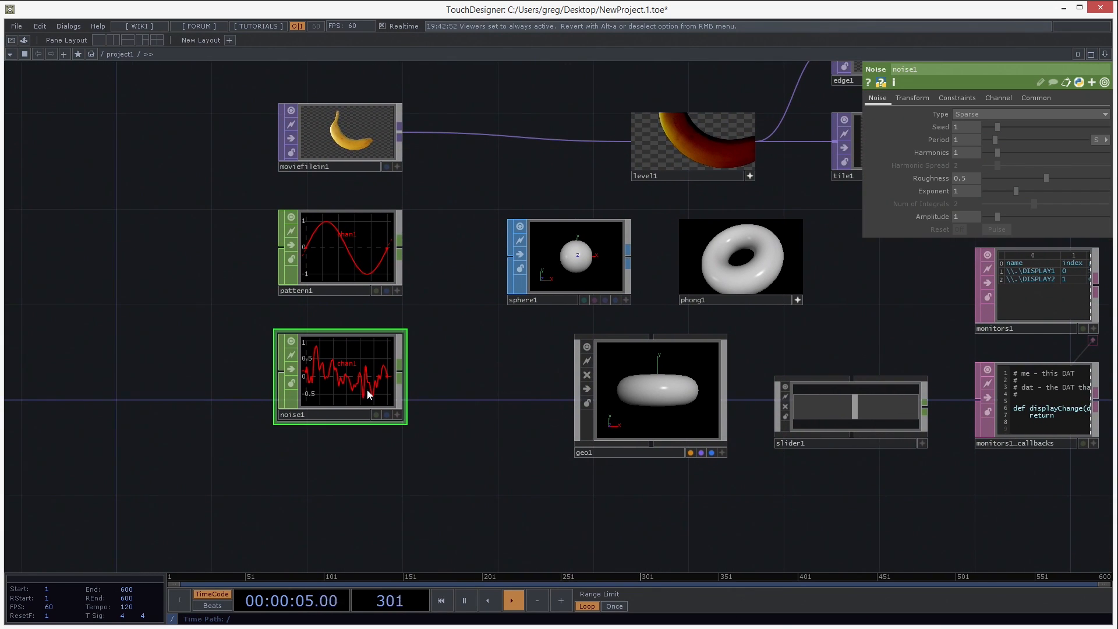
left_click_drag(351, 380, 165, 382)
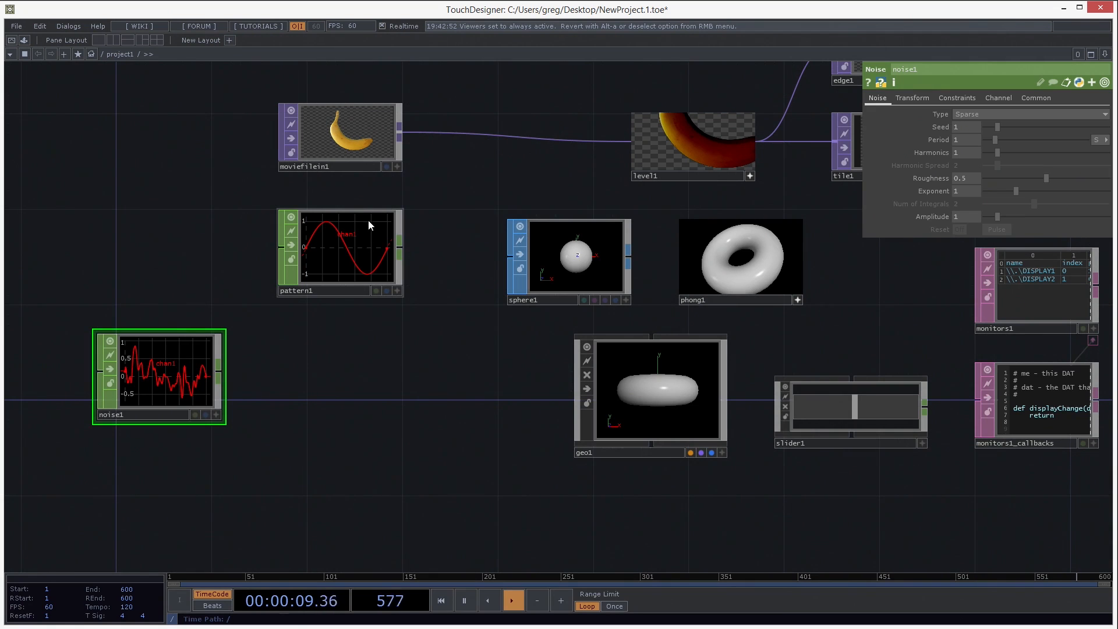
Copy and paste pattern1 directly beneath the original, and set the copy's Type to Ramp.
left_click(350, 249)
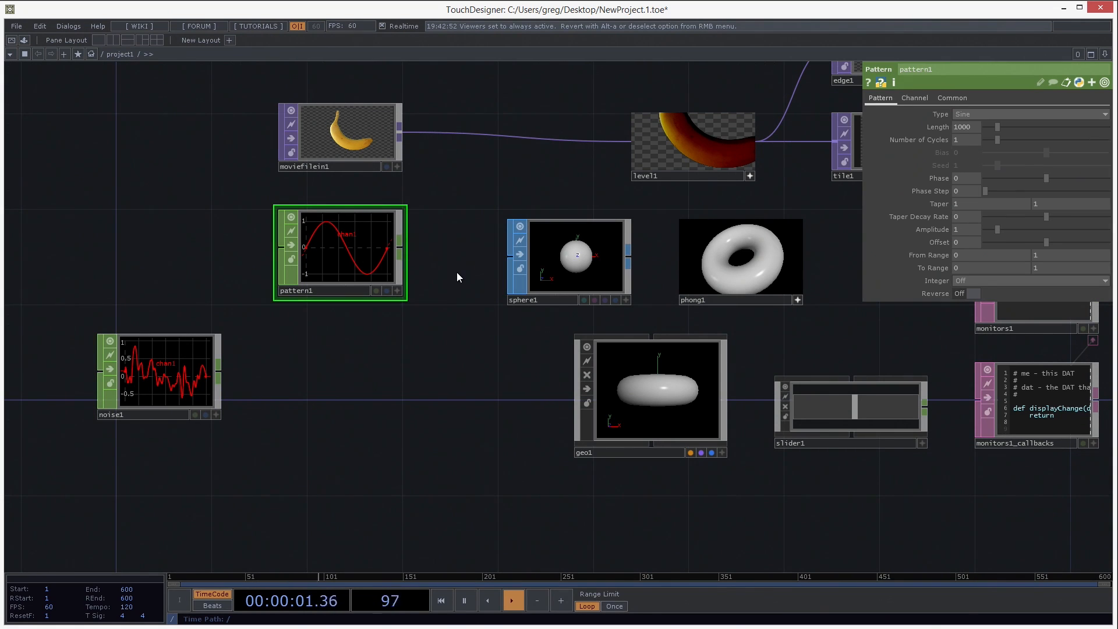
key("ctrl+c")
key("ctrl+v")
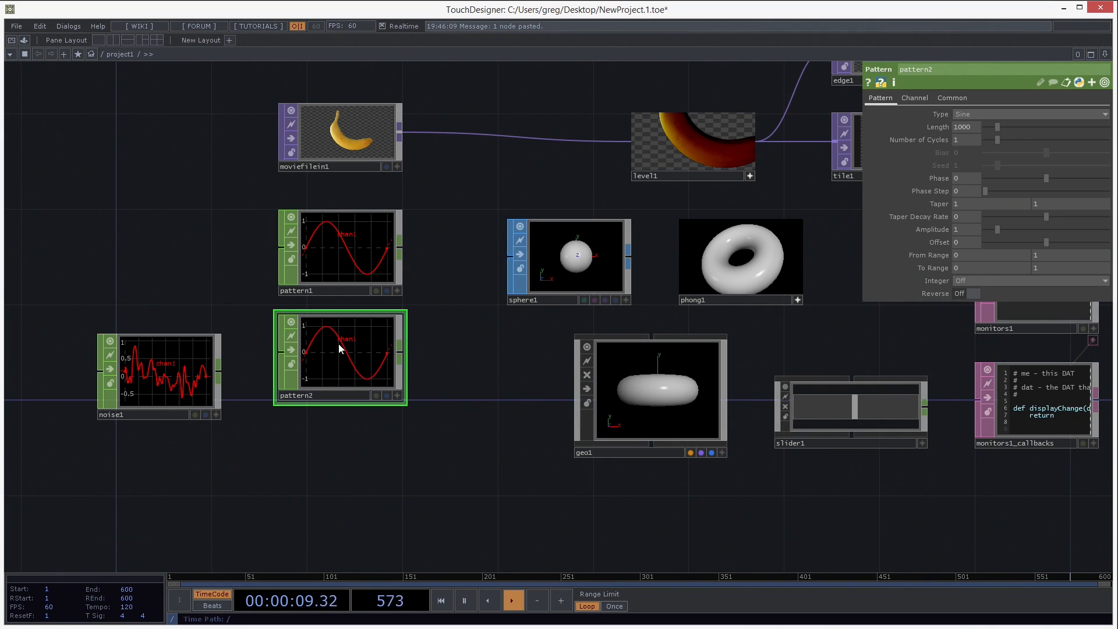
left_click(998, 116)
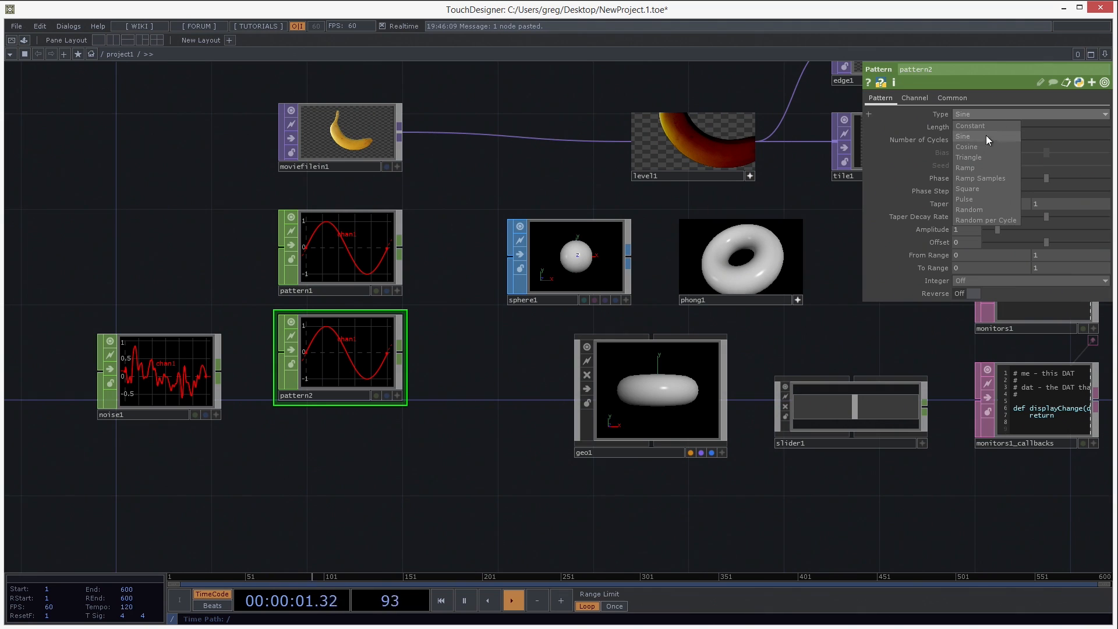
left_click(968, 168)
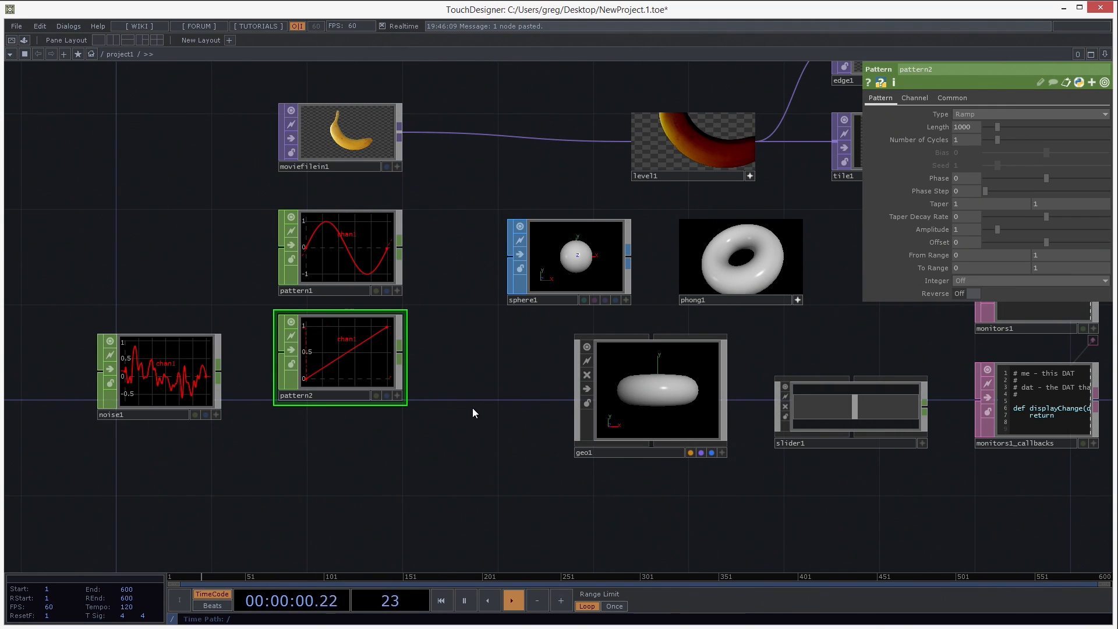
Select pattern1 and pattern2 together and set Number of Cycles to 5.19 for both.
left_click_drag(432, 357, 377, 249)
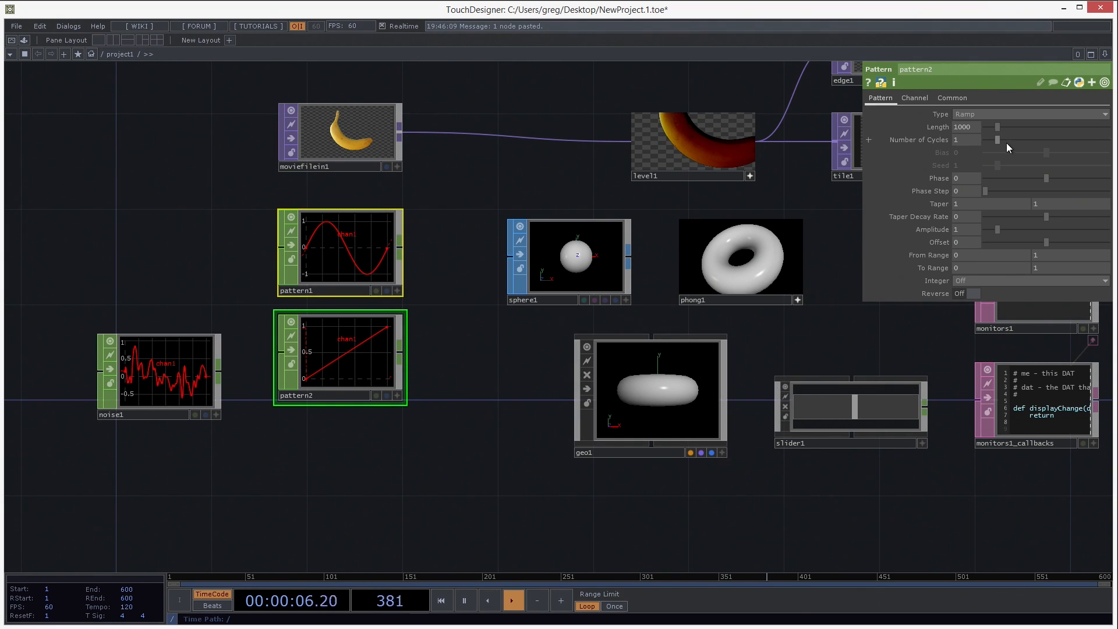
left_click_drag(1000, 141, 1051, 141)
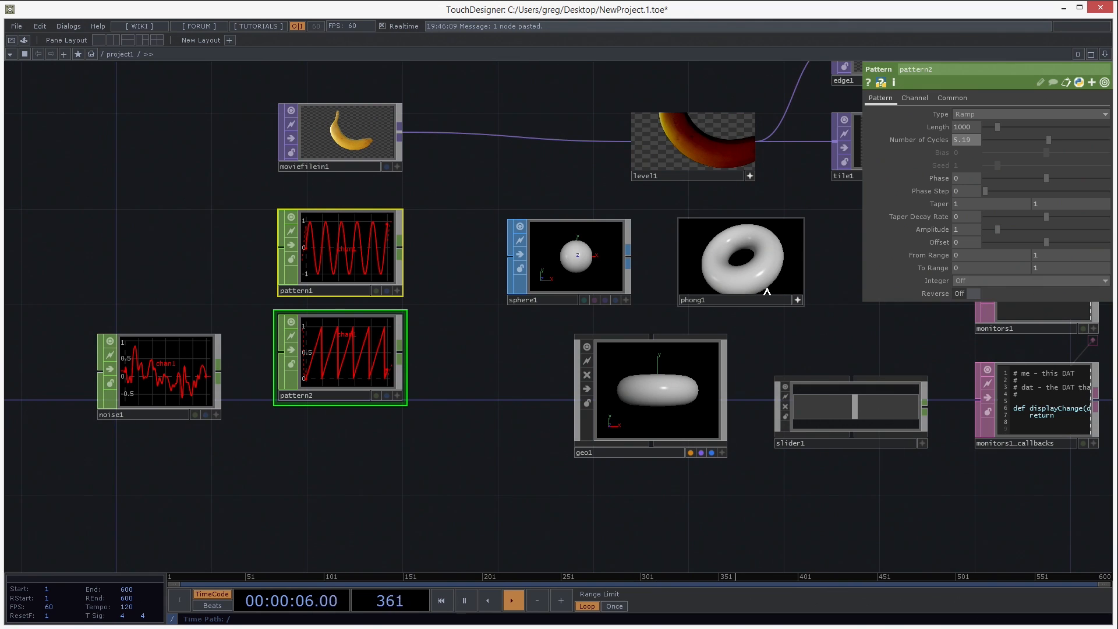
Select only pattern1 and reset all of its parameters to their defaults.
left_click(352, 266)
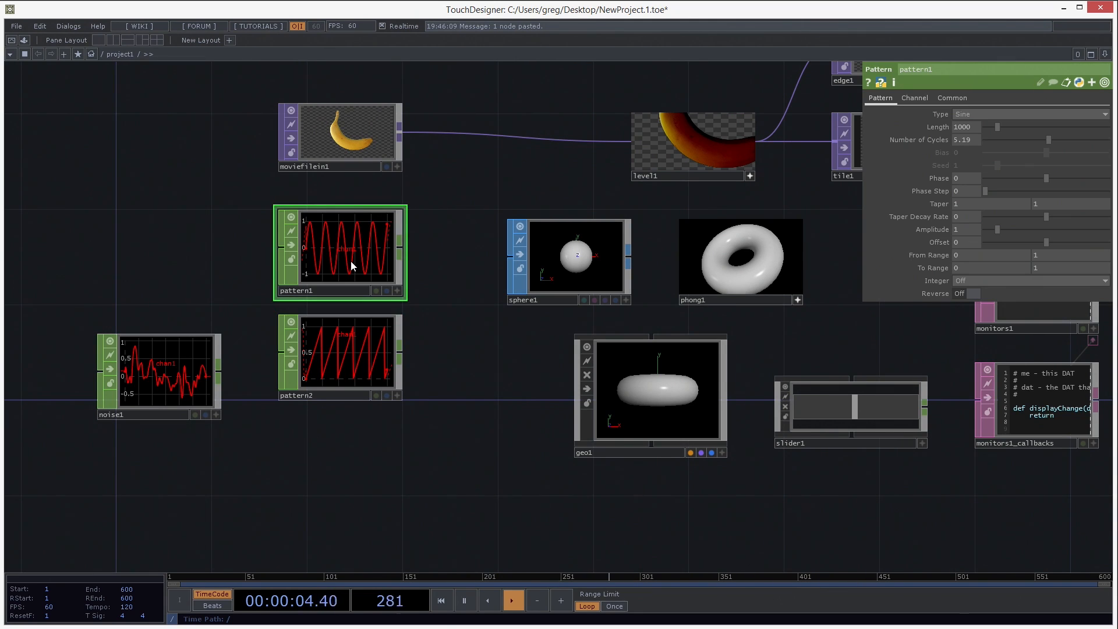
right_click(351, 266)
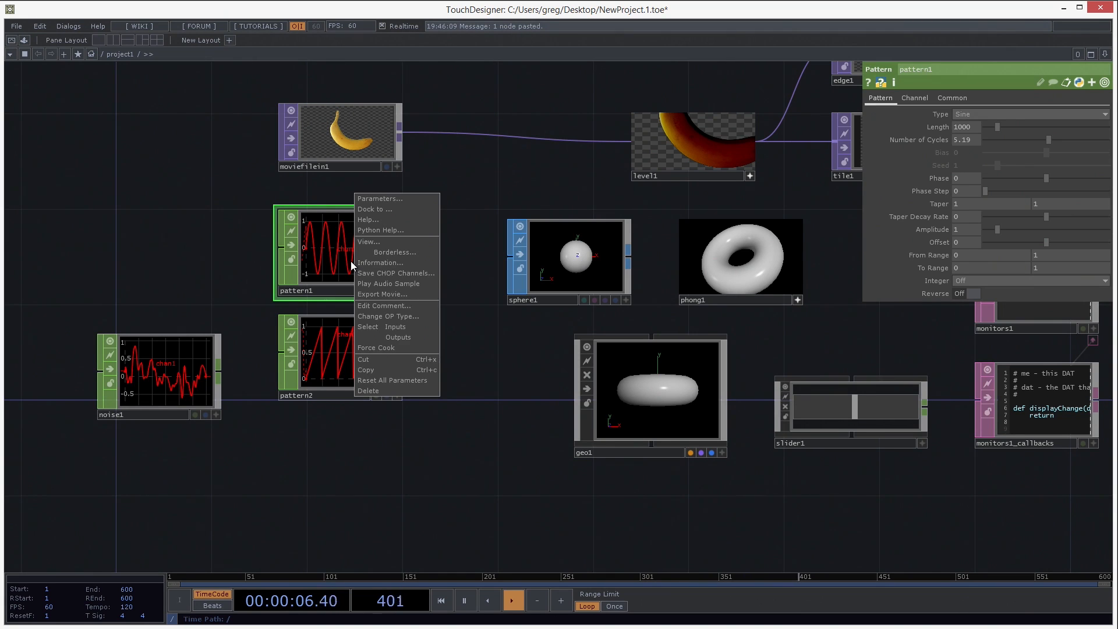
left_click(380, 378)
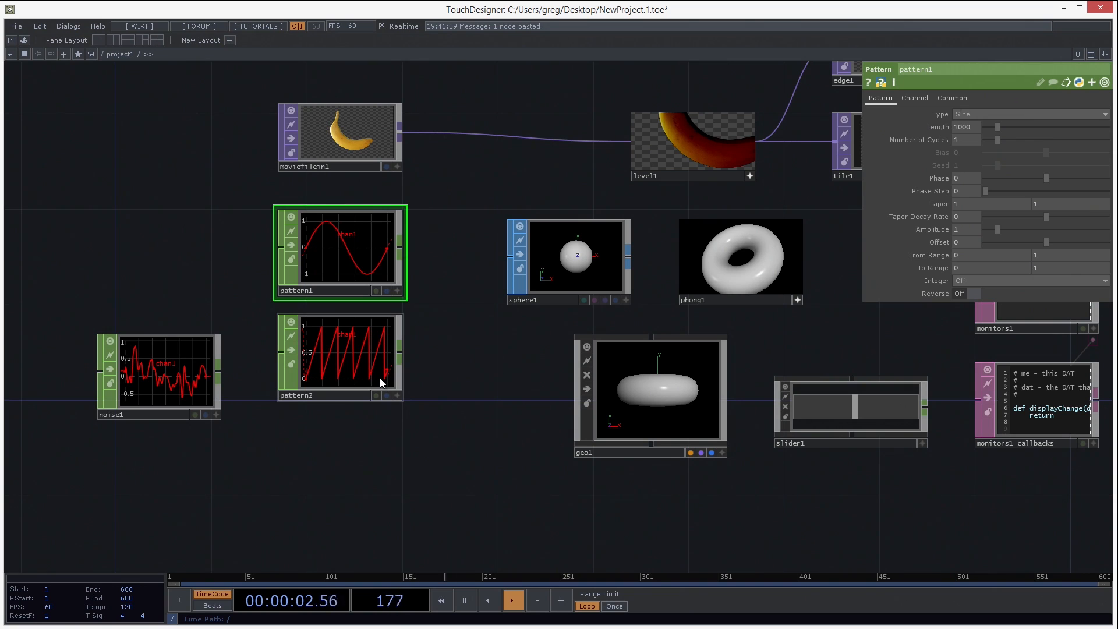
right_click(896, 85)
key("Escape")
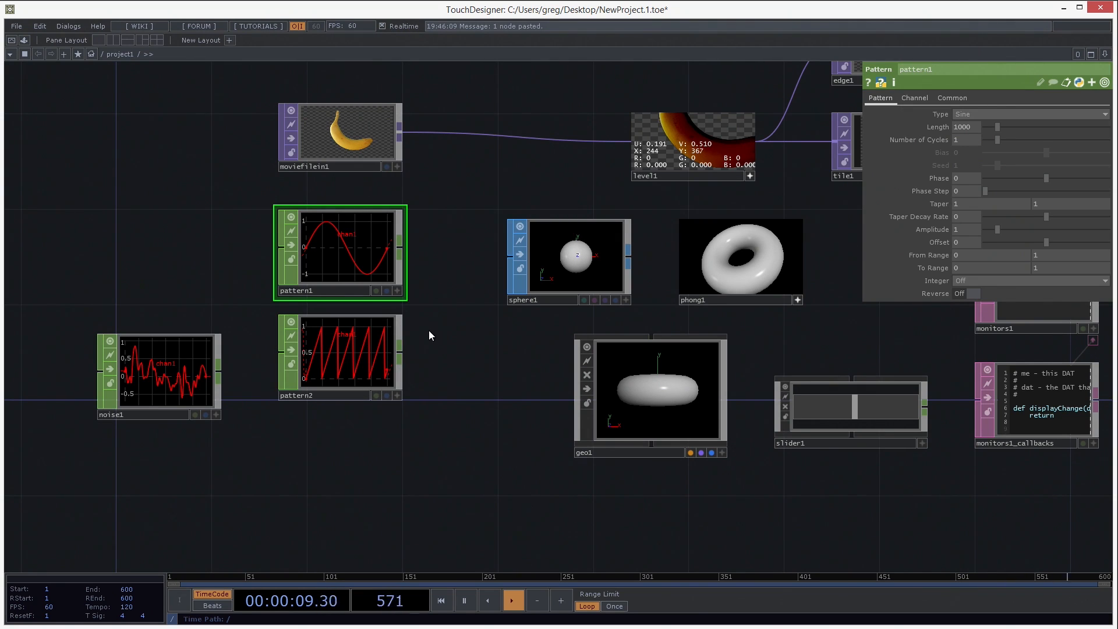
Reset only the Number of Cycles parameter of pattern2 to its default.
left_click(345, 351)
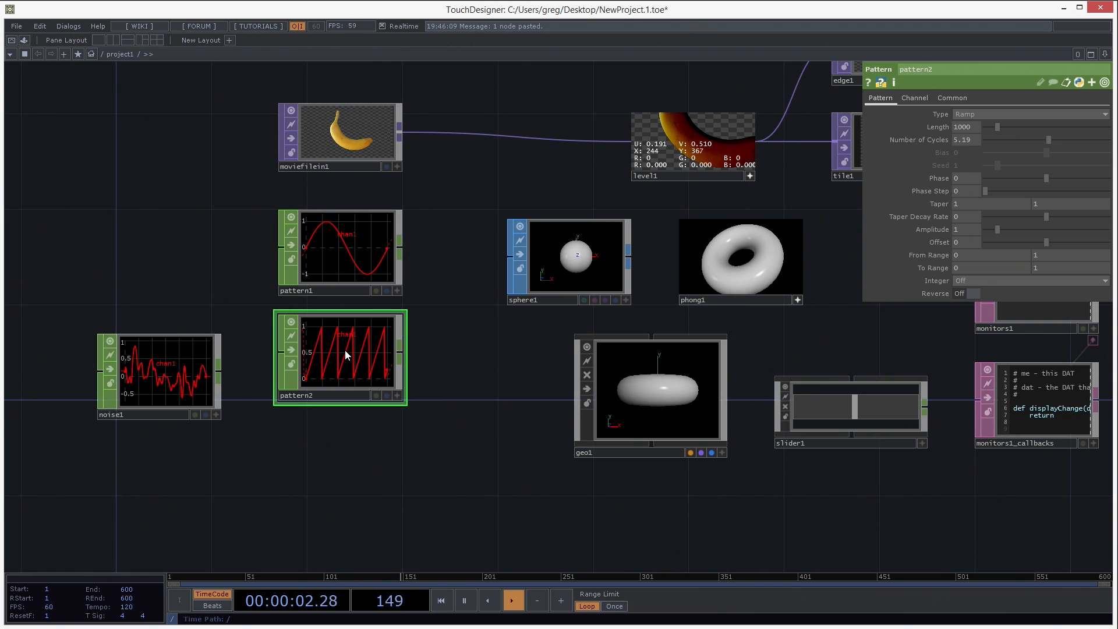
right_click(923, 138)
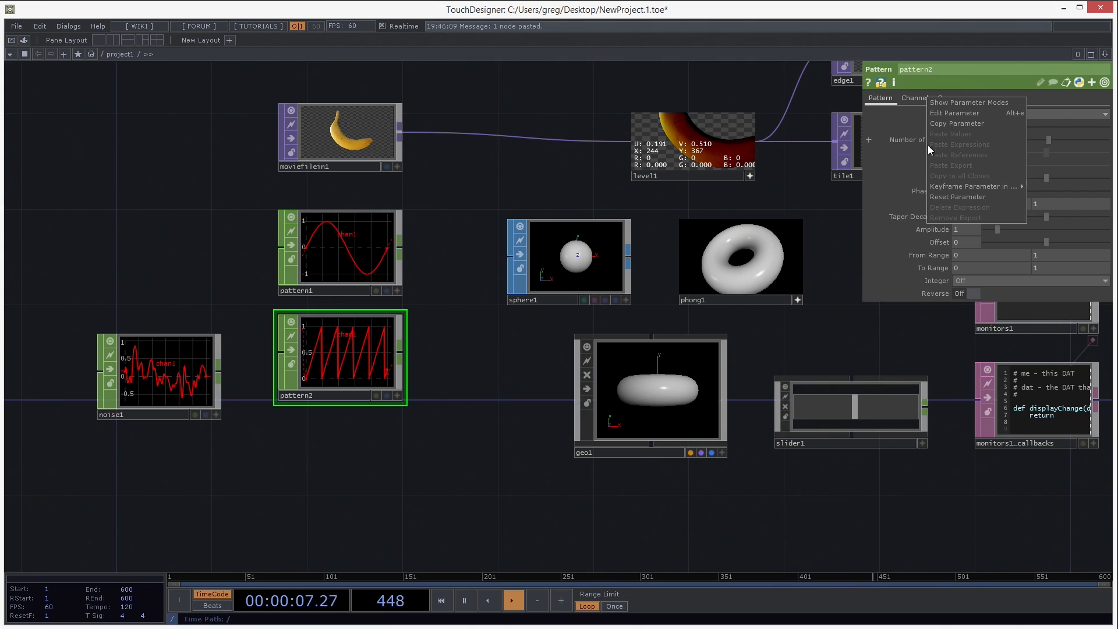
left_click(939, 196)
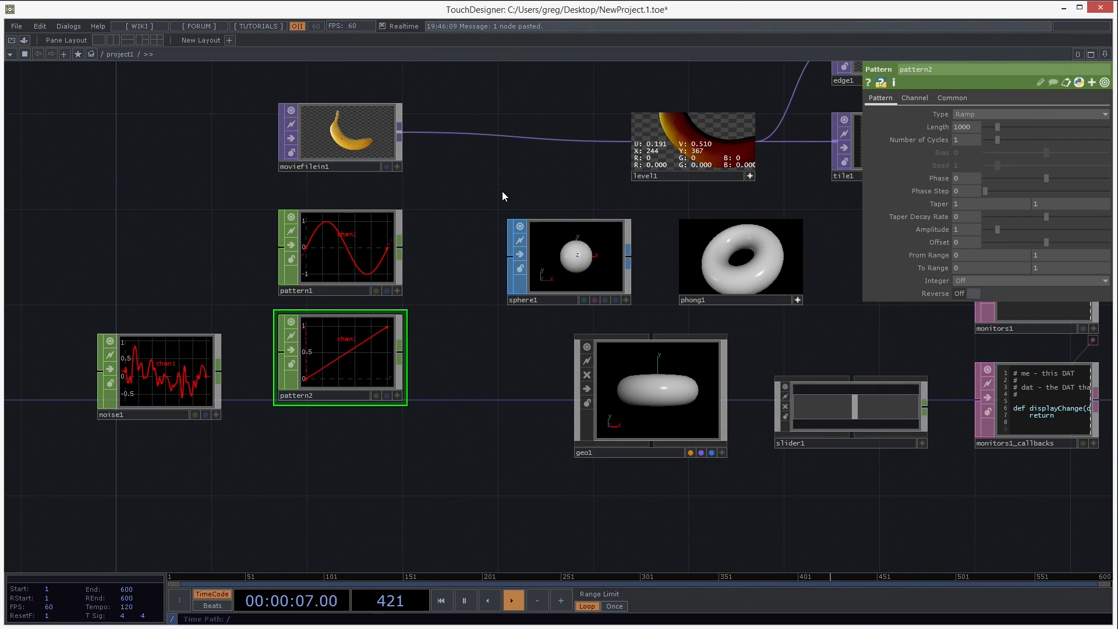
Select noise1 and raise its Period to 2.1 seconds using the value ladder.
left_click(162, 373)
scroll(157, 373, "up", 8)
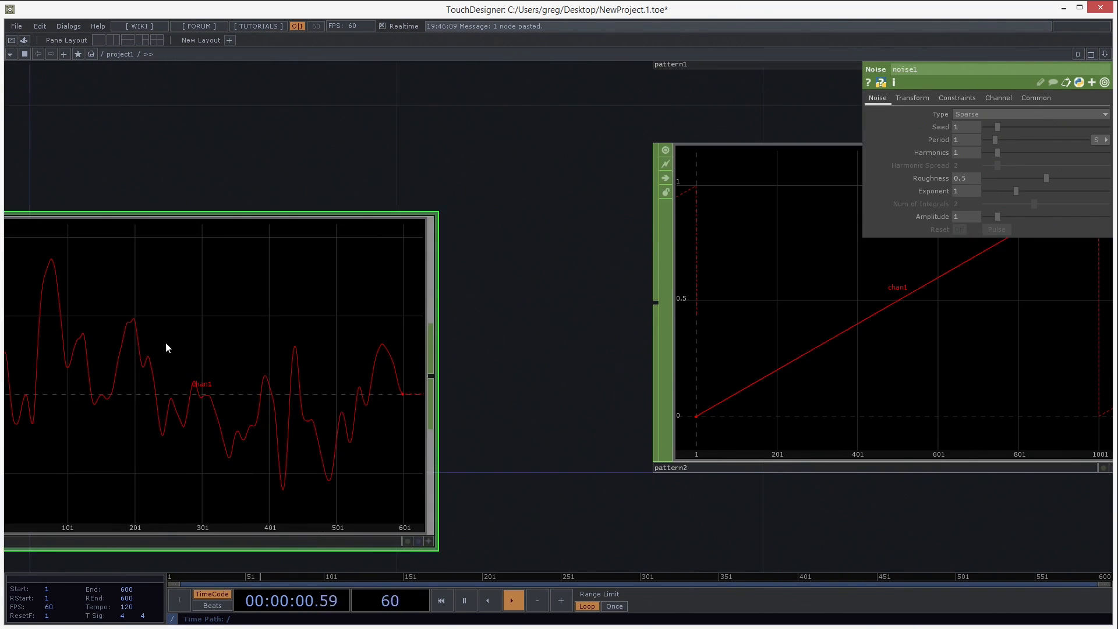
left_click_drag(247, 145, 329, 115)
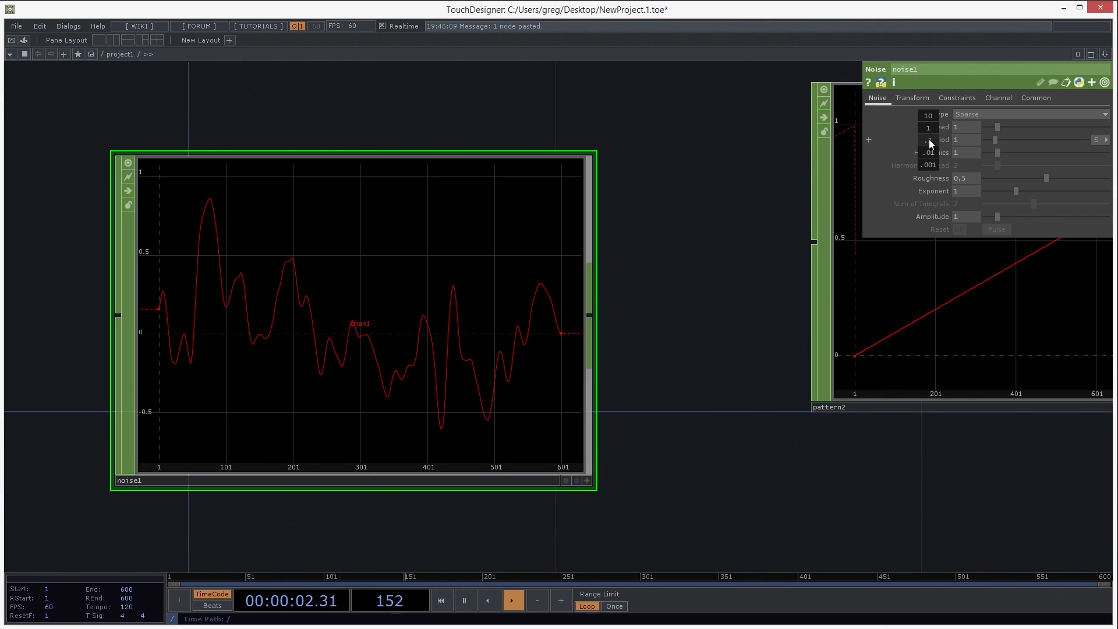
mouse_move(929, 139)
middle_mouse_down()
mouse_move(940, 140)
mouse_move(928, 162)
mouse_move(931, 130)
middle_mouse_up()
middle_click_drag(931, 138, 994, 137)
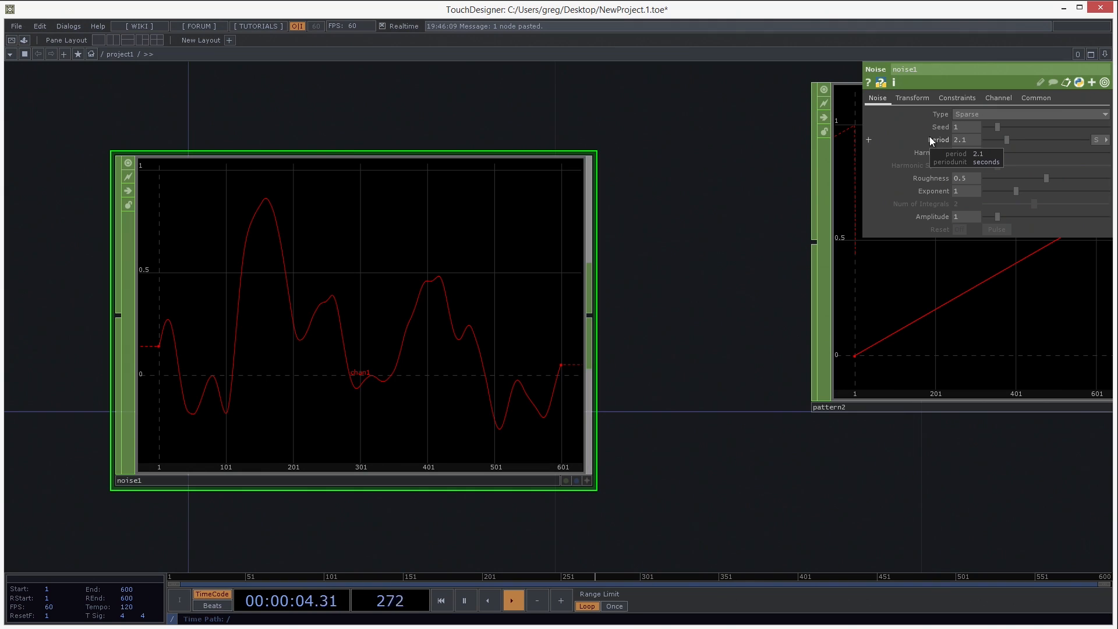
middle_click_drag(929, 136, 929, 137)
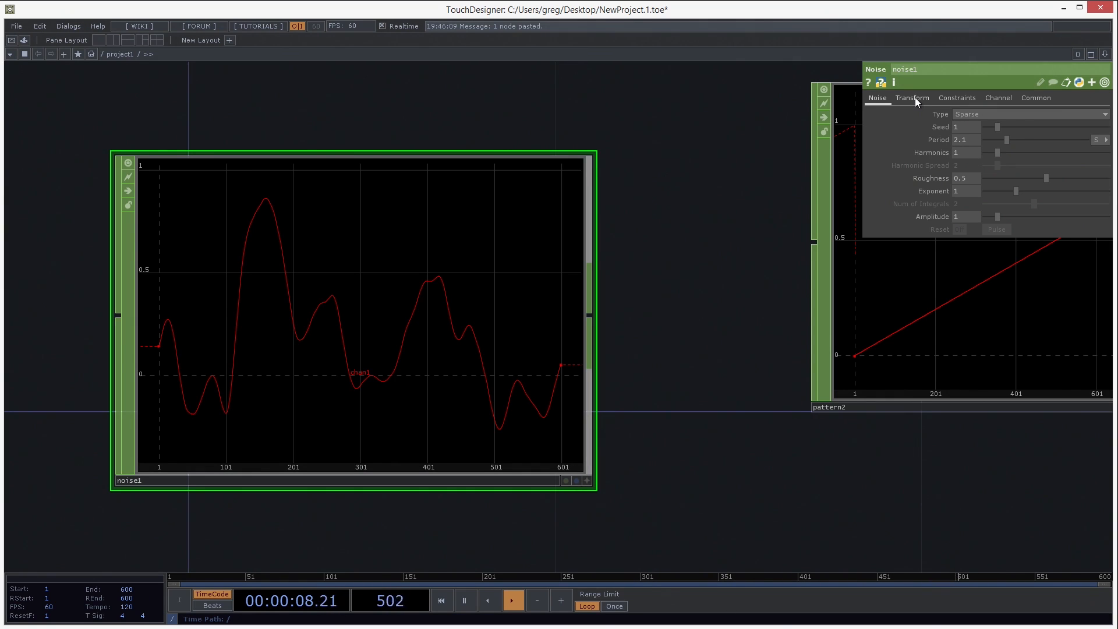
Set noise1's Translate values to 9, 9 and 19 using the value ladder, changing Z first and all three axes together after that.
left_click(912, 98)
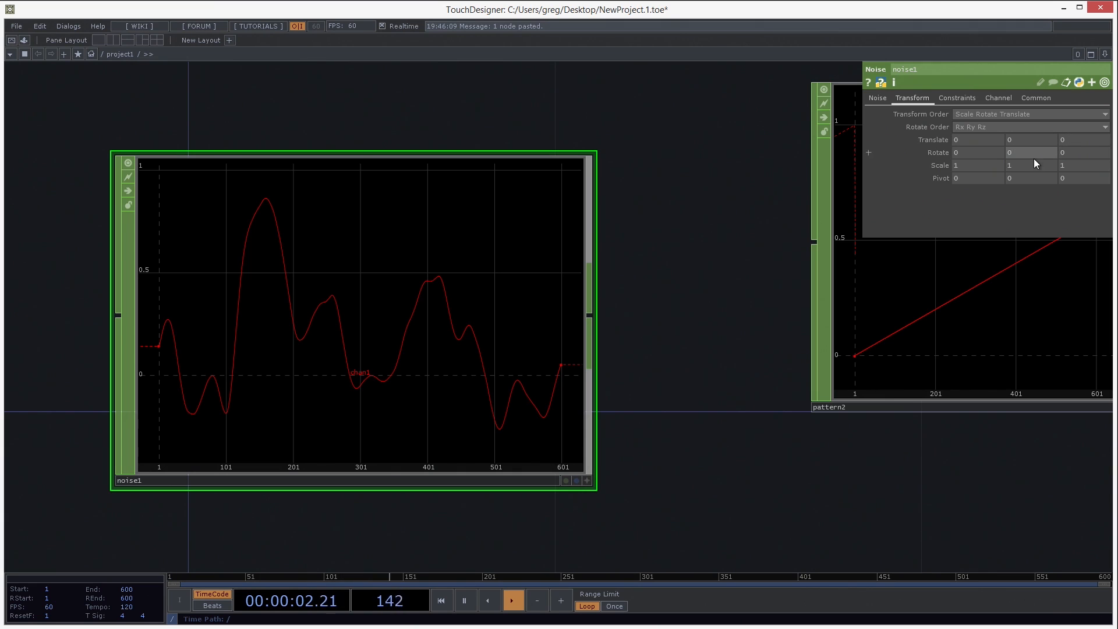
left_click(1070, 141)
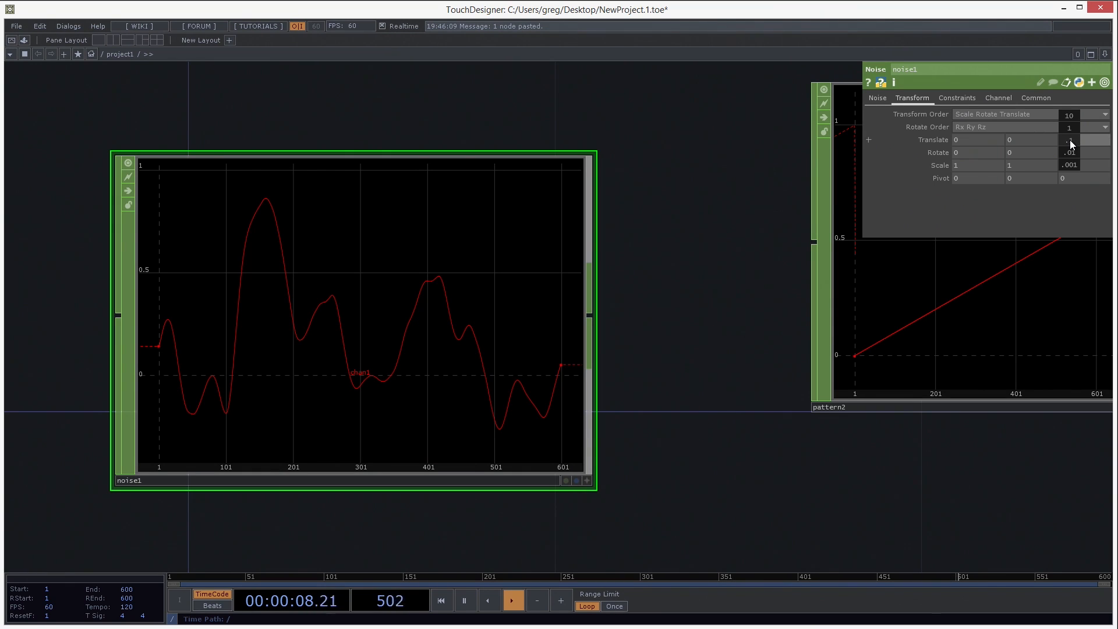
mouse_move(1071, 128)
middle_mouse_down()
mouse_move(1094, 128)
mouse_move(1069, 123)
middle_mouse_up()
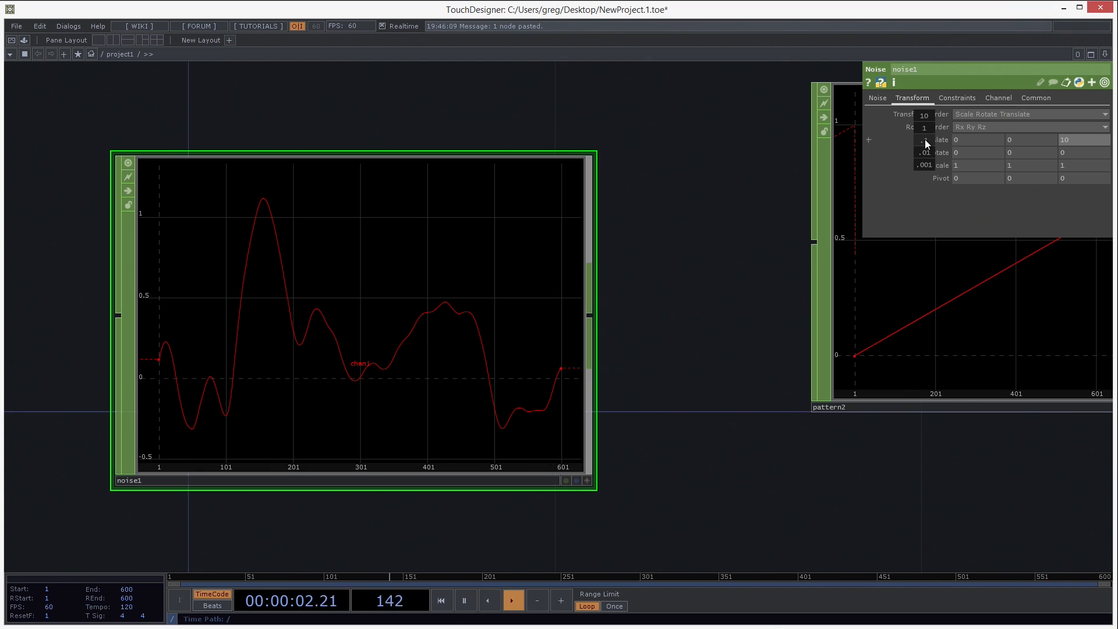
middle_click_drag(927, 126, 927, 127)
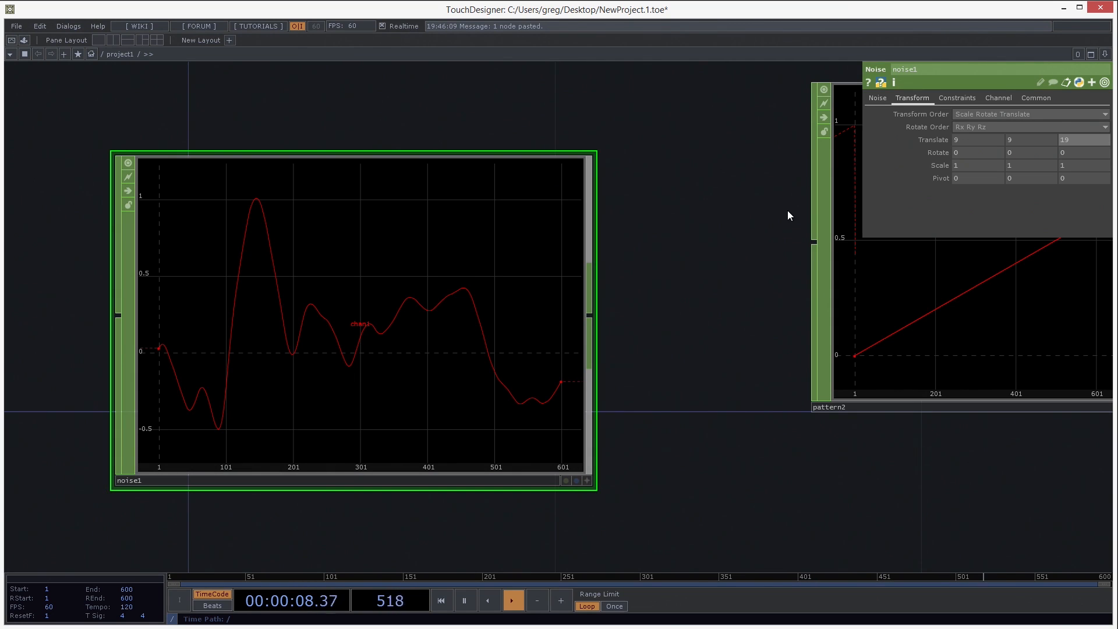
middle_click_drag(921, 152, 970, 142)
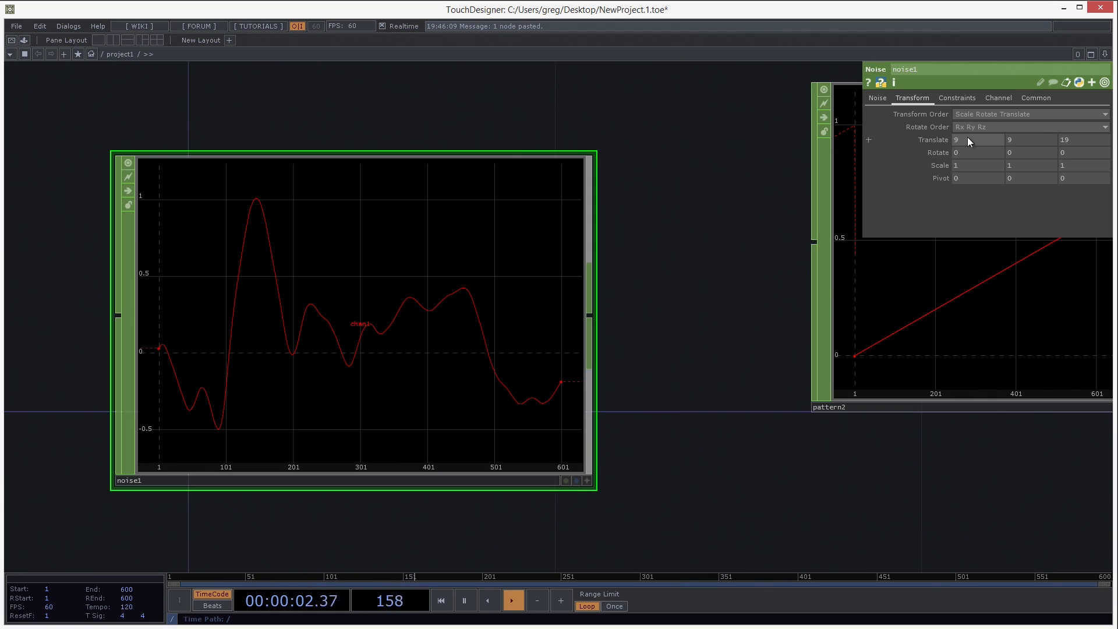
left_click_drag(923, 136, 979, 139)
key("Escape")
Bring the whole network into view and examine the parameters of the geo1 and slider1 components.
scroll(706, 135, "down", 6)
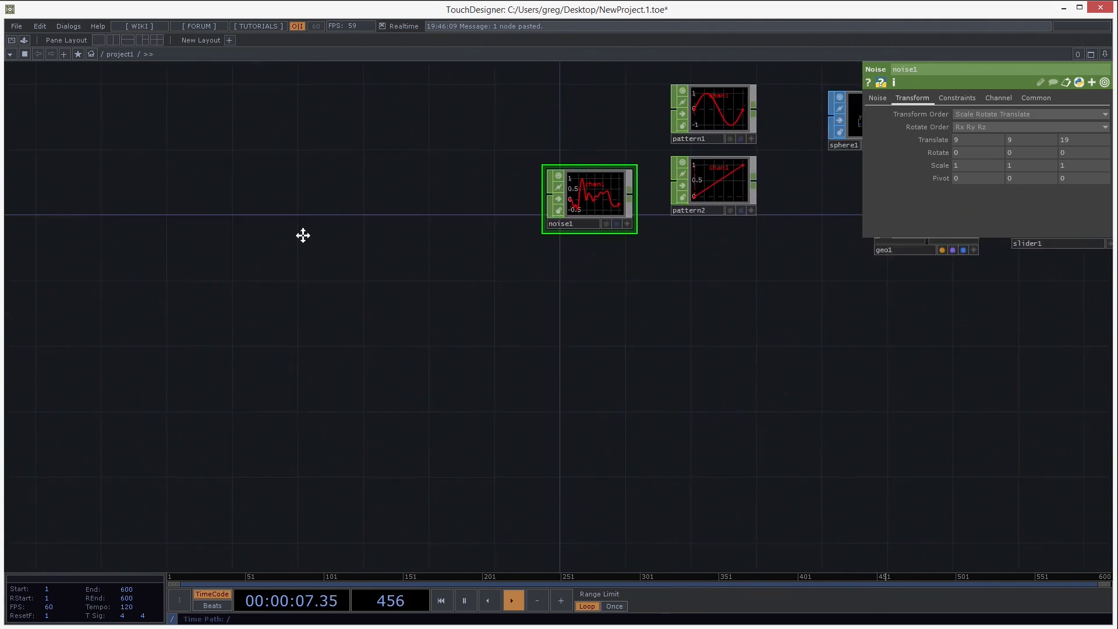
left_click_drag(303, 235, 103, 420)
left_click_drag(824, 392, 704, 363)
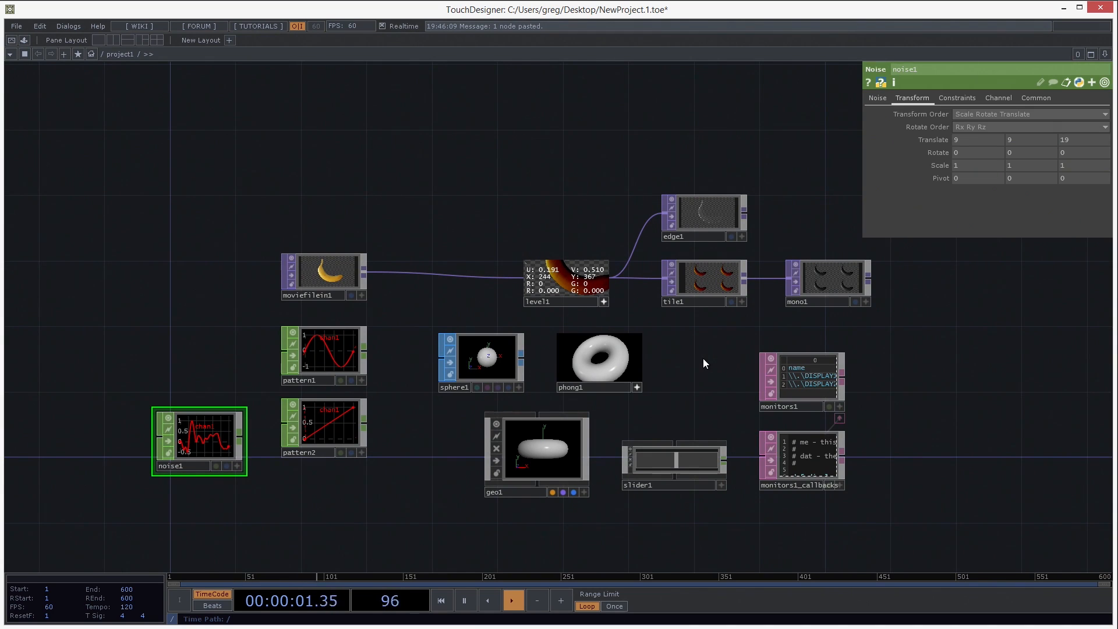
left_click(533, 455)
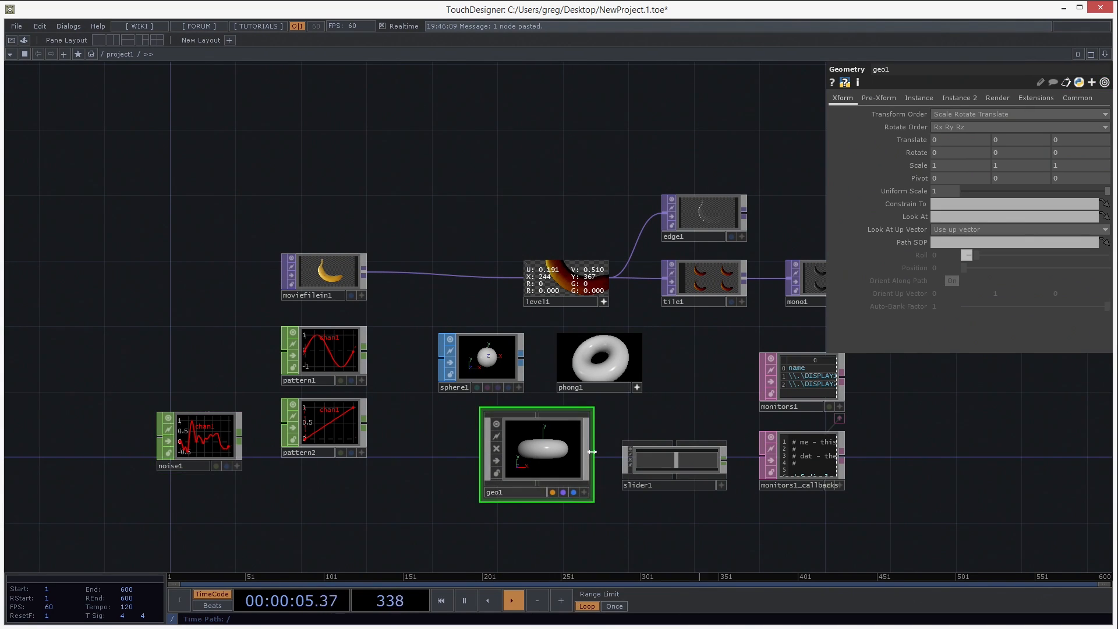
left_click(664, 455)
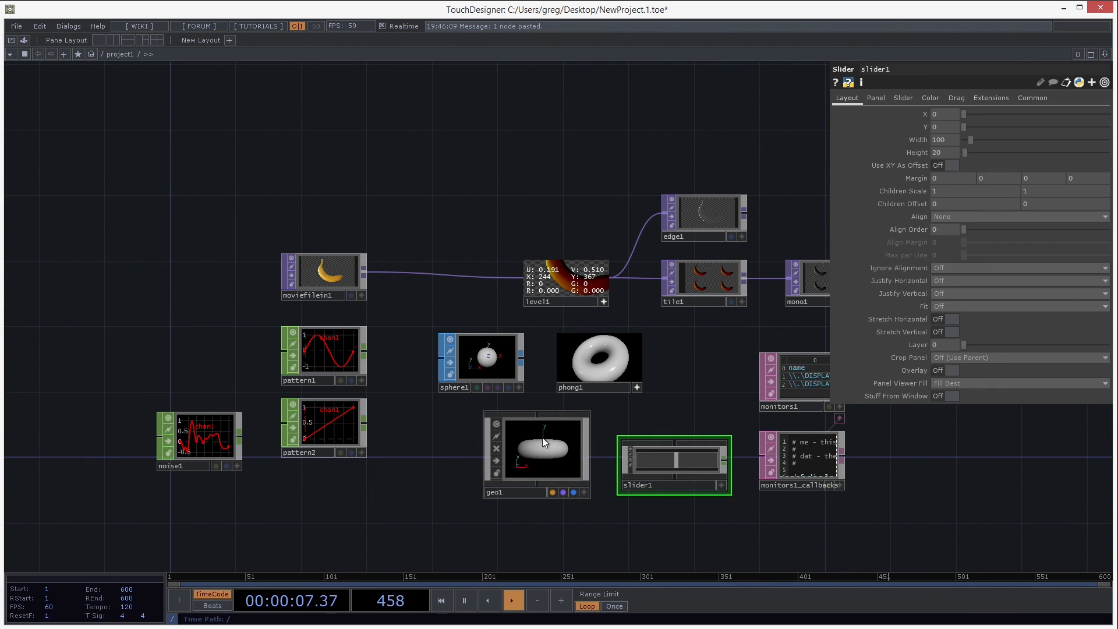
left_click(542, 438)
left_click(668, 456)
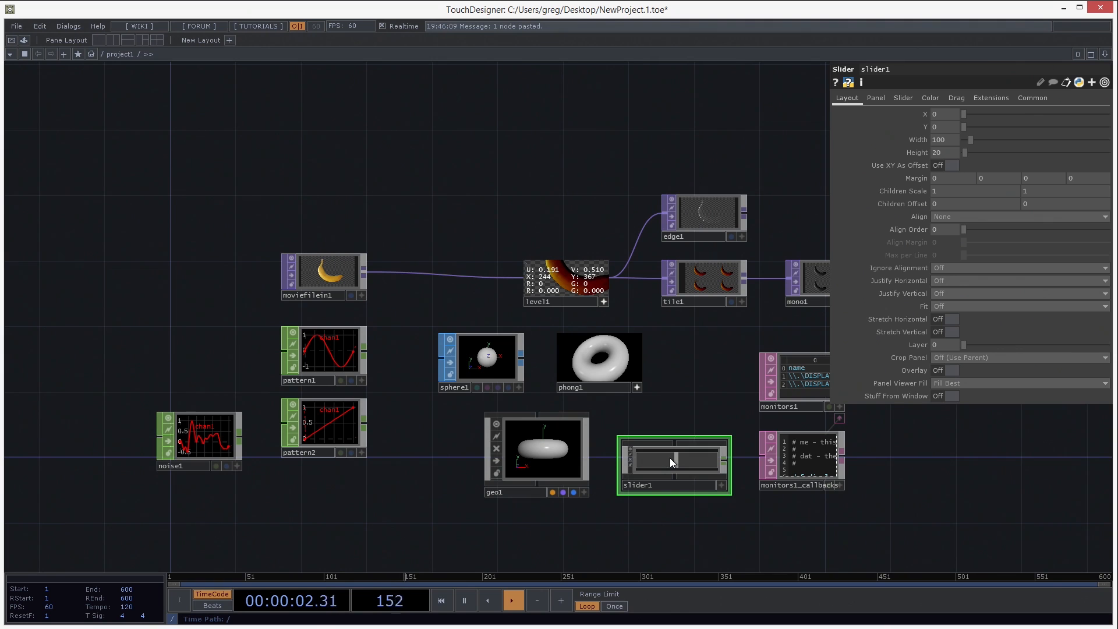
left_click_drag(497, 161, 342, 132)
middle_click_drag(349, 138, 389, 139)
left_click_drag(350, 167, 369, 110)
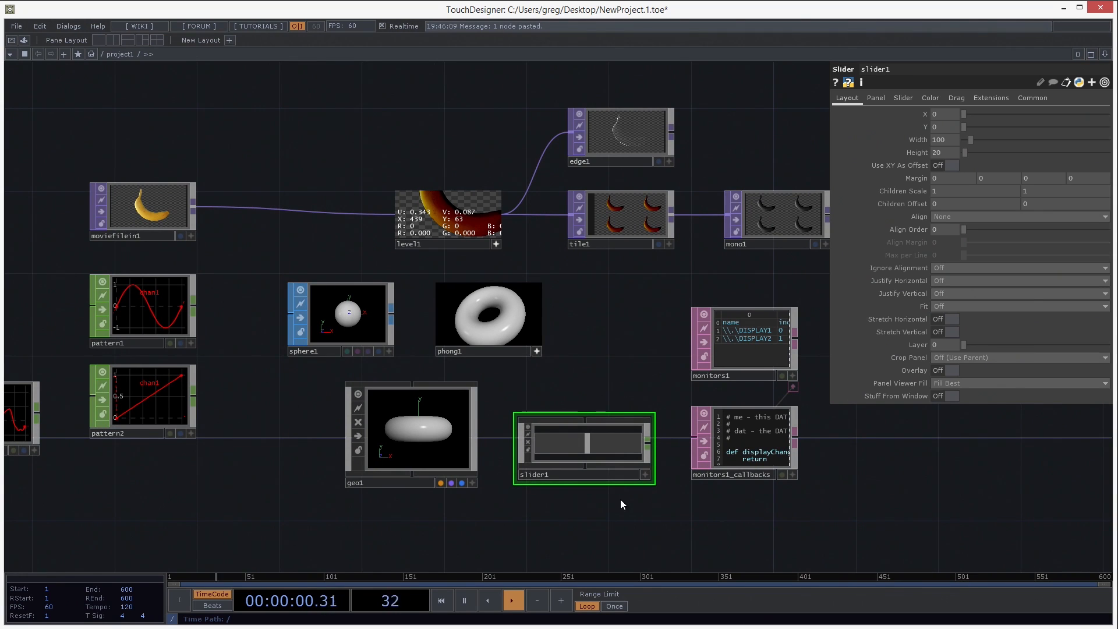
Enter the slider1 component and return to project1, twice, to examine its internal network.
double_click(599, 449)
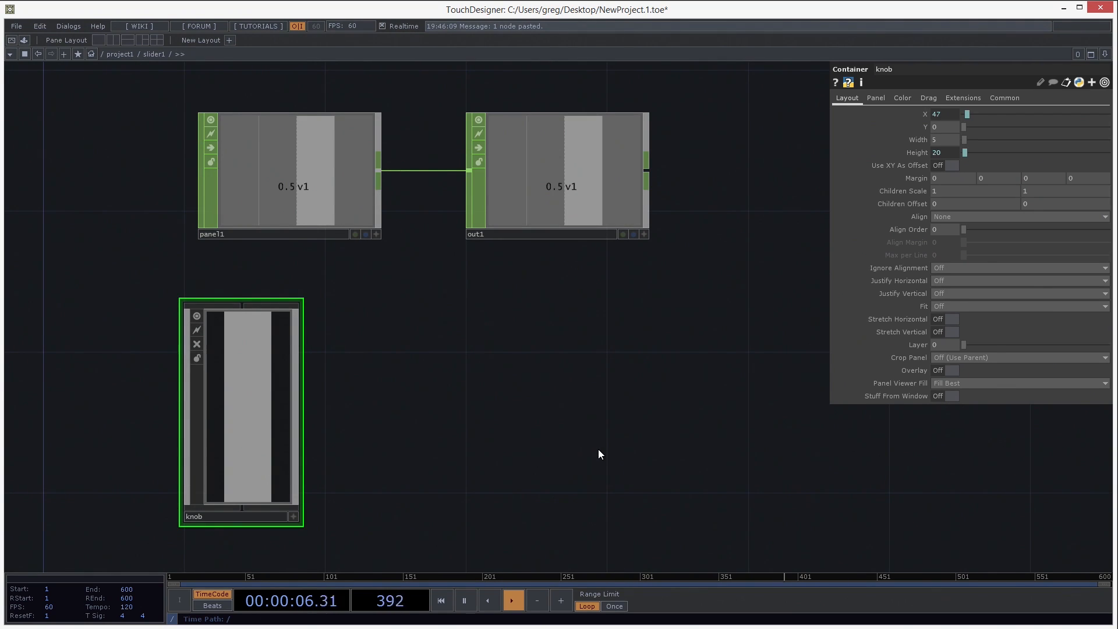
key("u")
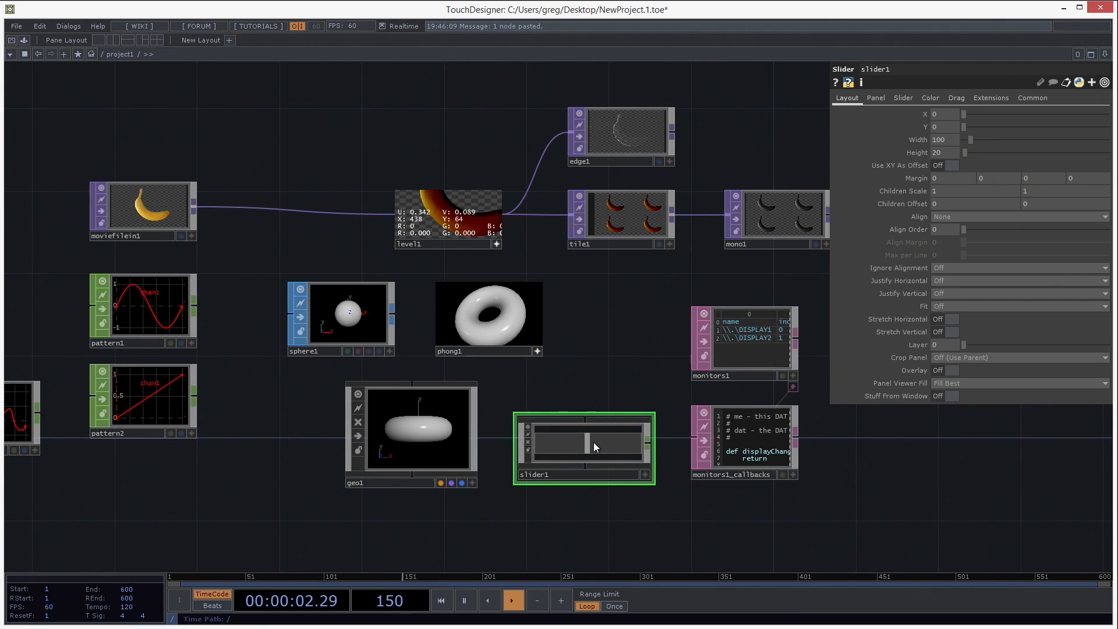
key("i")
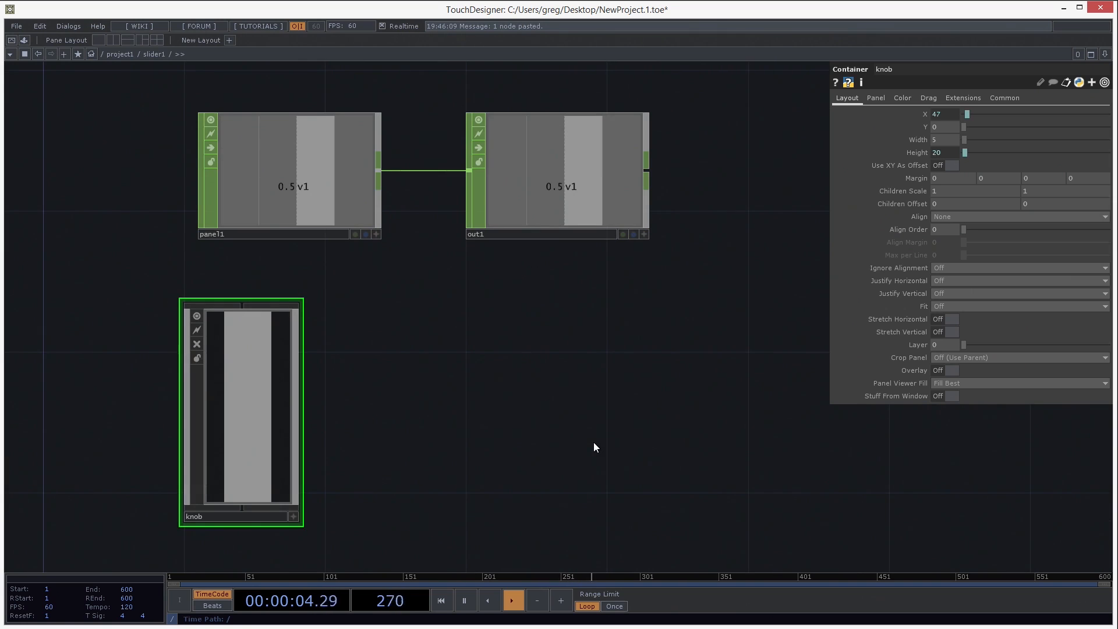
key("u")
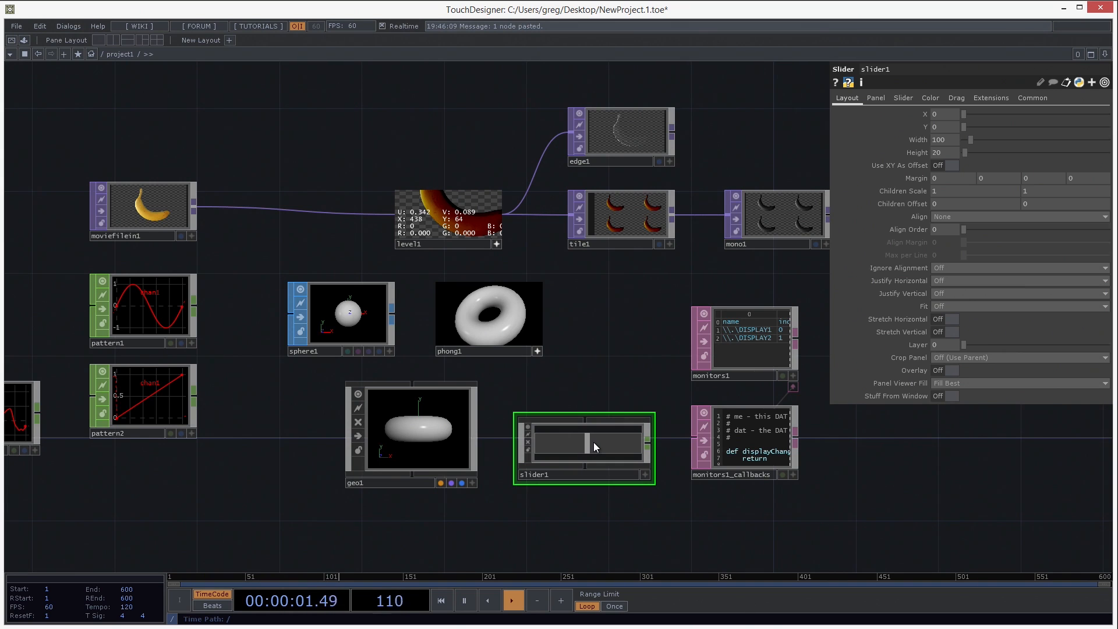
Zoom into slider1 until its internal network opens, and zoom back out to the full project1 network.
scroll(604, 457, "up", 1)
scroll(603, 457, "up", 2)
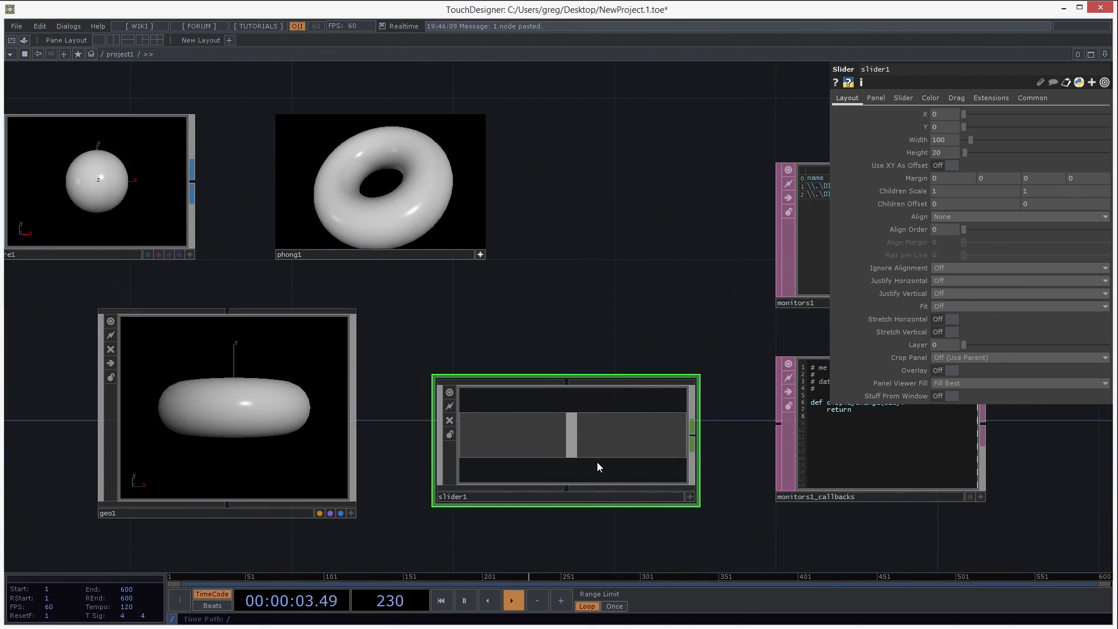
scroll(595, 462, "up", 5)
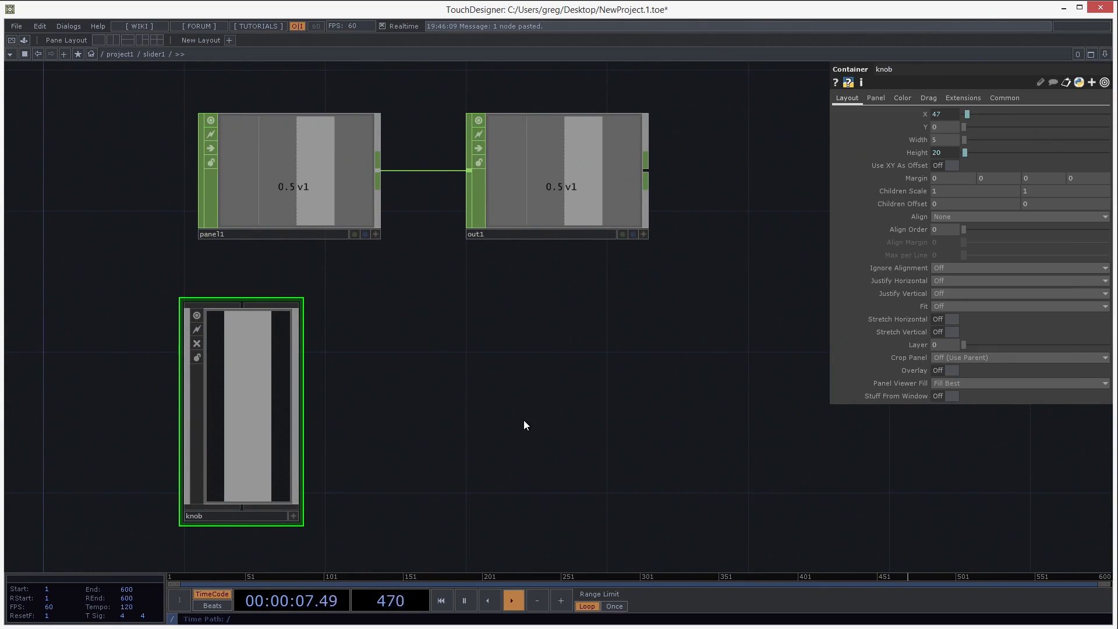
scroll(523, 420, "down", 3)
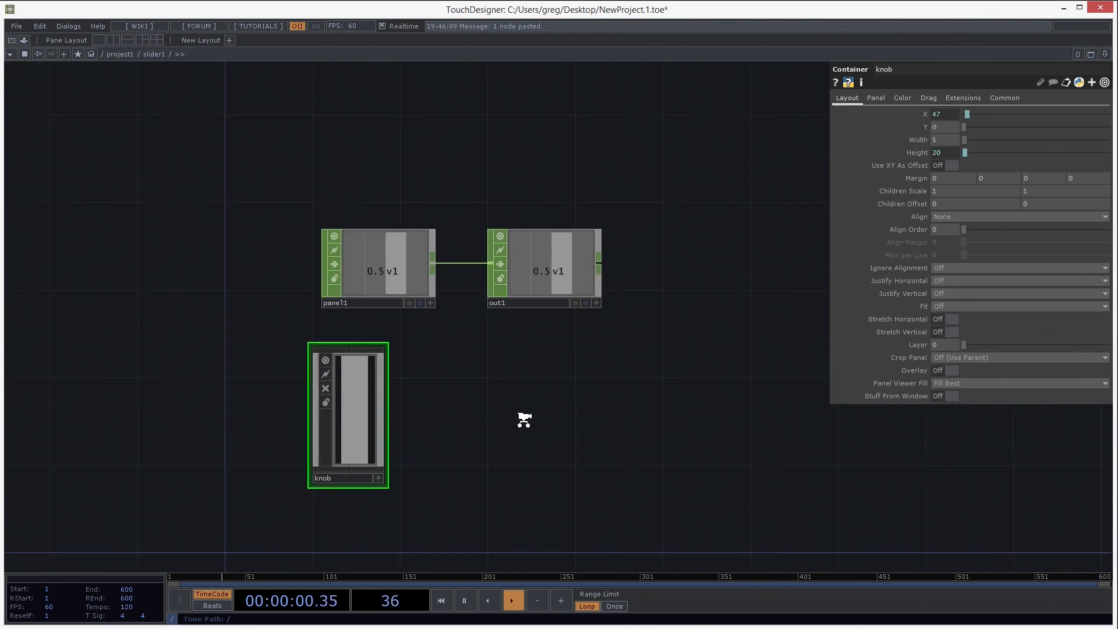
scroll(458, 314, "up", 3)
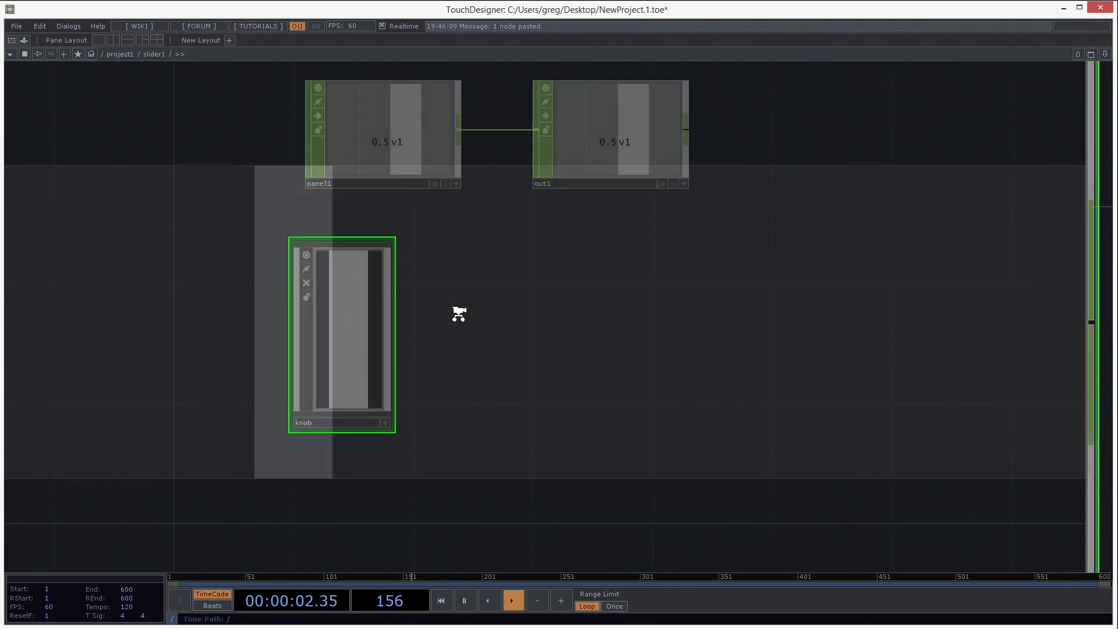
scroll(459, 313, "down", 5)
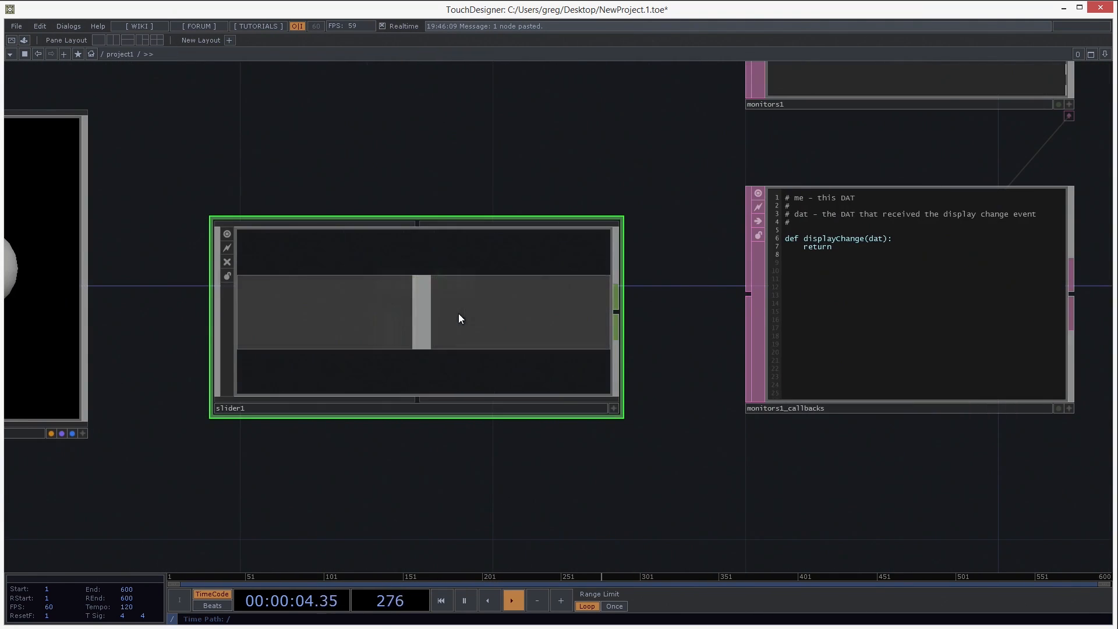
left_click_drag(456, 230, 603, 308)
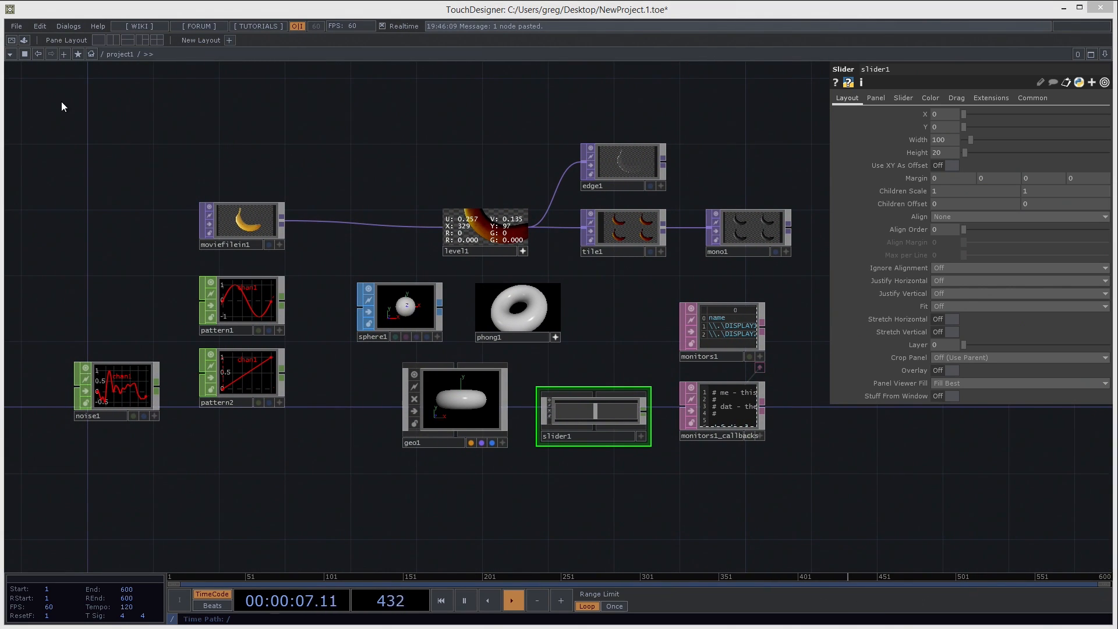
Create a project folder named Lerning on the Desktop with the Rename File option enabled, and save Lerning.toe in it.
left_click(16, 26)
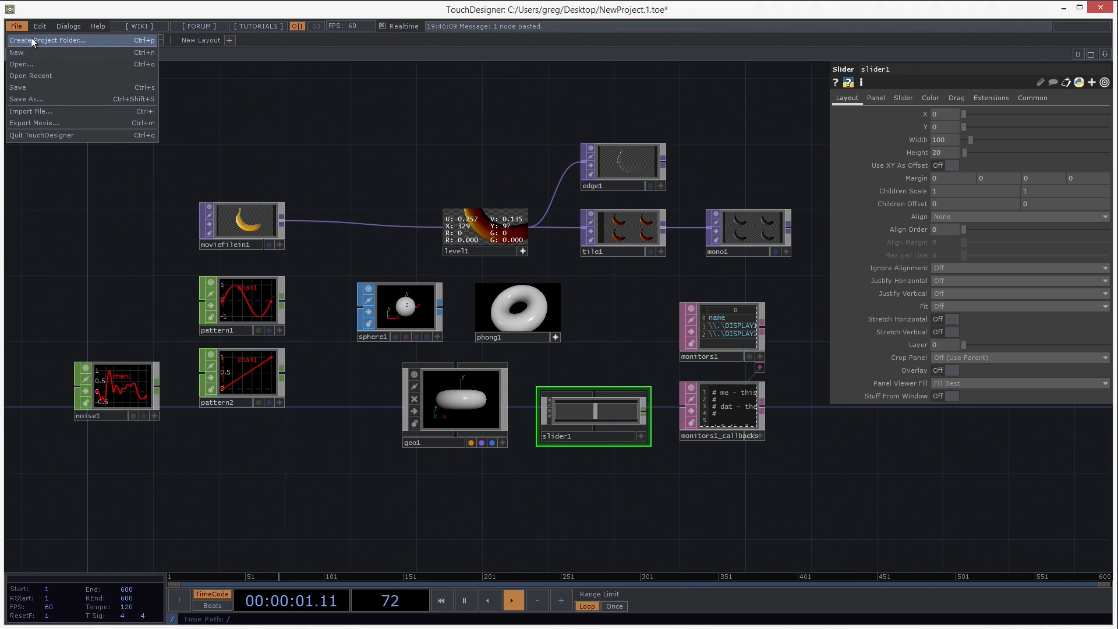
left_click(31, 40)
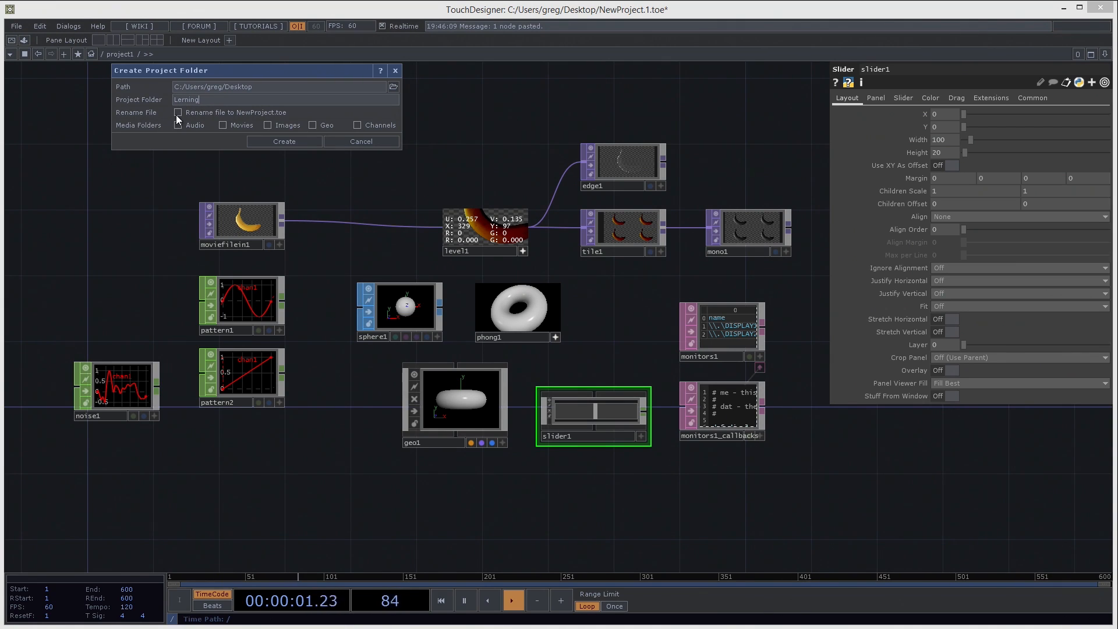
left_click(178, 112)
left_click(302, 142)
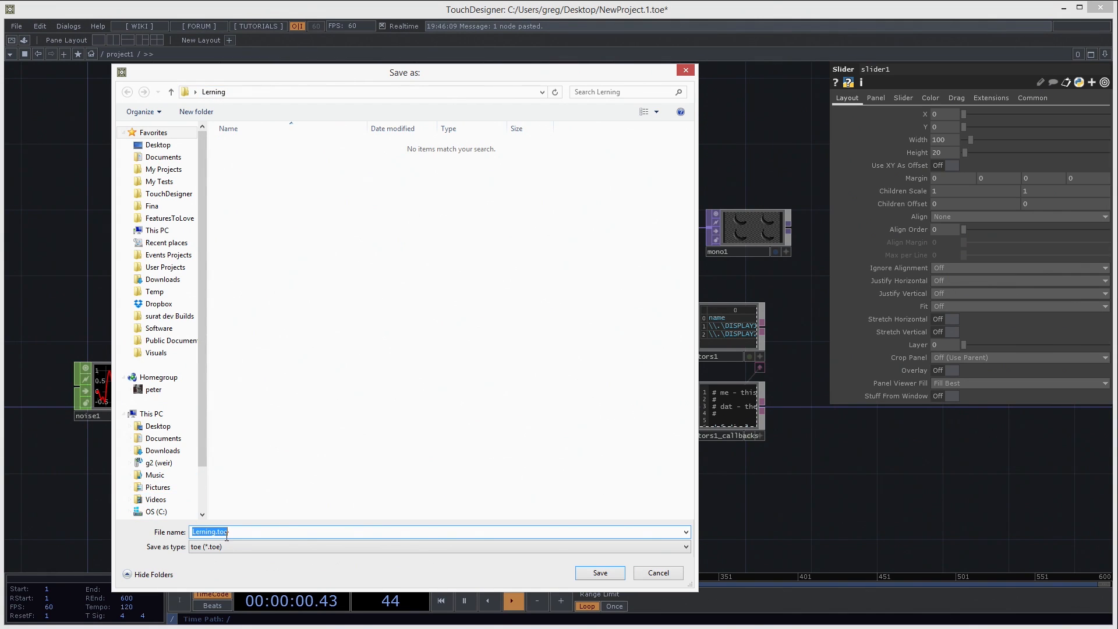
left_click(609, 572)
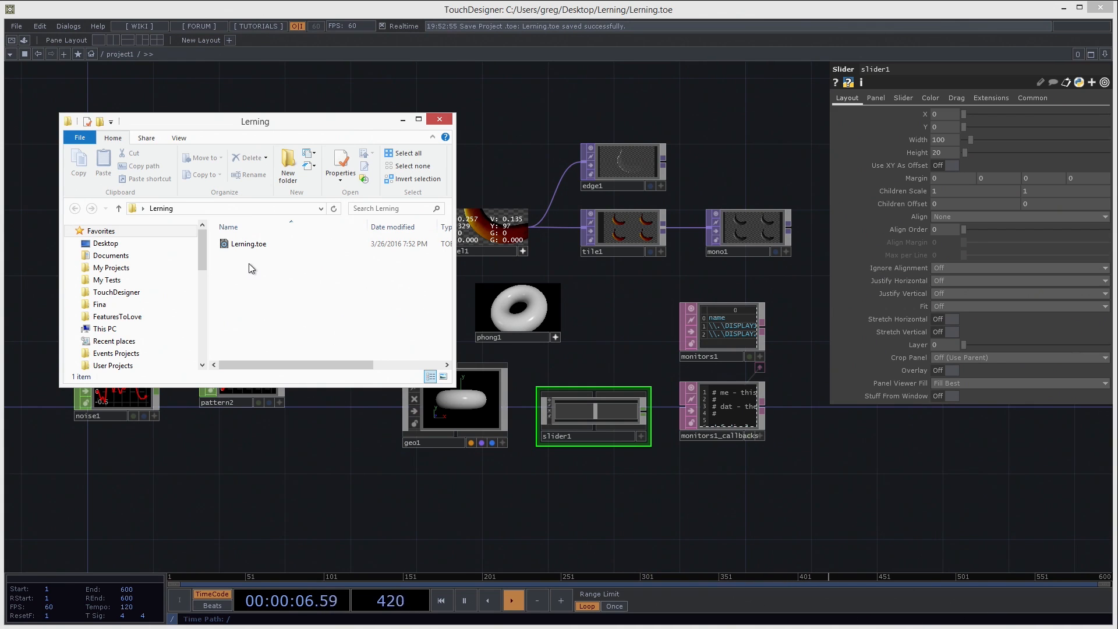
Close the Lerning folder window after checking the project file, and save the project again.
left_click(243, 245)
left_click(438, 121)
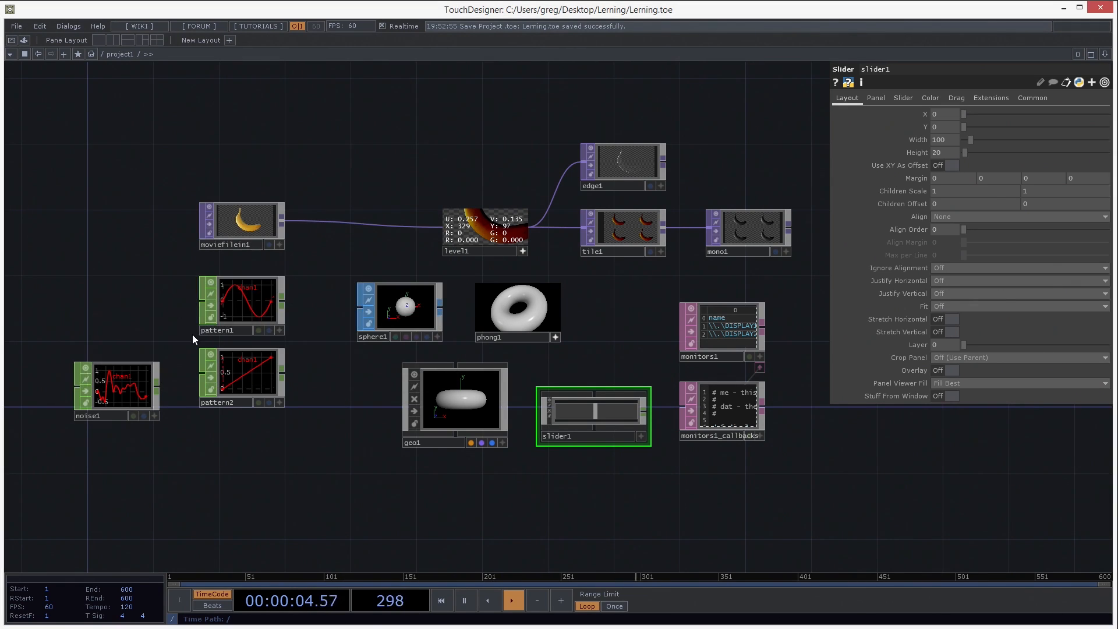
left_click(16, 26)
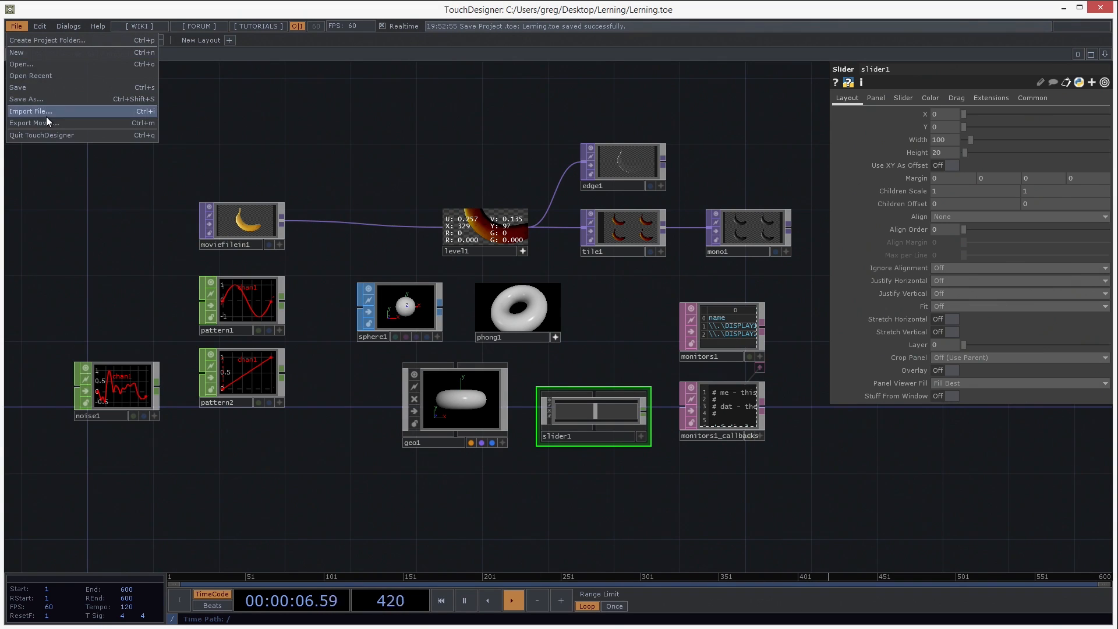
left_click(37, 87)
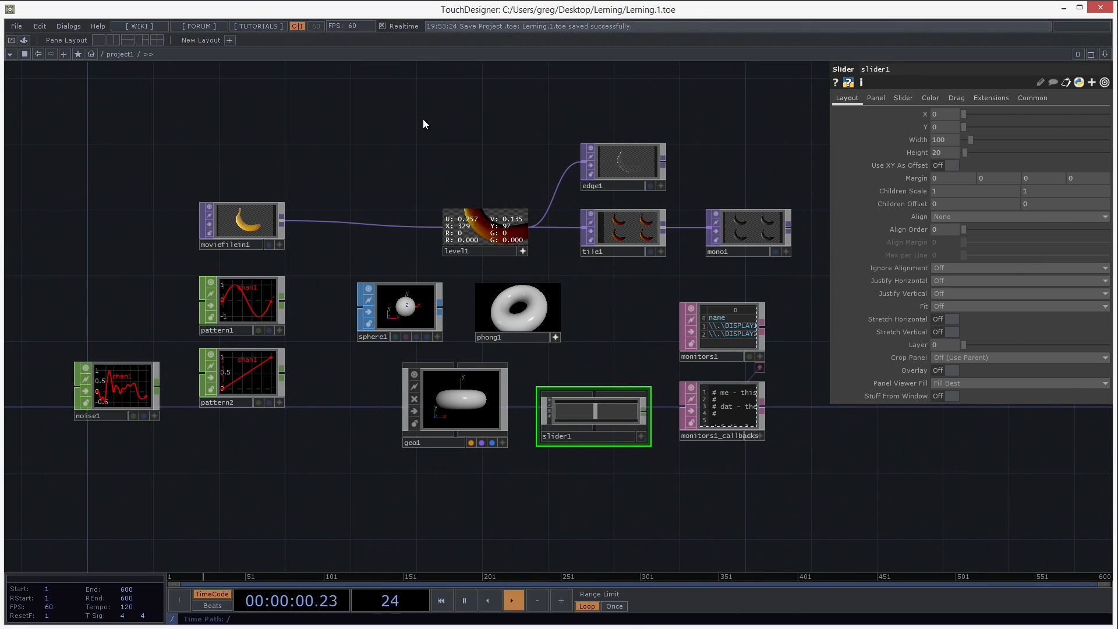
Add a Base component in the empty space above the level1 operator in project1 and enter its network.
left_click(15, 26)
left_click_drag(299, 512, 282, 456)
left_click_drag(379, 157, 356, 312)
key("Tab")
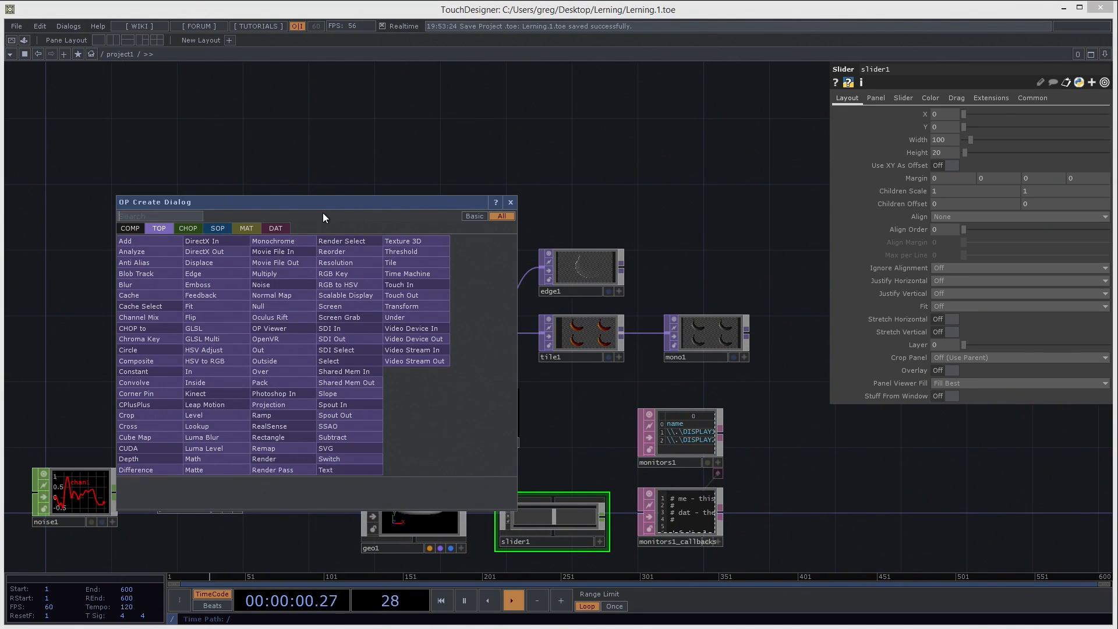
left_click(129, 227)
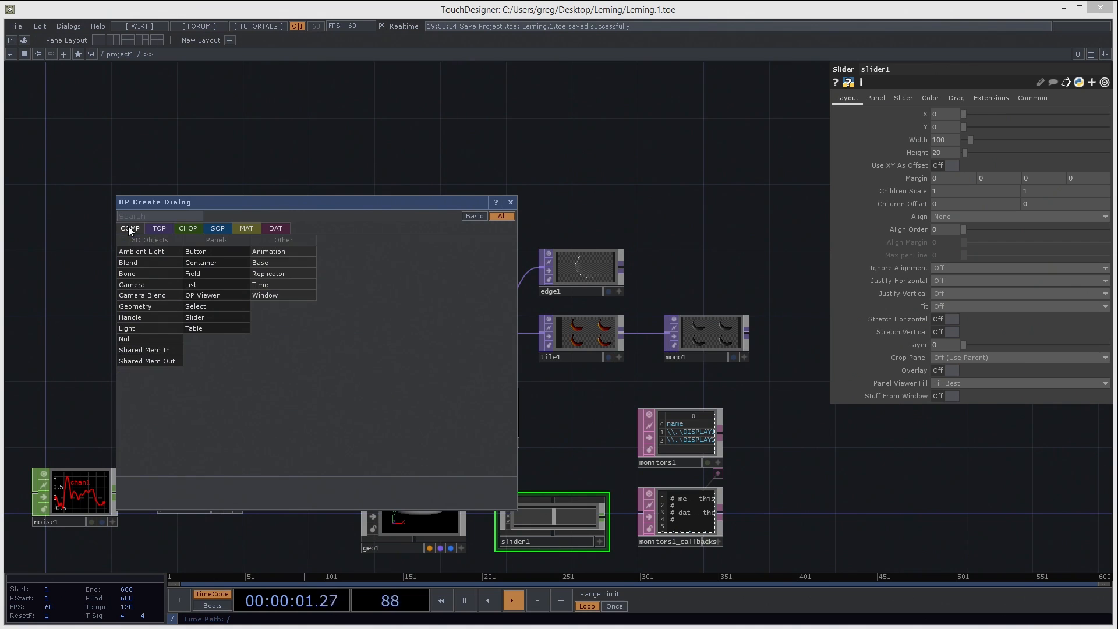
left_click(275, 263)
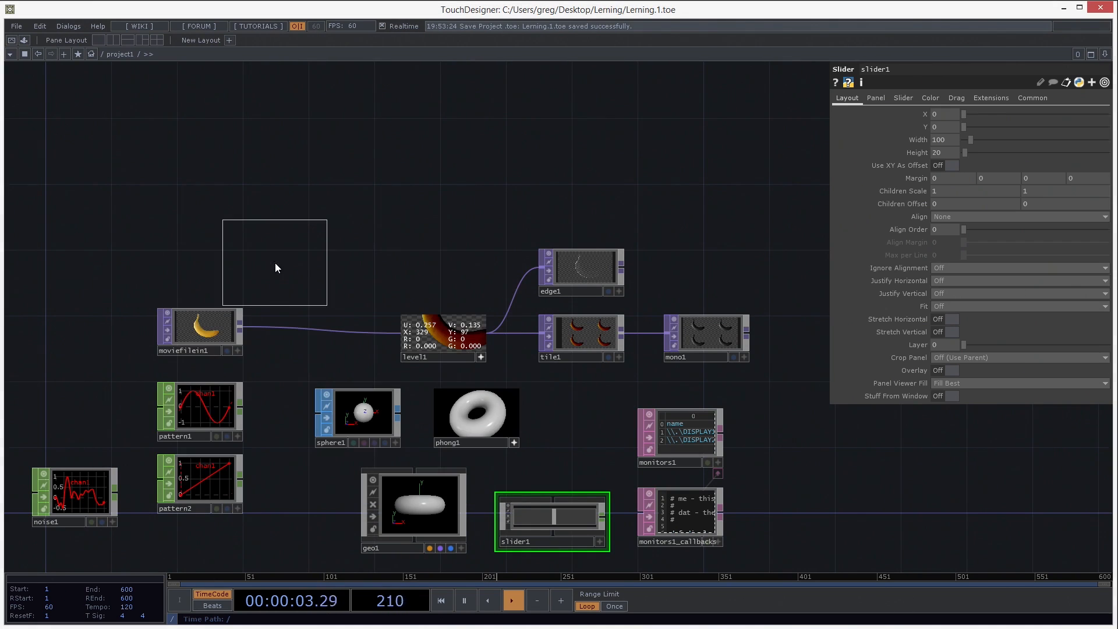
left_click(385, 212)
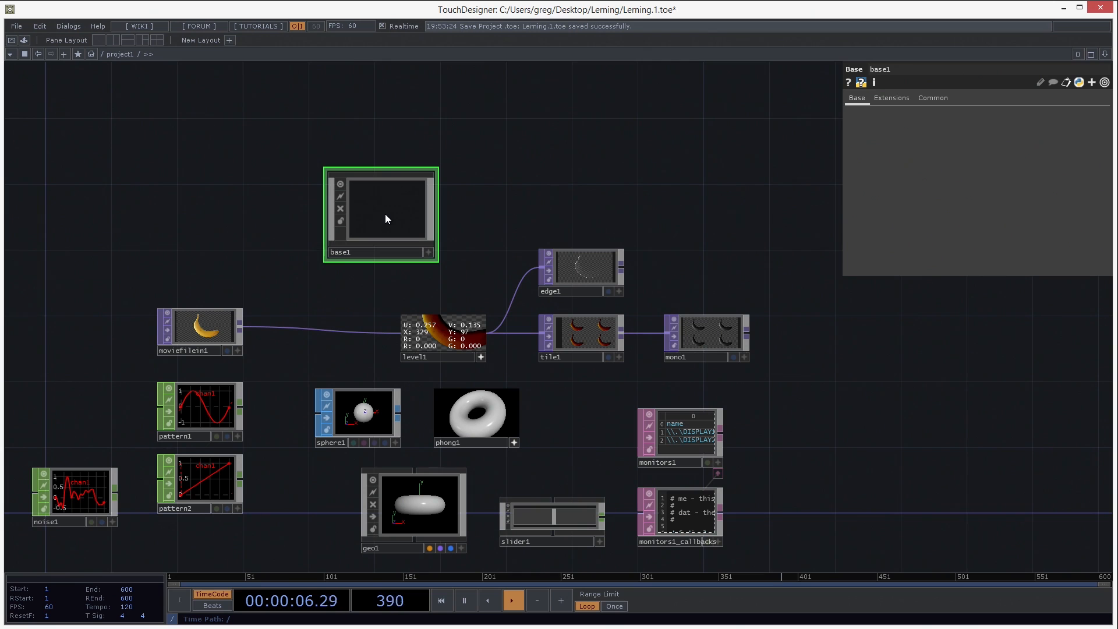
key("i")
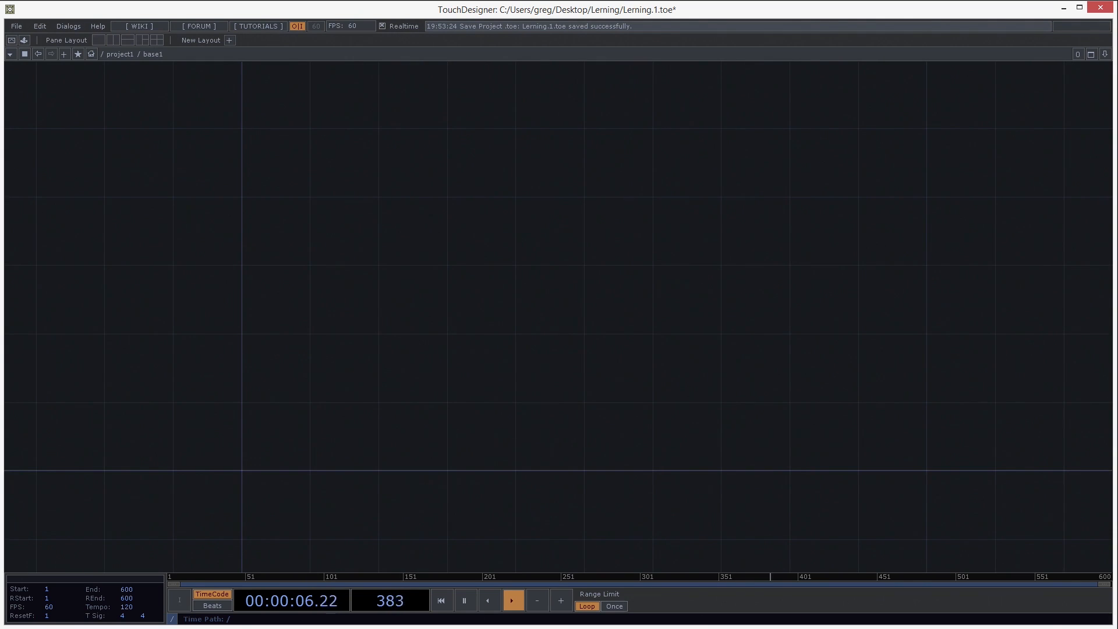
Open the file explorer, bring all six movie files from the Misc folder into the base1 network, and close the folder window.
left_click(72, 26)
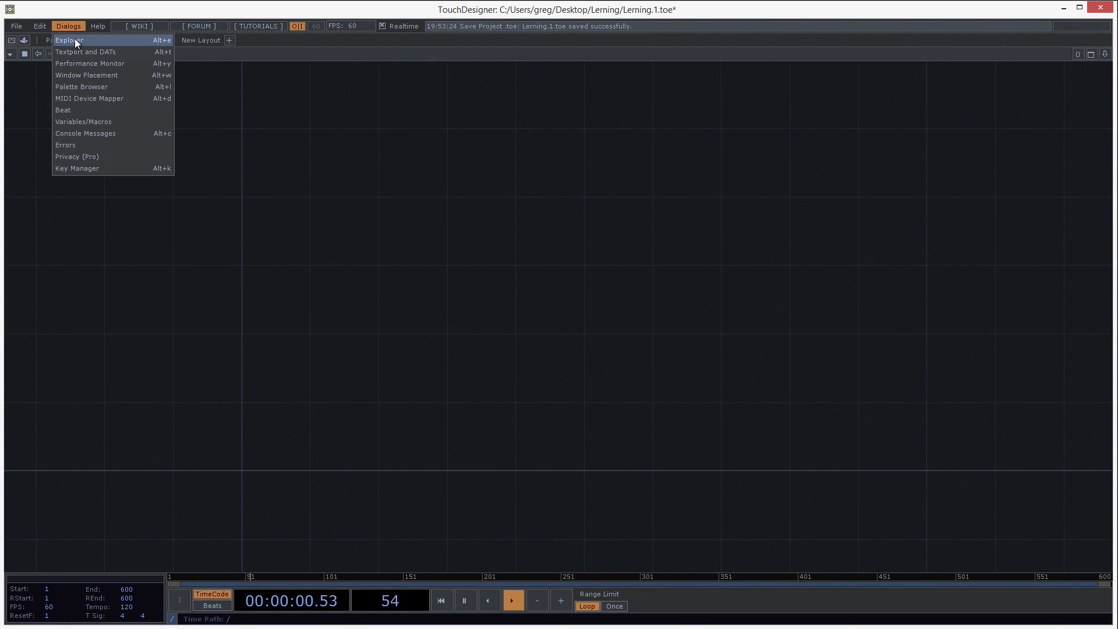
left_click(75, 40)
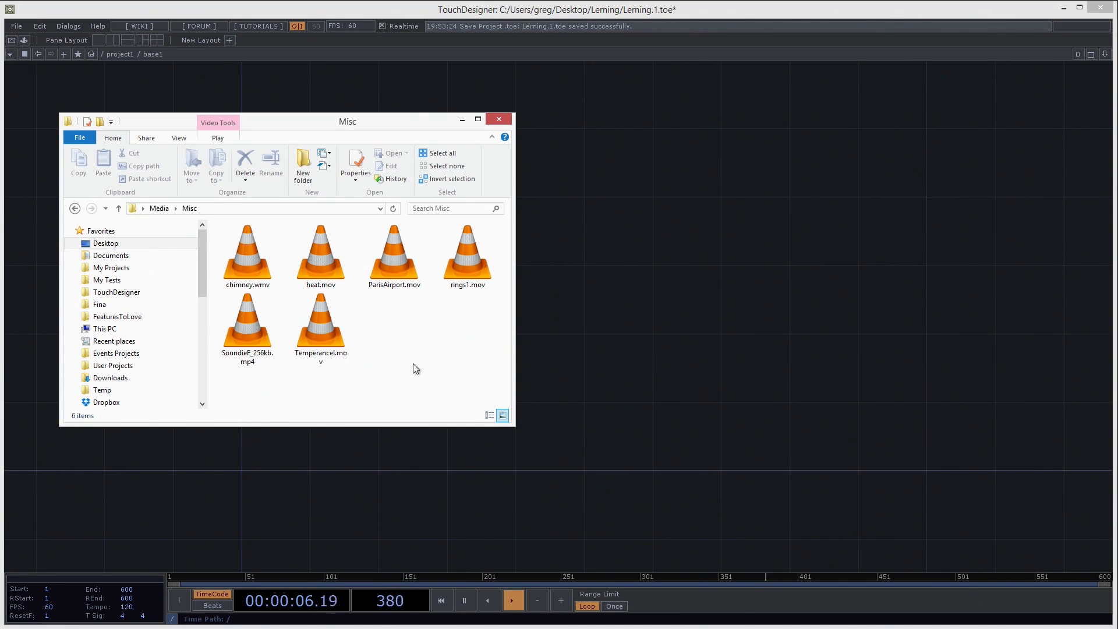
right_click_drag(457, 362, 237, 263)
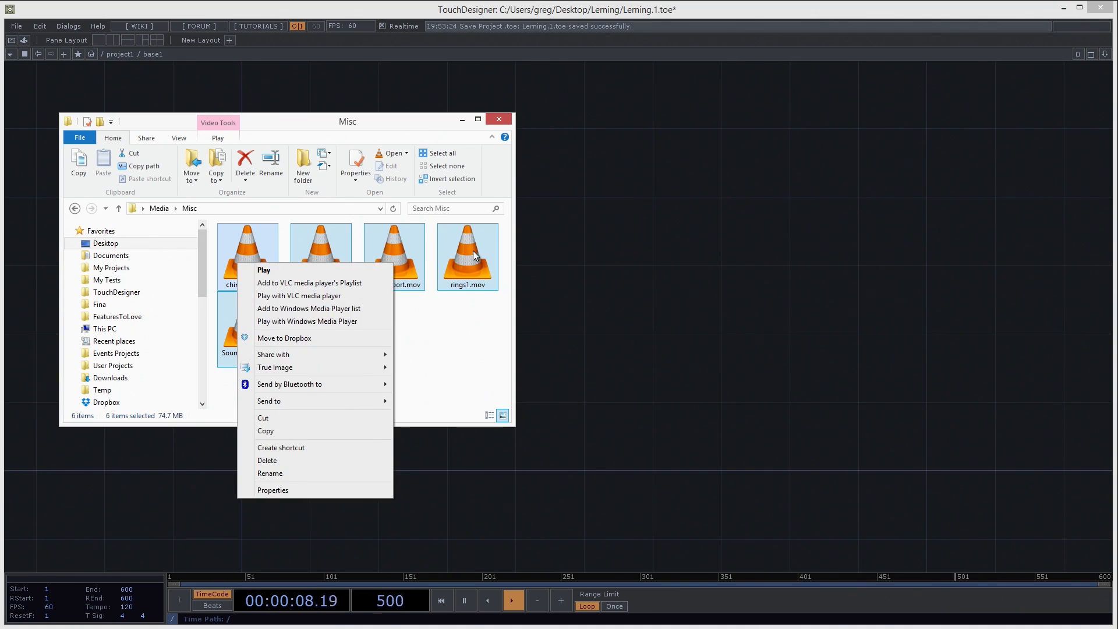
left_click_drag(421, 253, 540, 267)
left_click_drag(631, 200, 632, 201)
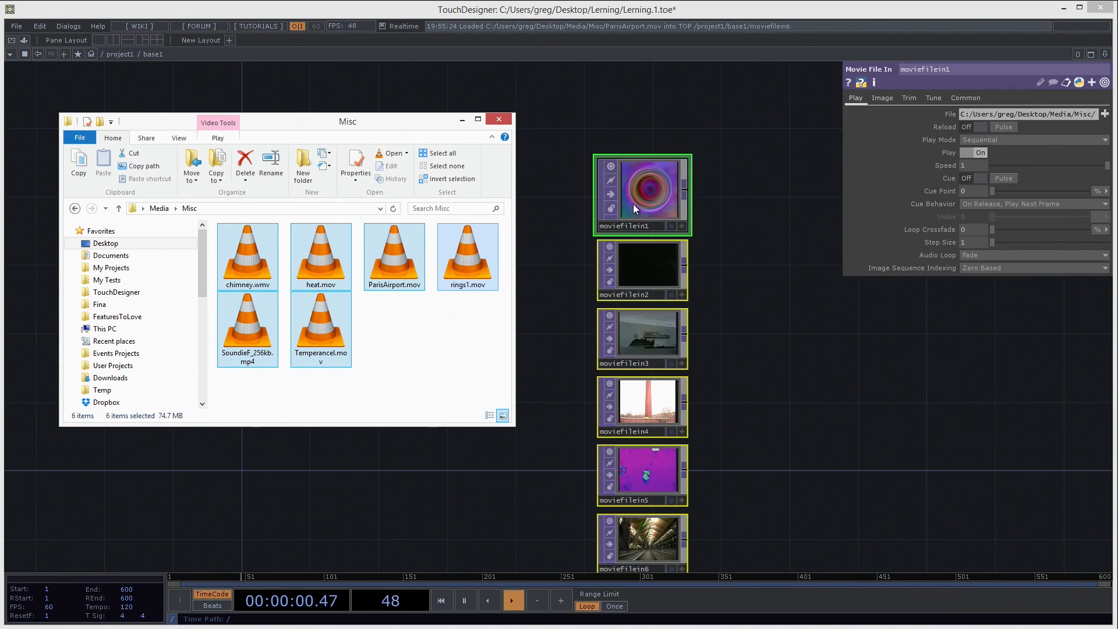
left_click(499, 119)
left_click_drag(741, 338, 459, 322)
left_click(477, 228)
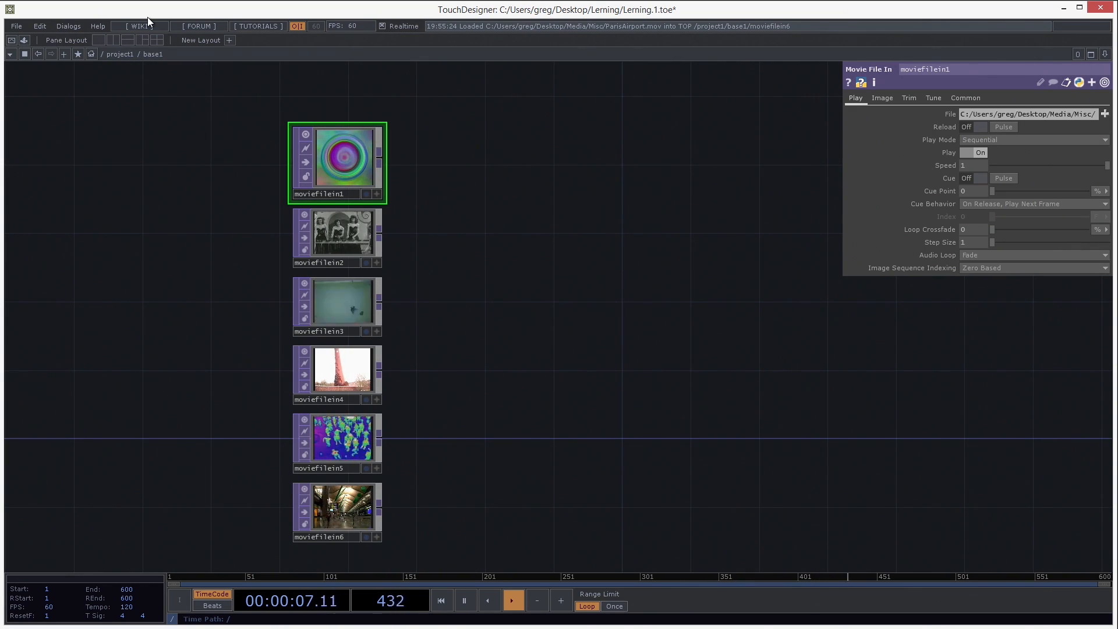
Uncover the desktop, bring Paris Airport.mov into the network beside moviefilein1, and restore the window's position.
left_click_drag(99, 15, 310, 15)
left_click_drag(22, 288, 704, 170)
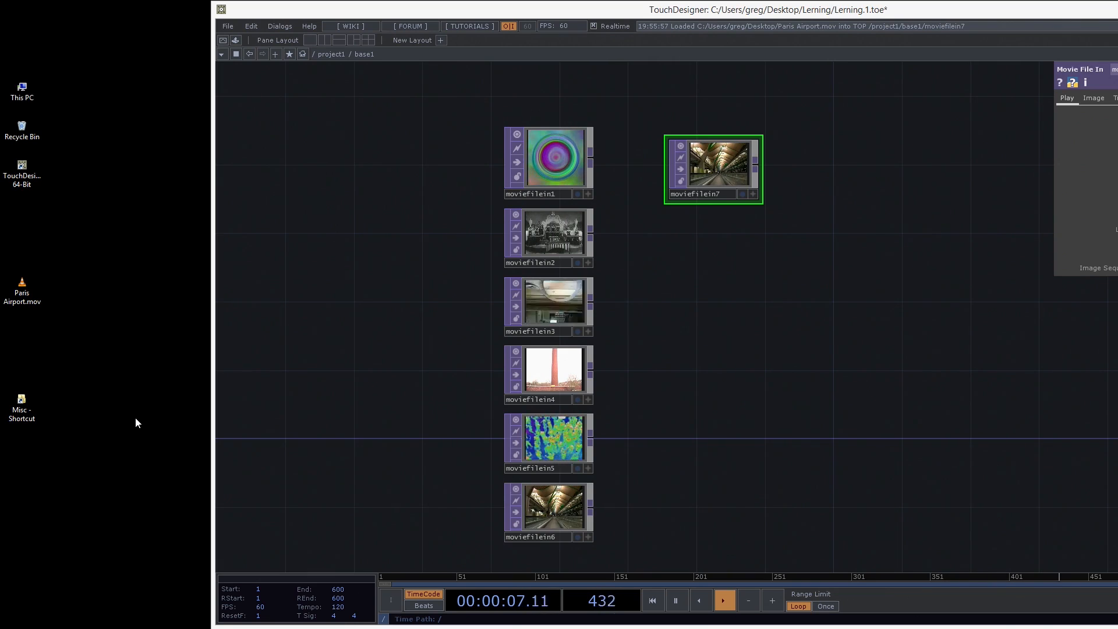
left_click_drag(784, 14, 574, 16)
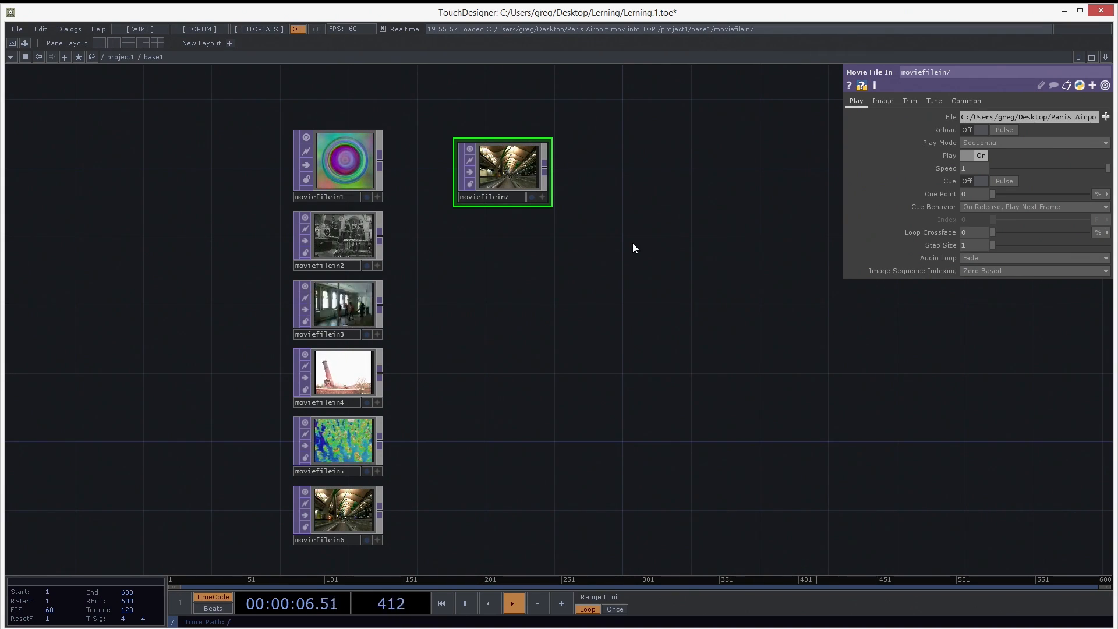
Add a Movie File In TOP beside moviefilein7.
key("Tab")
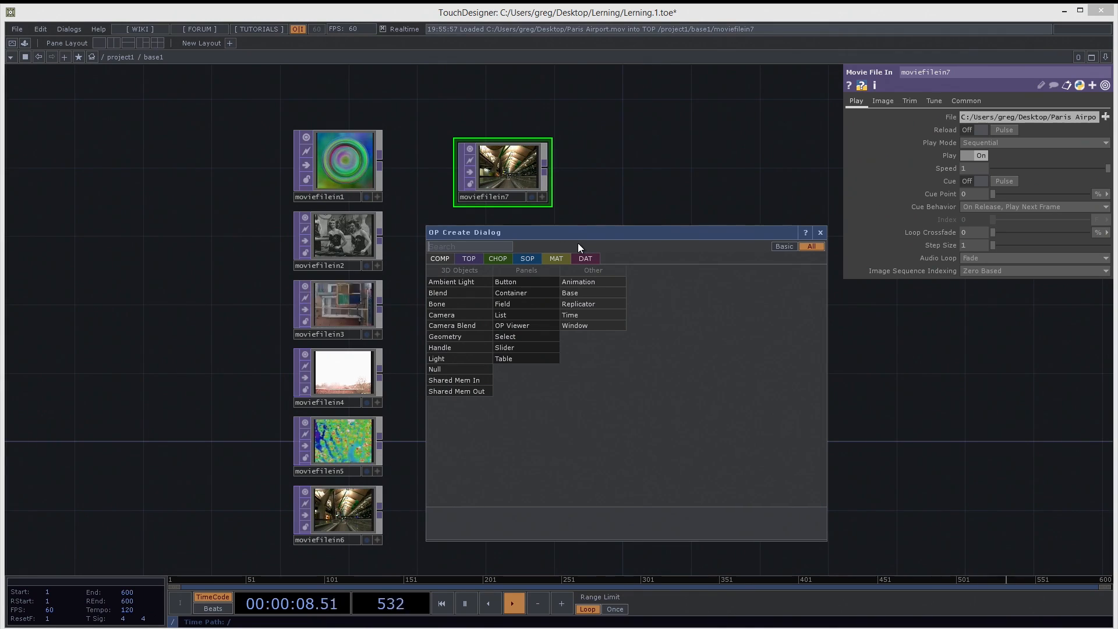
left_click(469, 258)
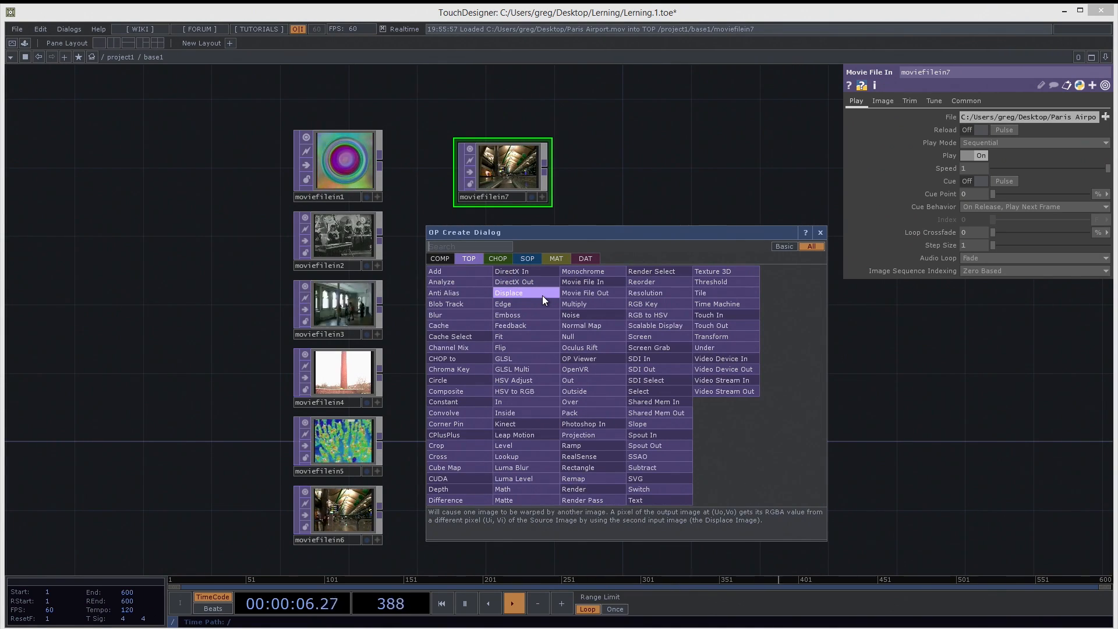
left_click(574, 282)
left_click(625, 169)
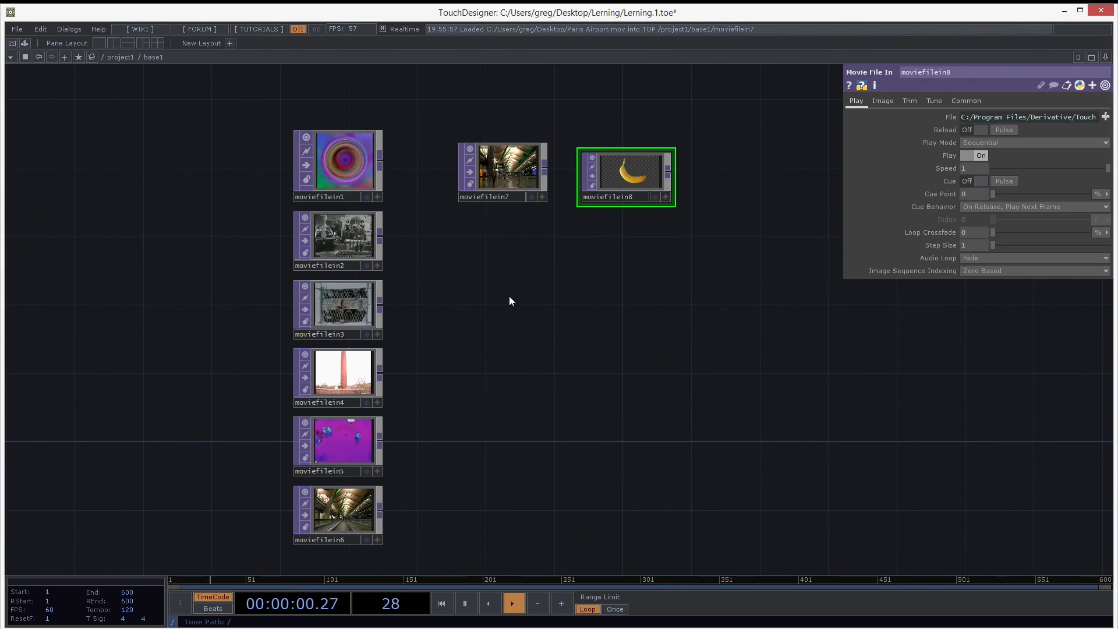
Add an Audio File In CHOP below moviefilein8 and a File In CHOP beneath it.
key("Tab")
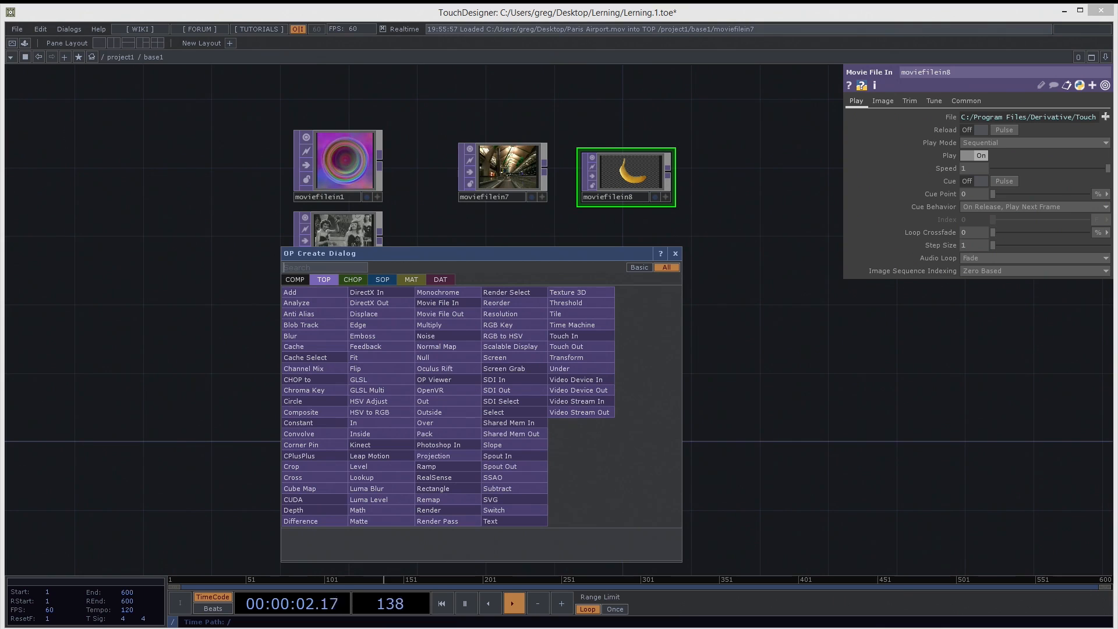
left_click(355, 281)
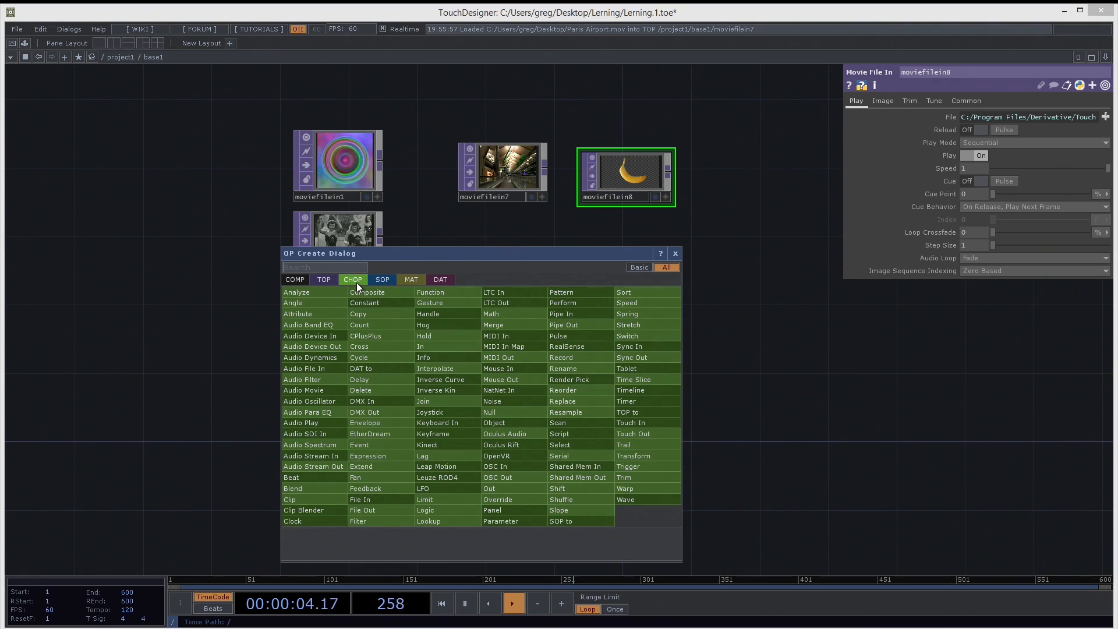
left_click(331, 368)
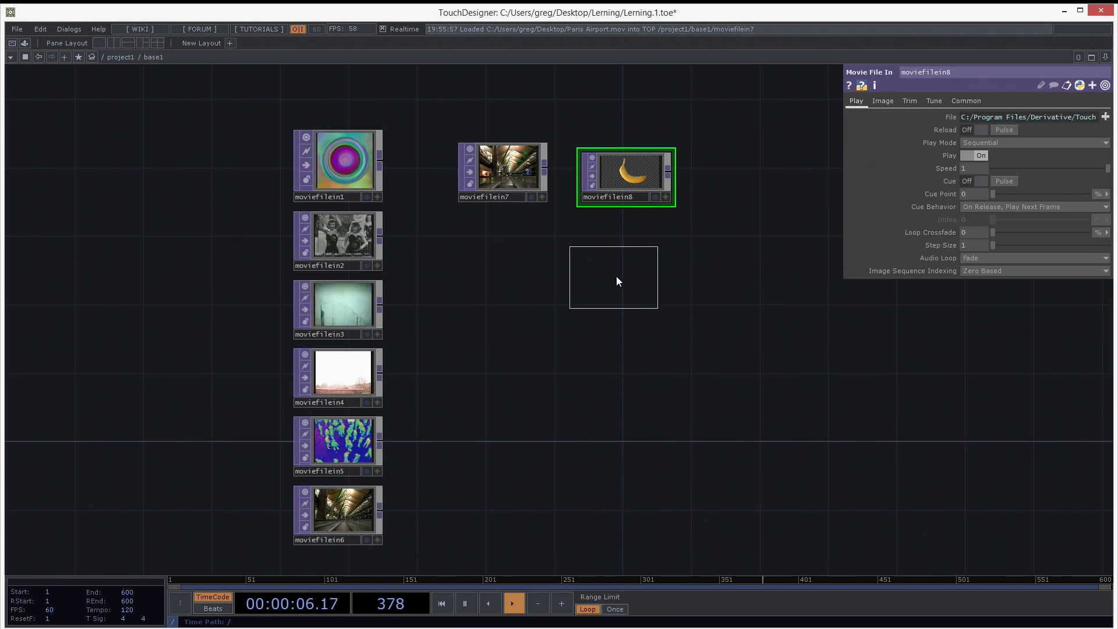
left_click(631, 259)
key("Tab")
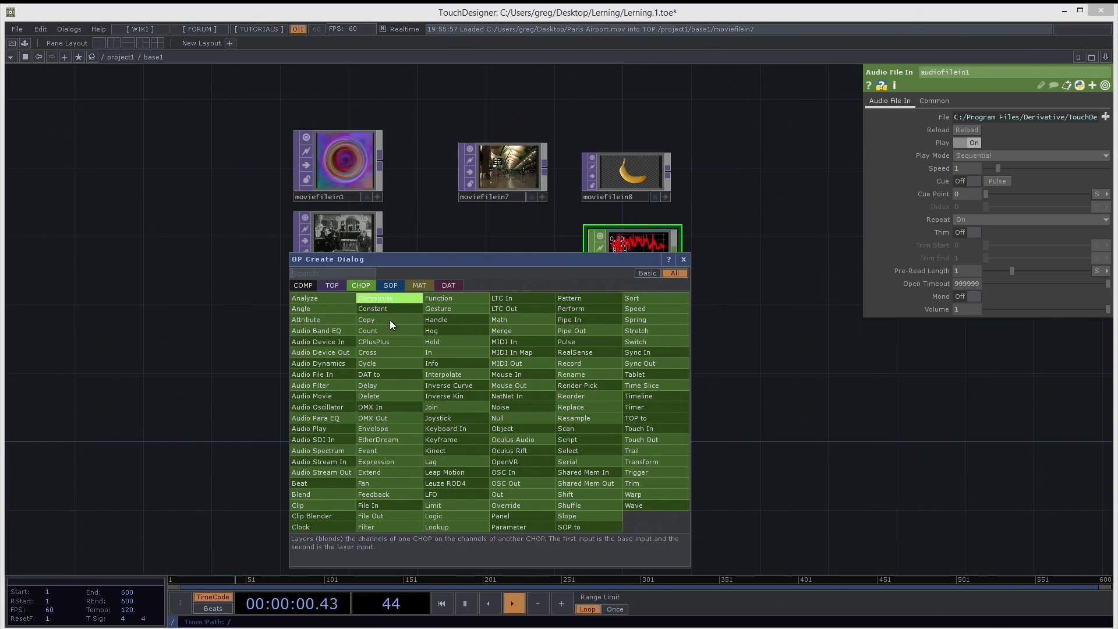
left_click(407, 502)
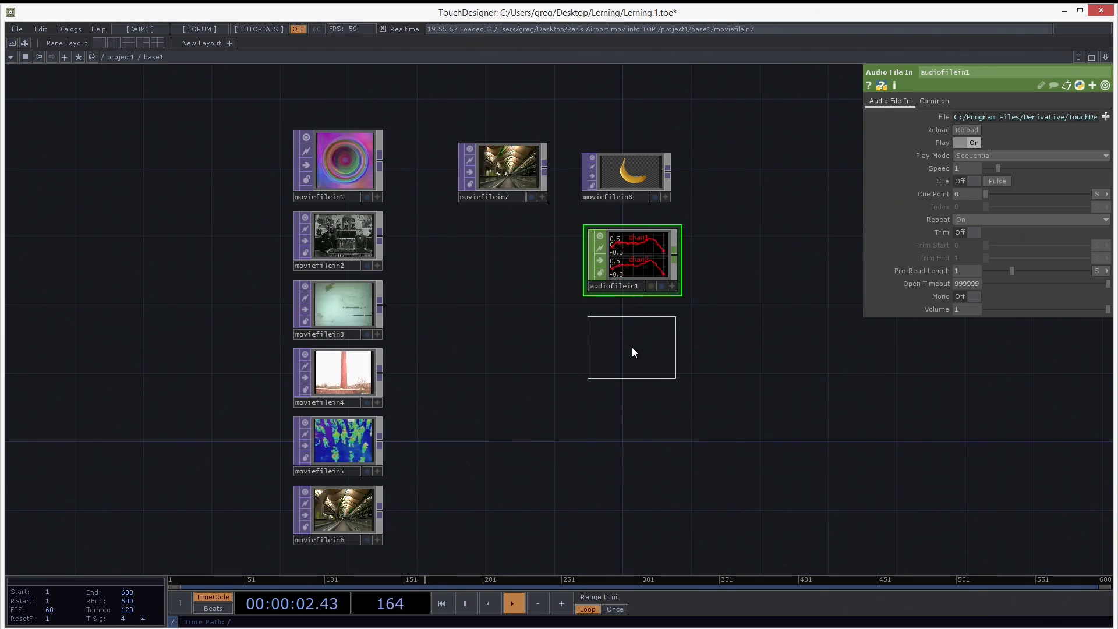
left_click(632, 345)
Add a File In SOP below the filein1 CHOP and a File In DAT beneath it.
key("Tab")
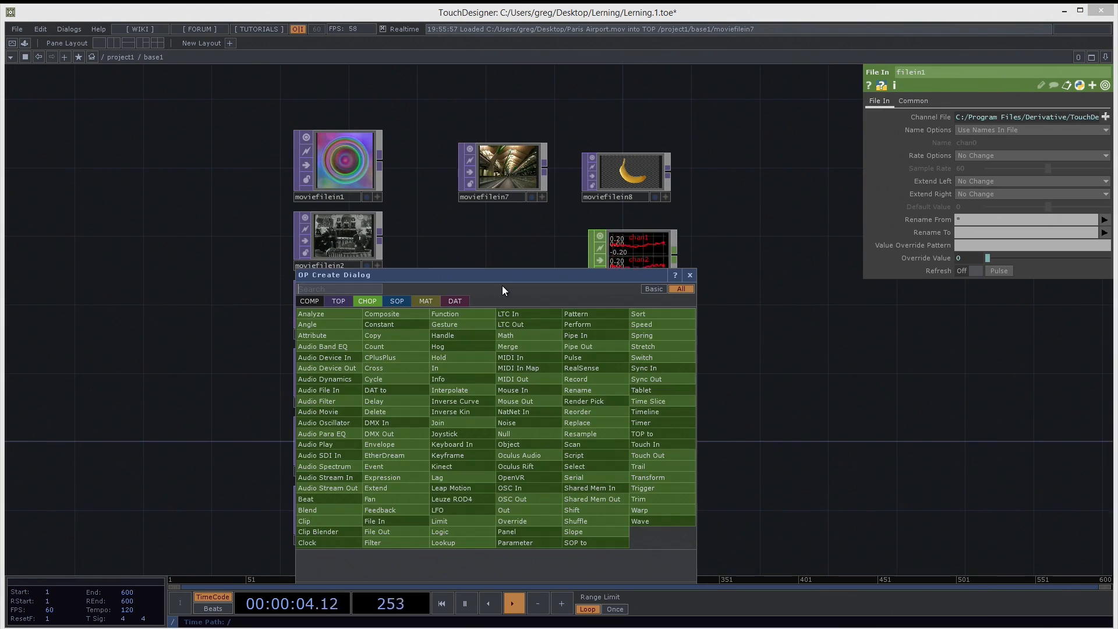
left_click(397, 301)
left_click(397, 419)
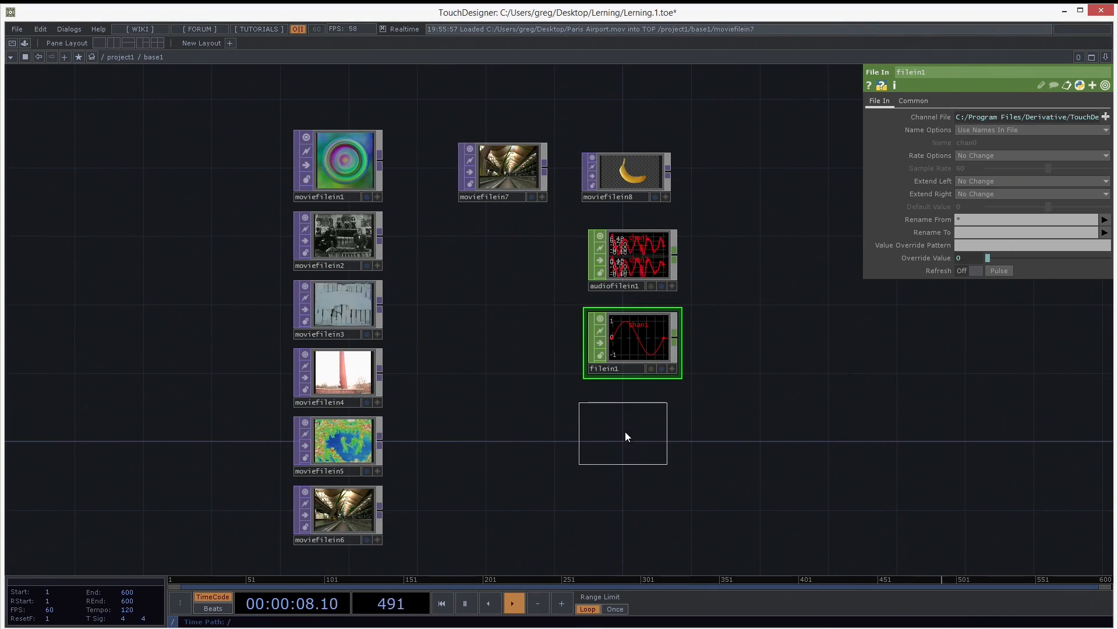
left_click(633, 424)
key("Tab")
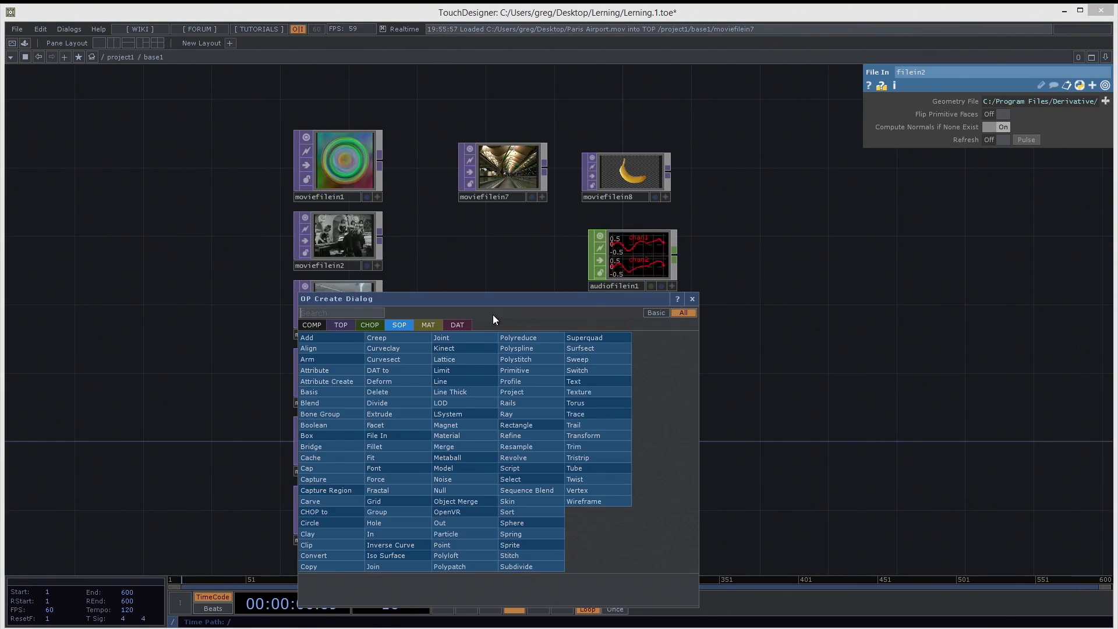
left_click(457, 324)
left_click(351, 469)
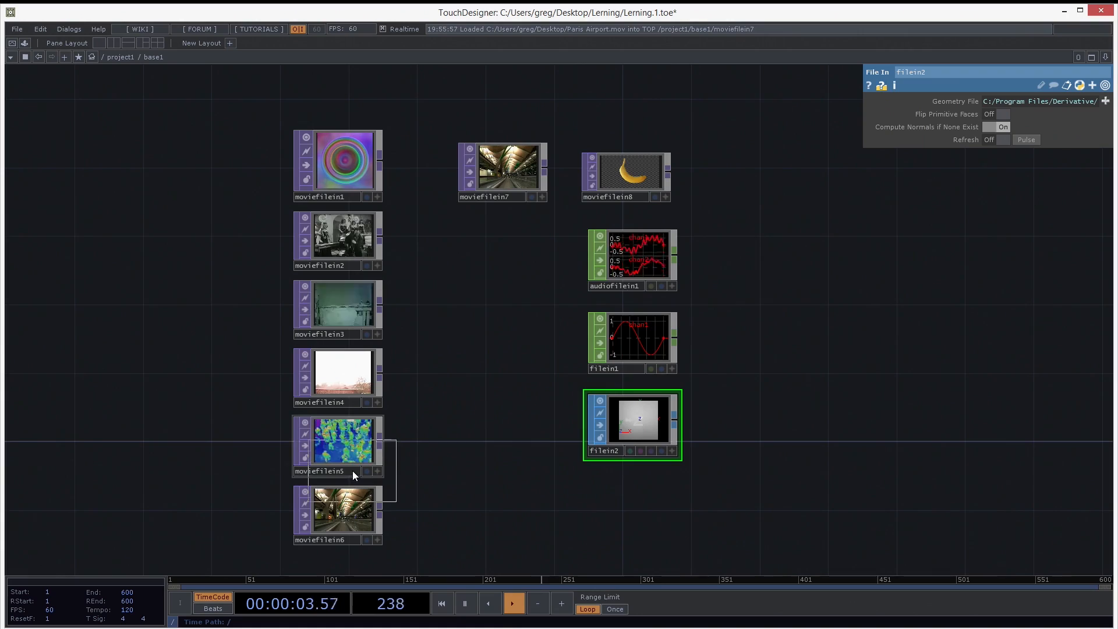
left_click(638, 511)
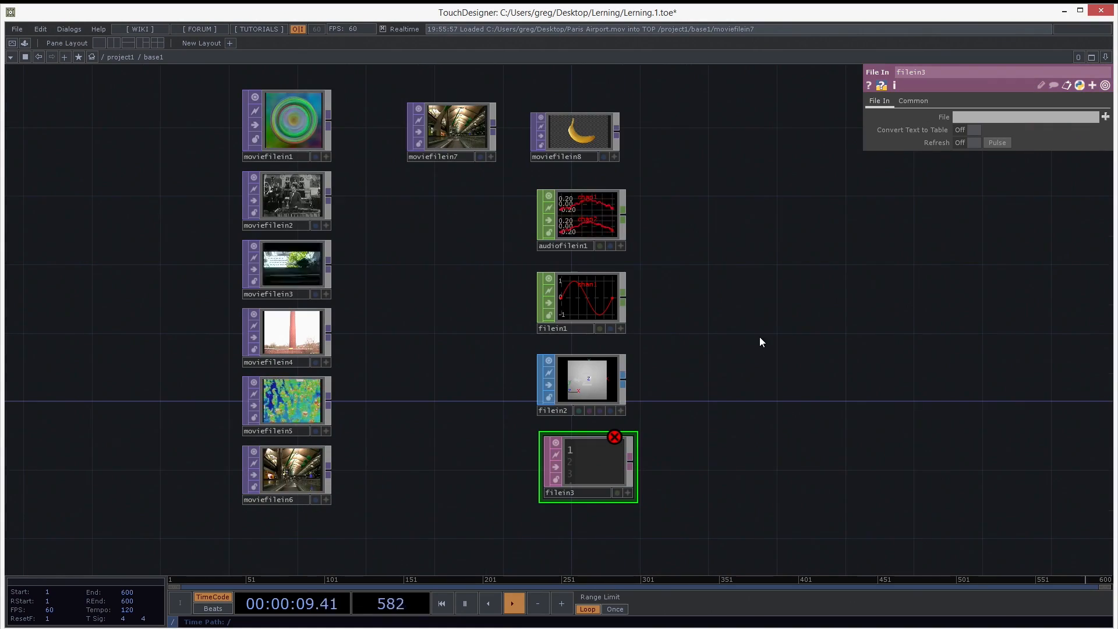
Examine the supported file formats offered by the Import File dialog, and cancel the import.
left_click(17, 29)
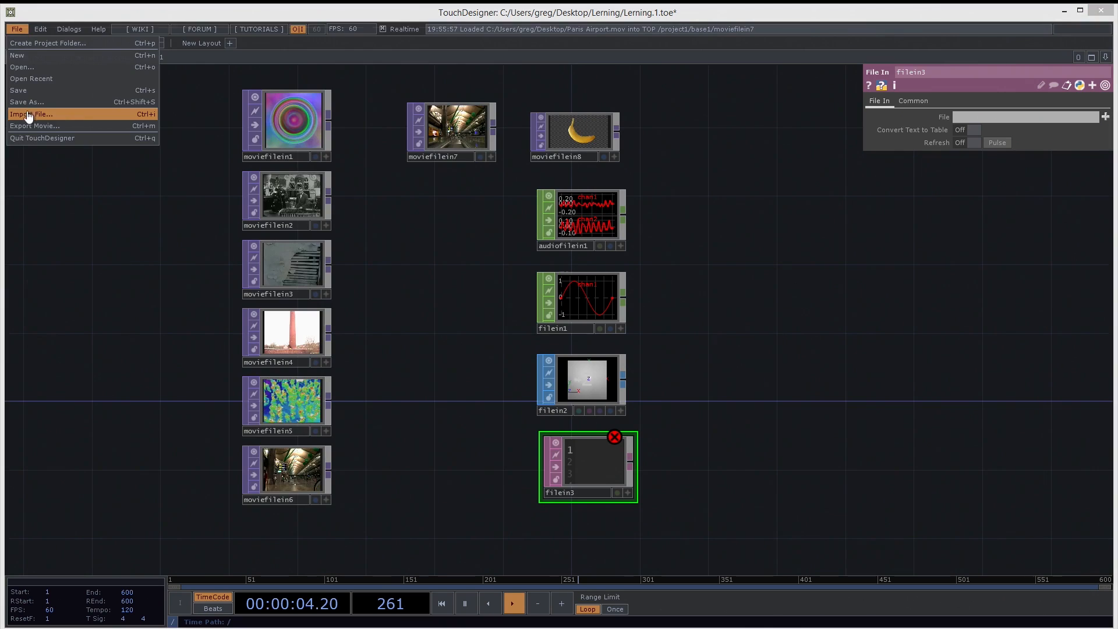
left_click(29, 114)
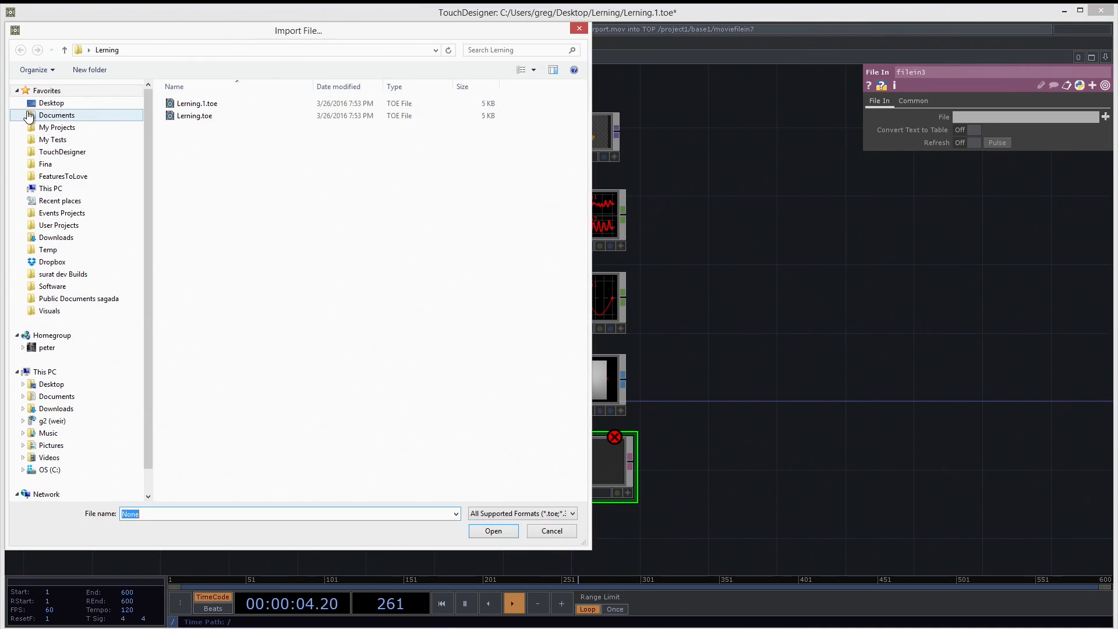
left_click(522, 513)
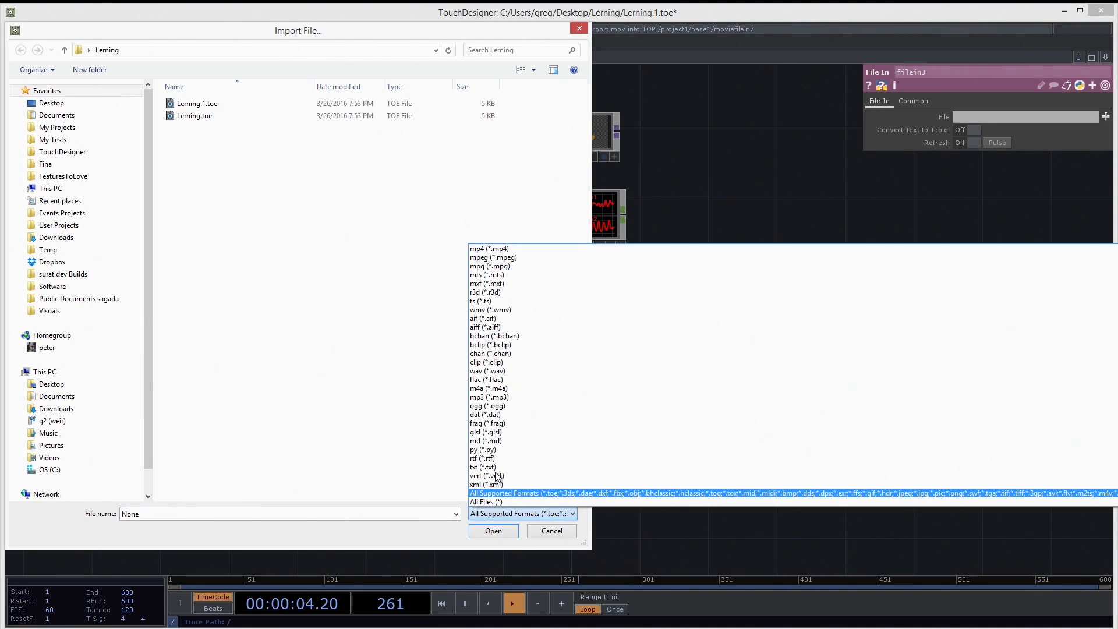
left_click(567, 534)
left_click(561, 531)
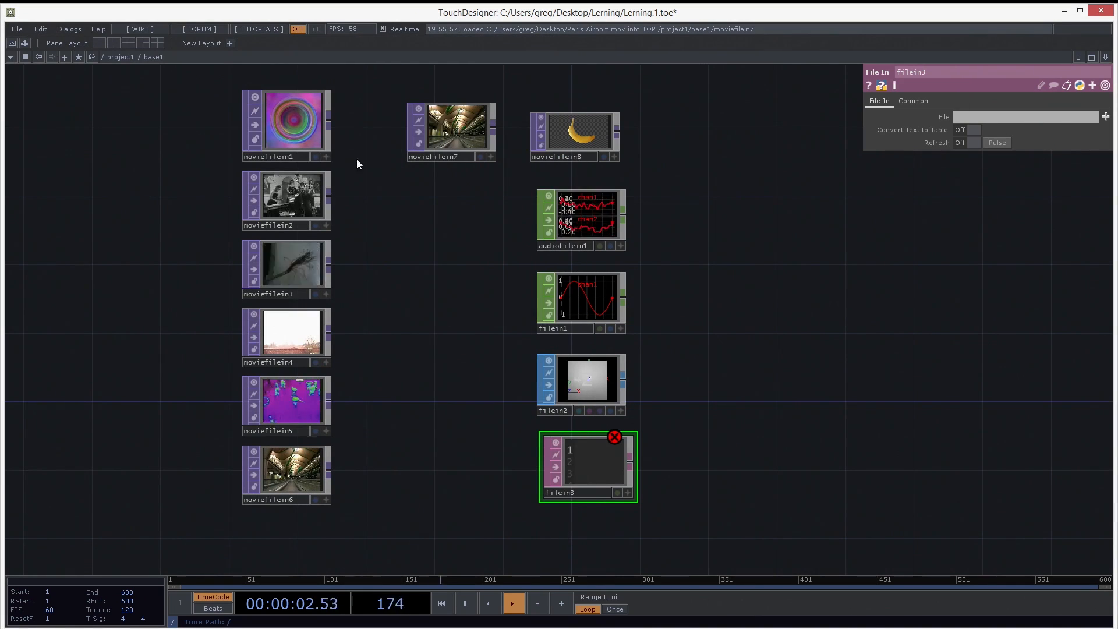
Uncover the desktop, examine the Open with programs for Paris Airport.mov, and maximize the TouchDesigner window again.
left_click_drag(134, 13, 318, 17)
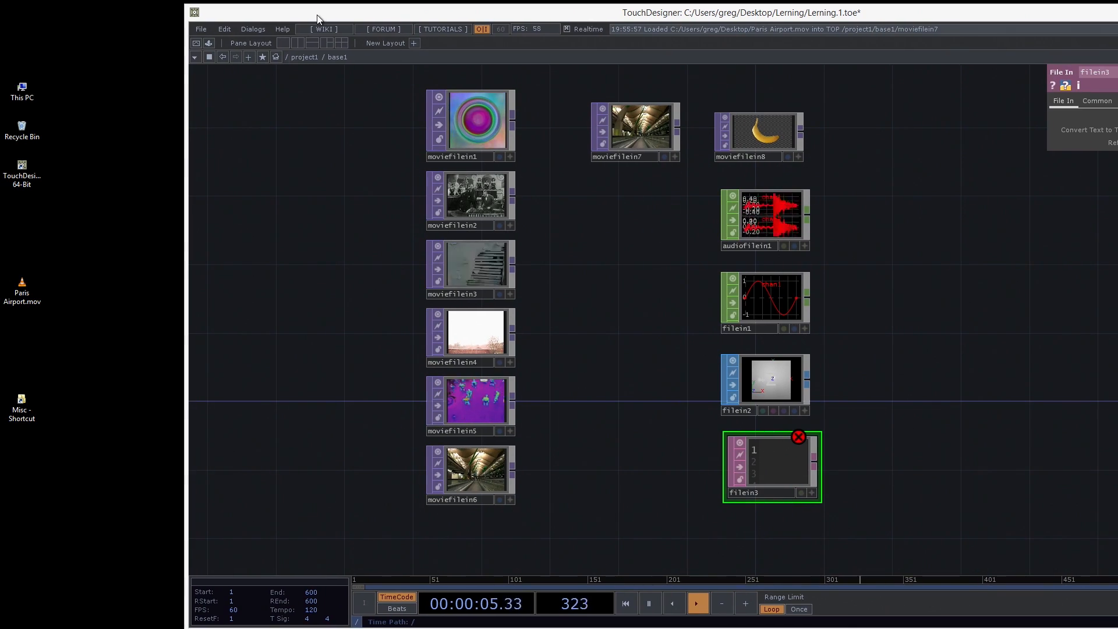
right_click(25, 293)
mouse_move(56, 365)
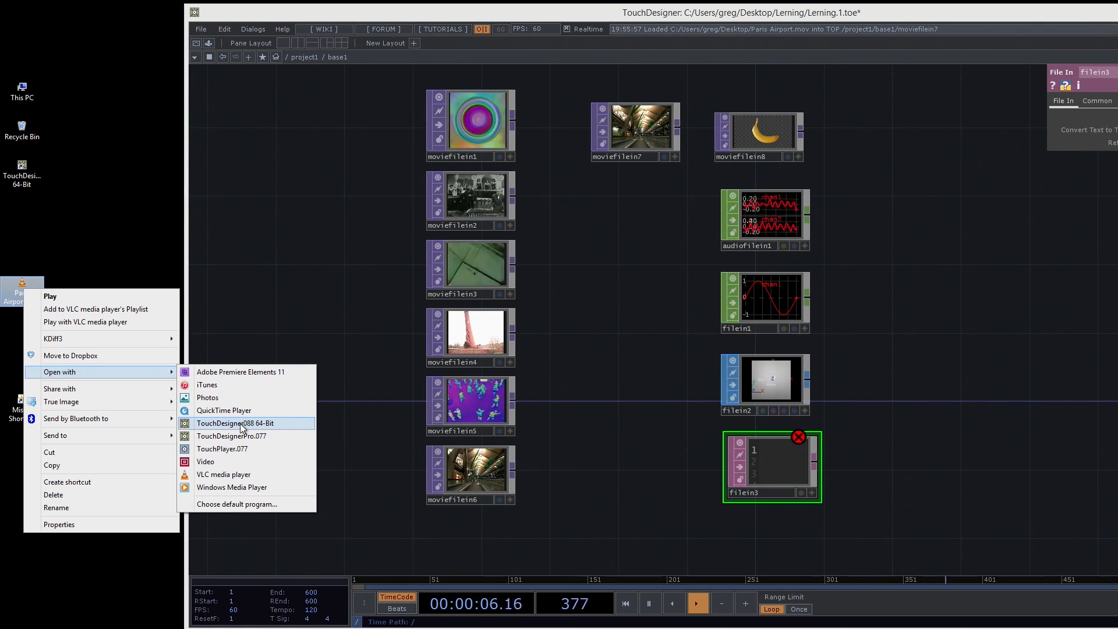
left_click(128, 192)
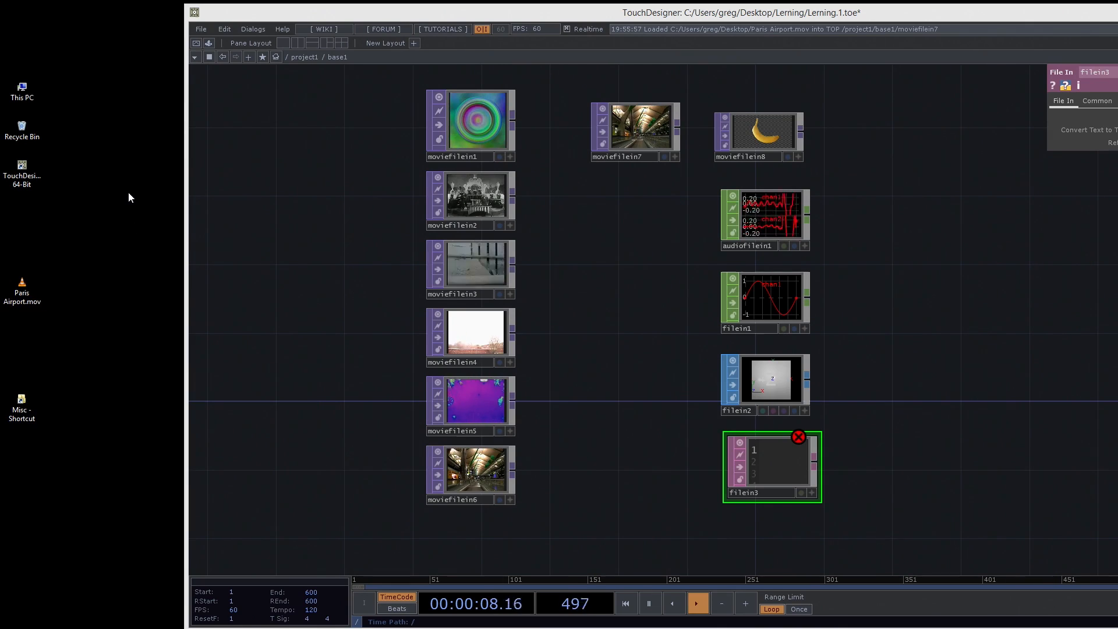
double_click(494, 13)
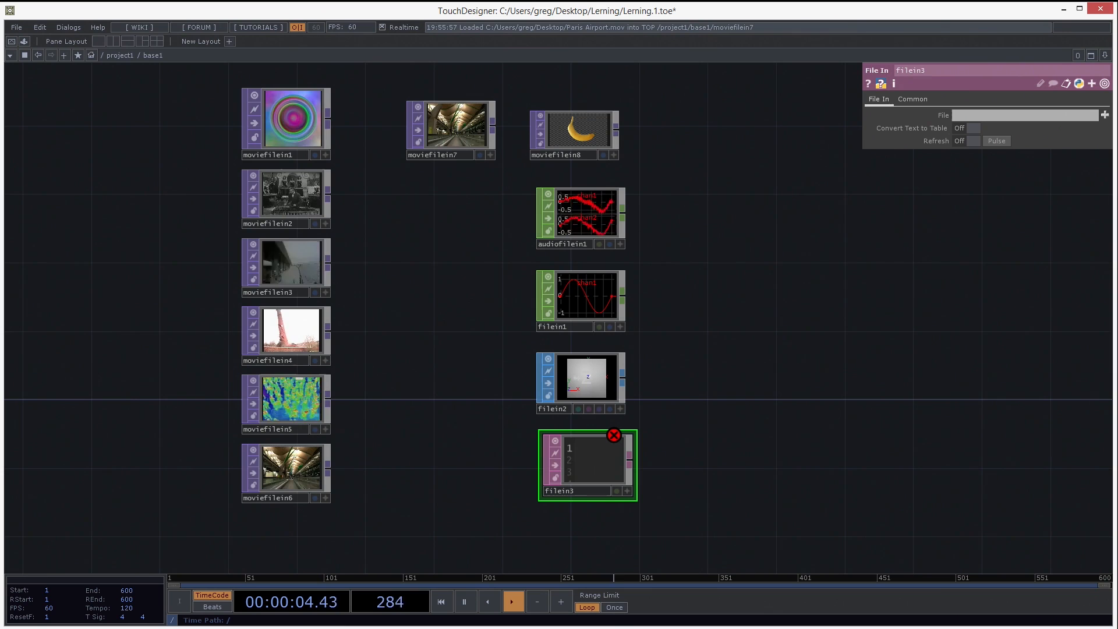
Go up from base1 to the project1 network and split the pane into two side-by-side panes.
key("u")
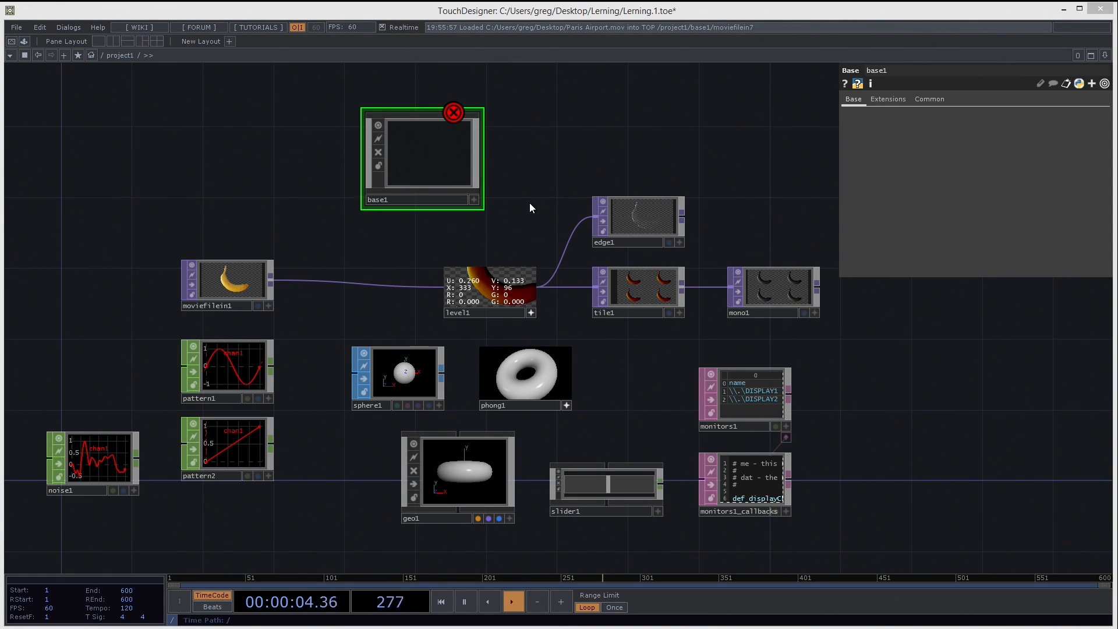
left_click(1105, 56)
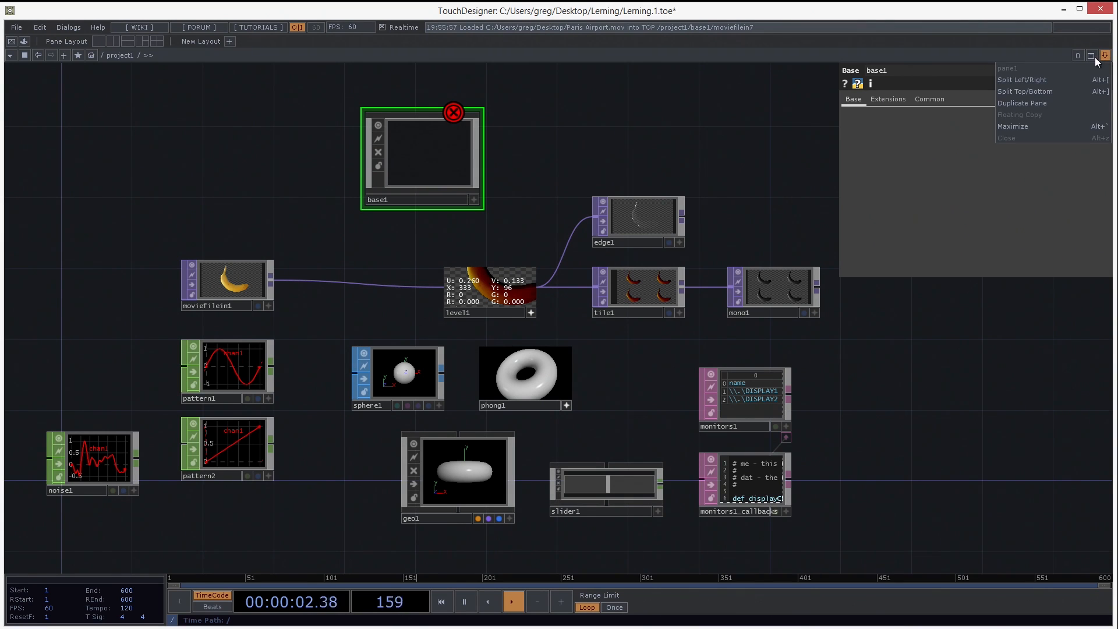
left_click(1037, 79)
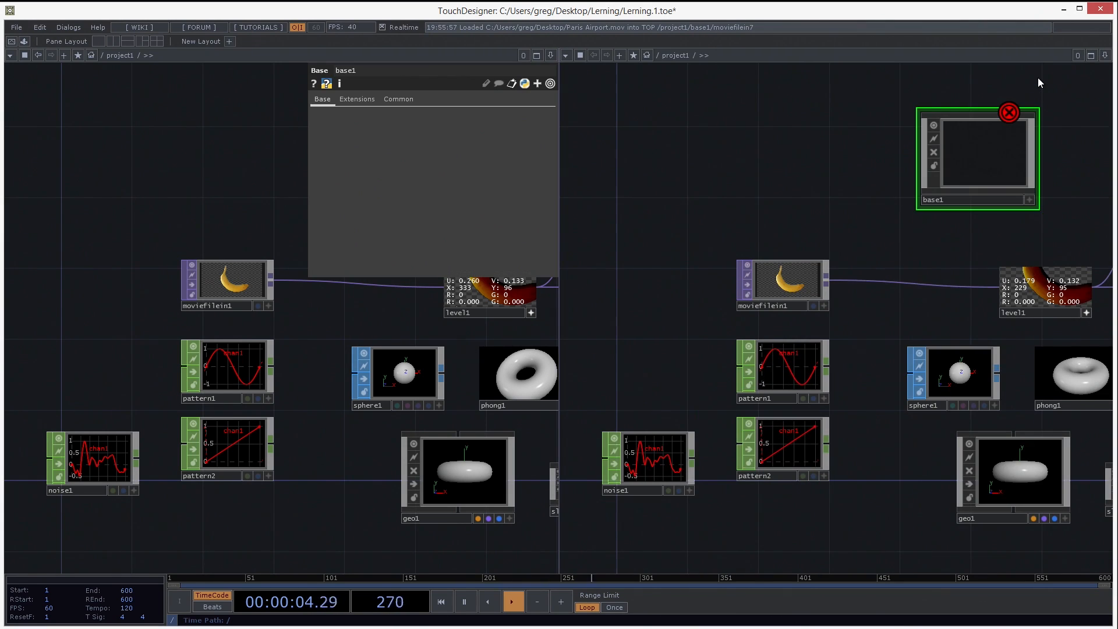
Enter the base1 component in the right pane and center the whole project1 network in the left pane.
left_click_drag(773, 200, 670, 246)
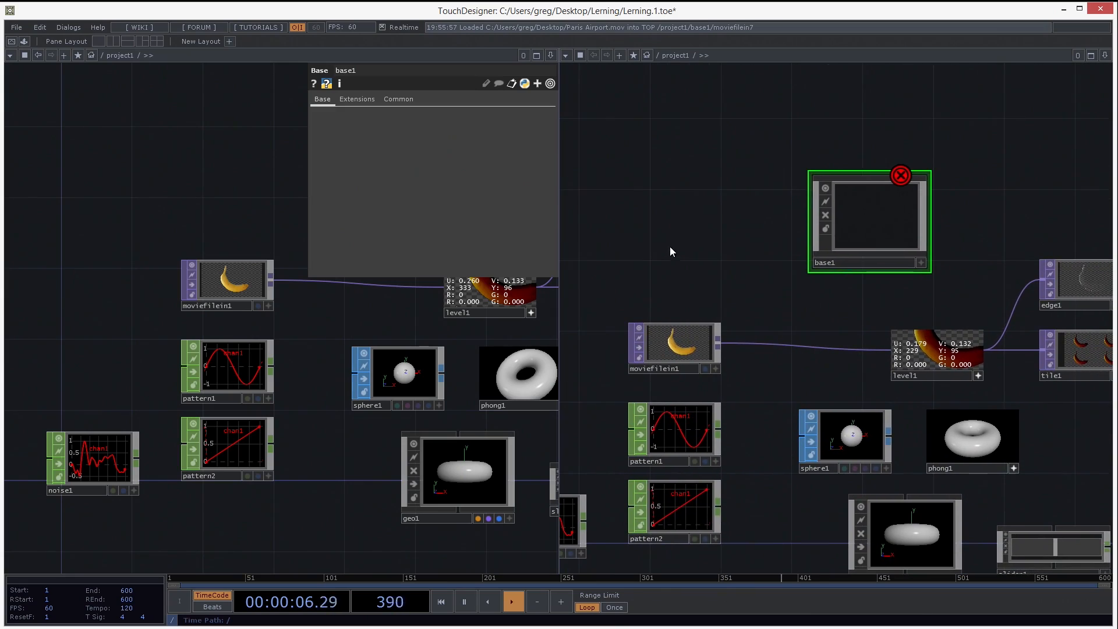
scroll(879, 219, "up", 2)
scroll(868, 220, "up", 4)
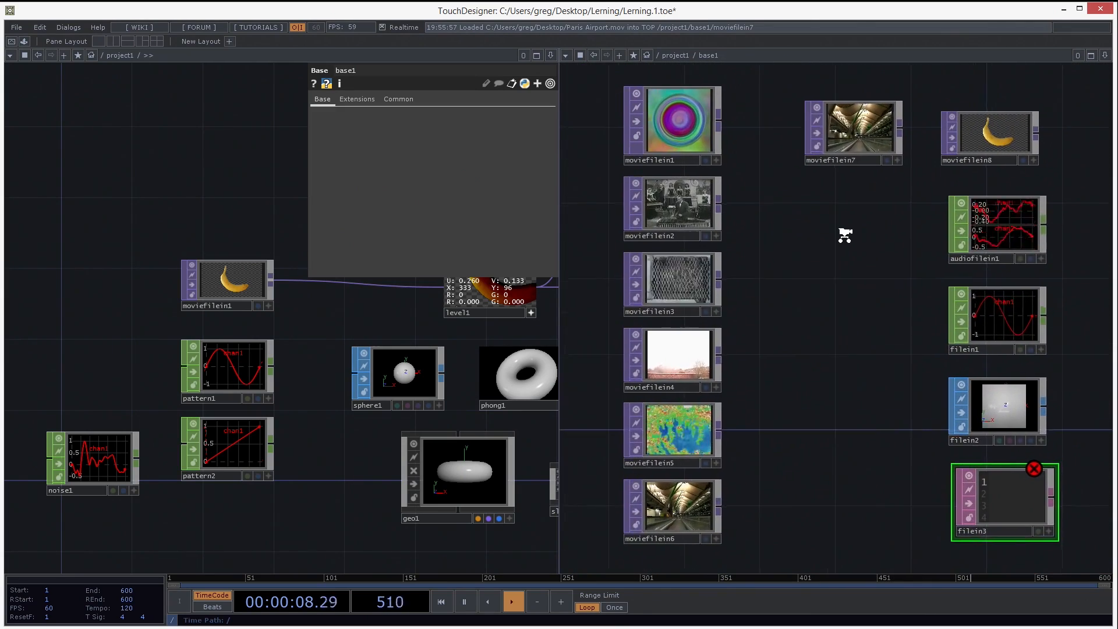
scroll(165, 180, "down", 5)
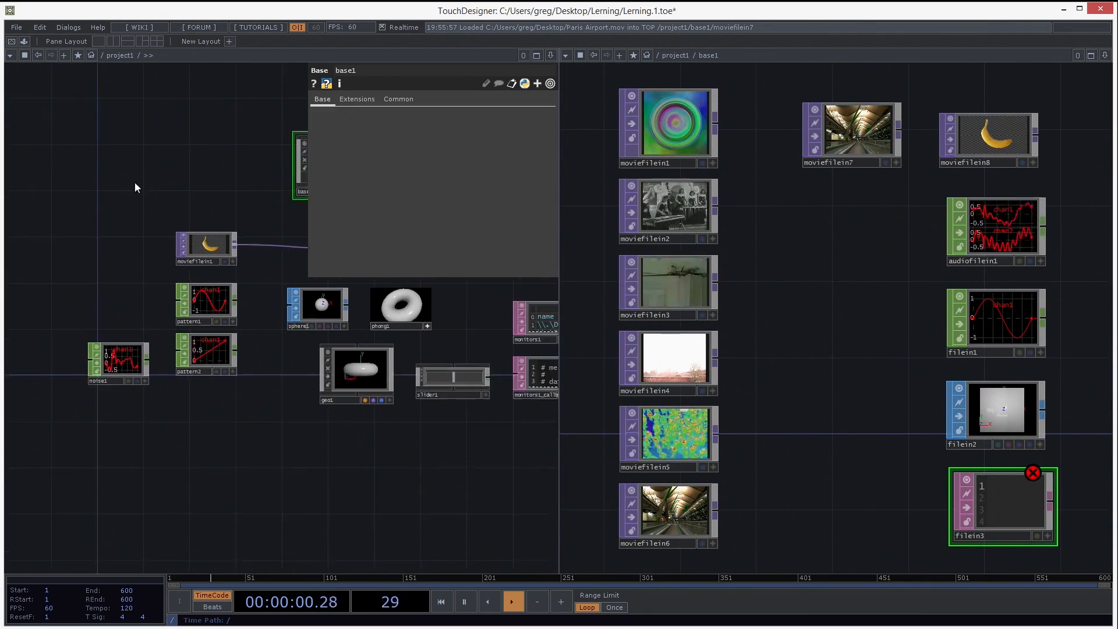
left_click_drag(214, 164, 120, 270)
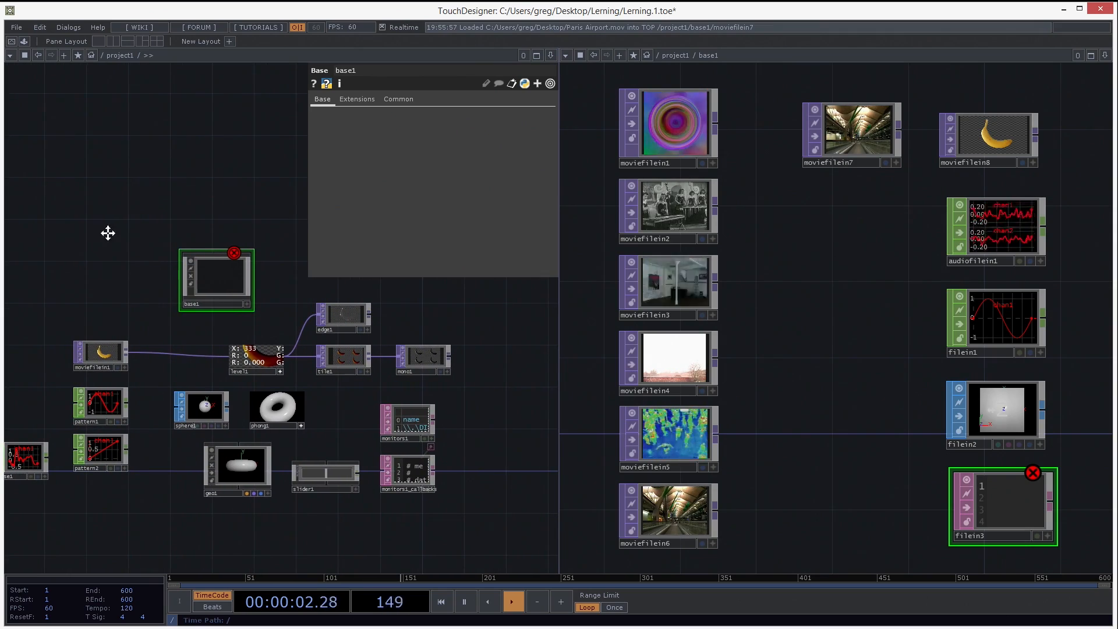
left_click_drag(103, 232, 121, 234)
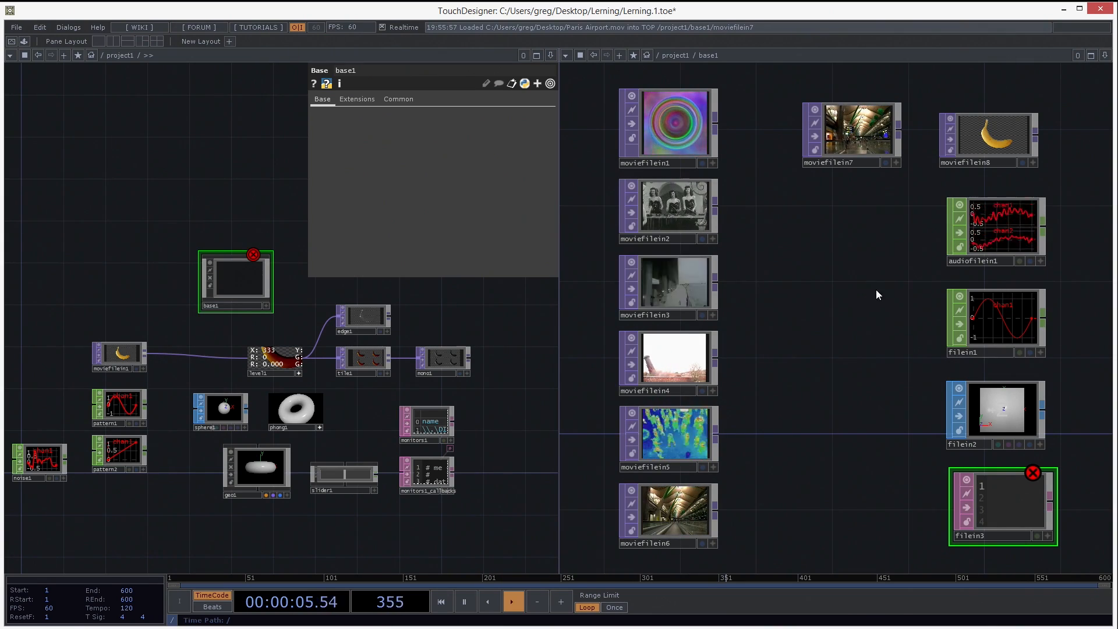
Switch the right pane to Parameters and back to the Network Editor, and widen the left pane.
left_click(567, 56)
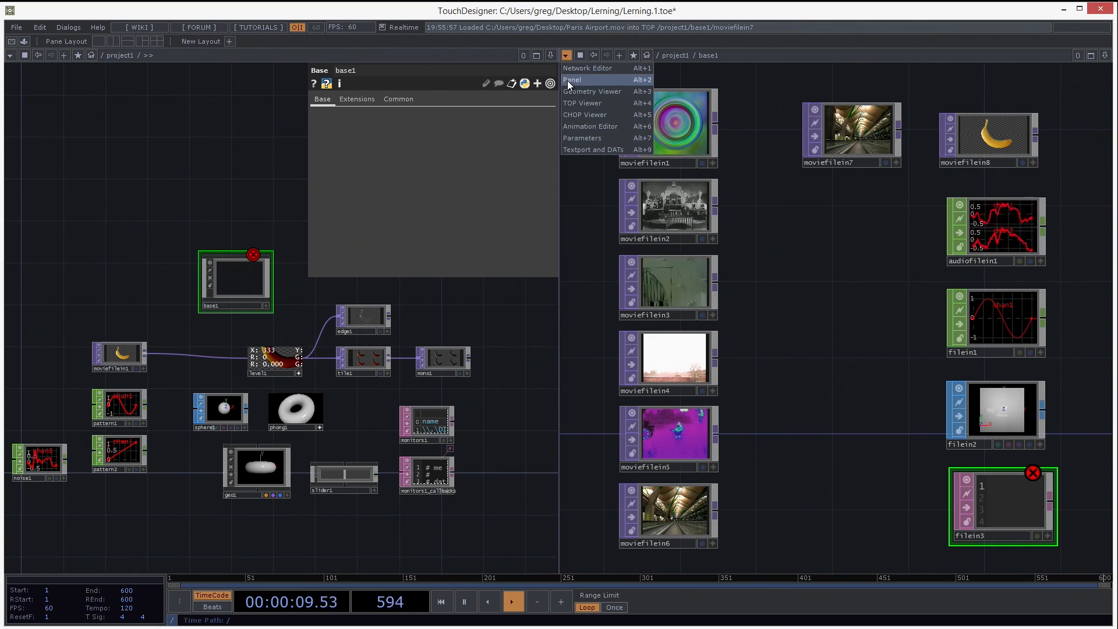
left_click(586, 139)
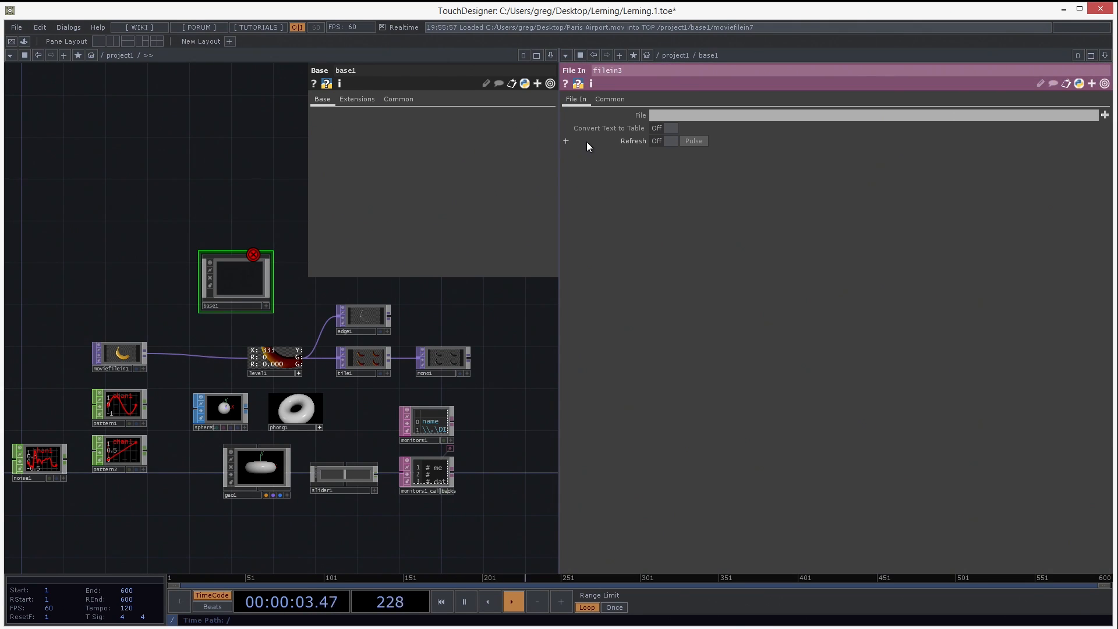
left_click(567, 56)
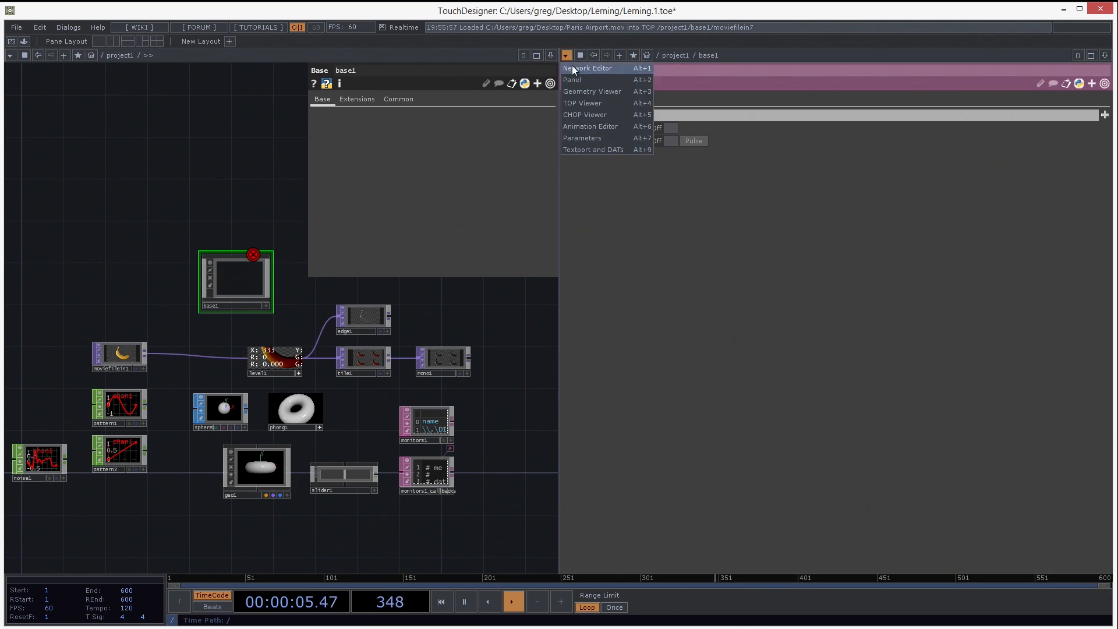
left_click(572, 68)
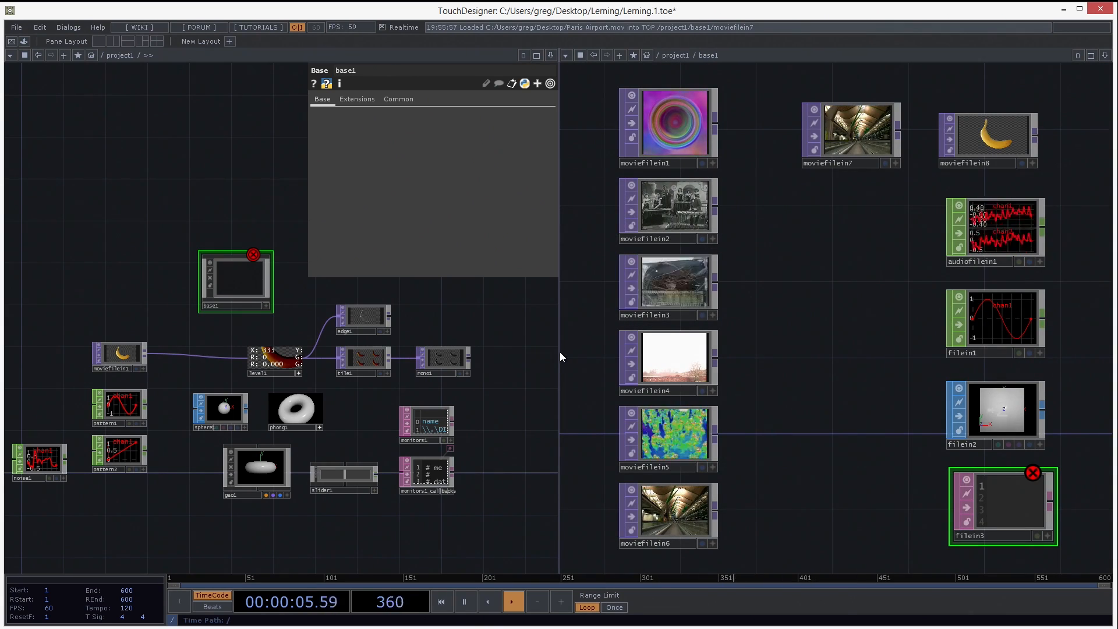
left_click_drag(559, 352, 744, 346)
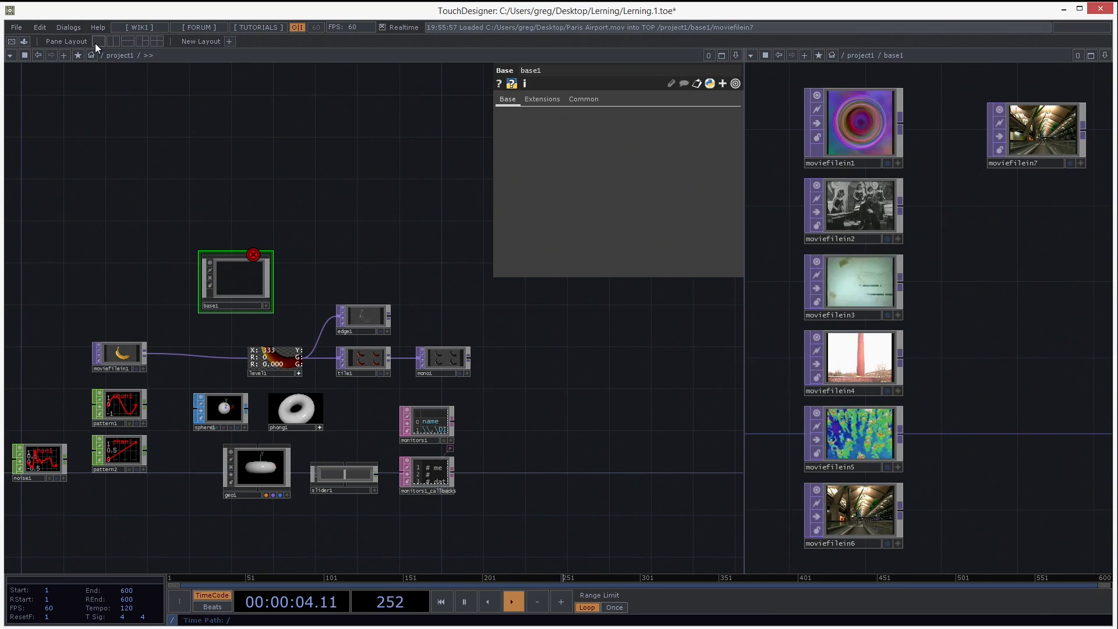
Try the stacked, three-pane and side-by-side pane layouts, and close one pane to return to a single pane.
left_click(128, 41)
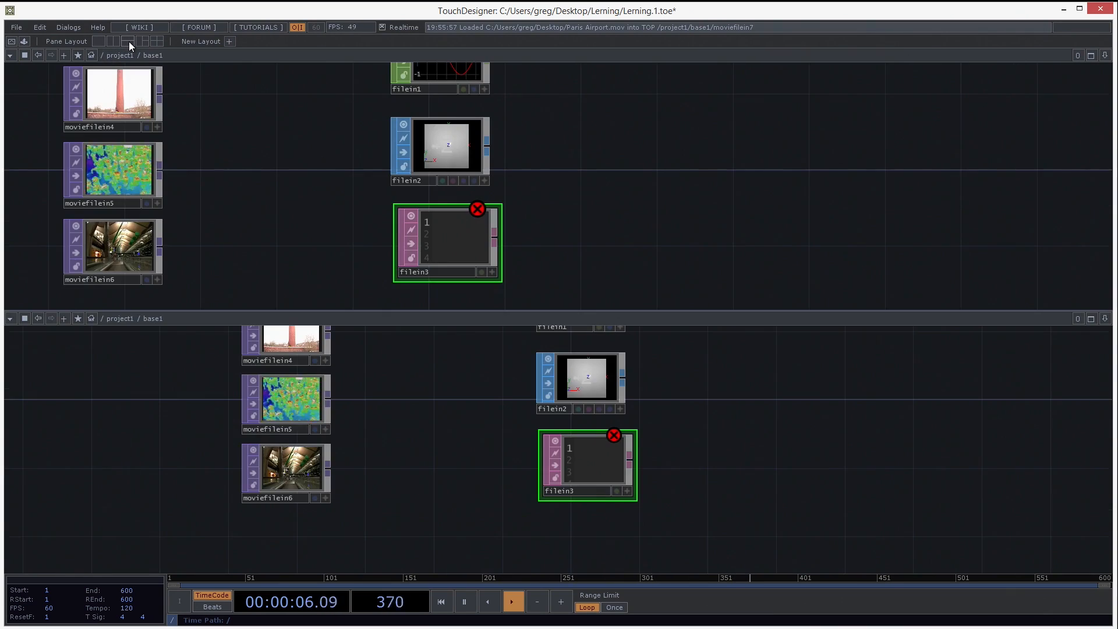
left_click(142, 41)
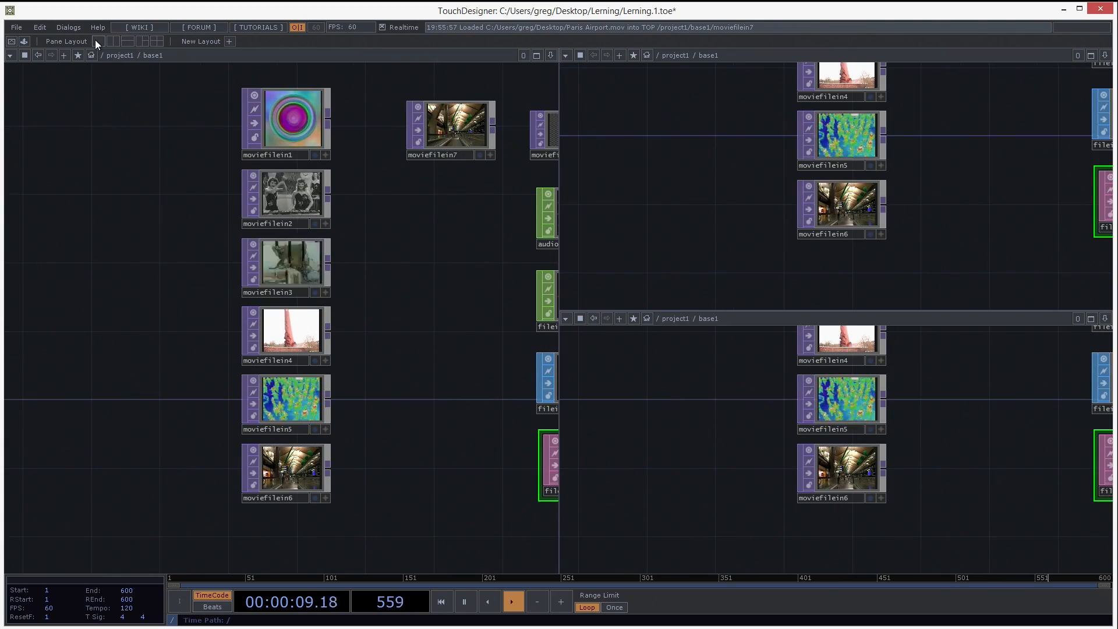
left_click(113, 41)
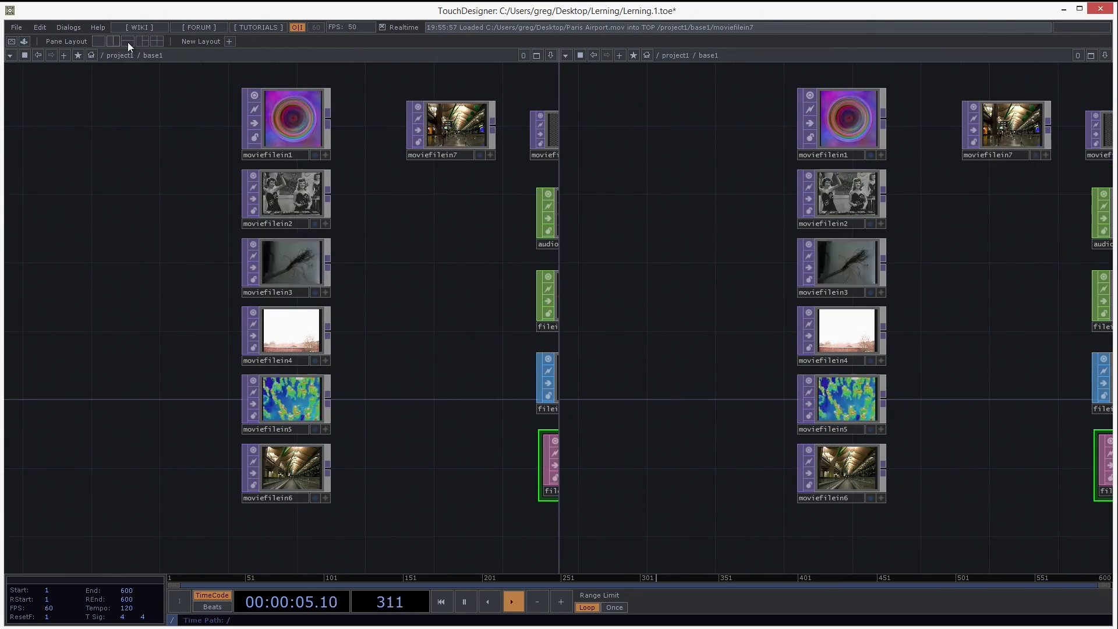
left_click(1104, 55)
left_click(1046, 138)
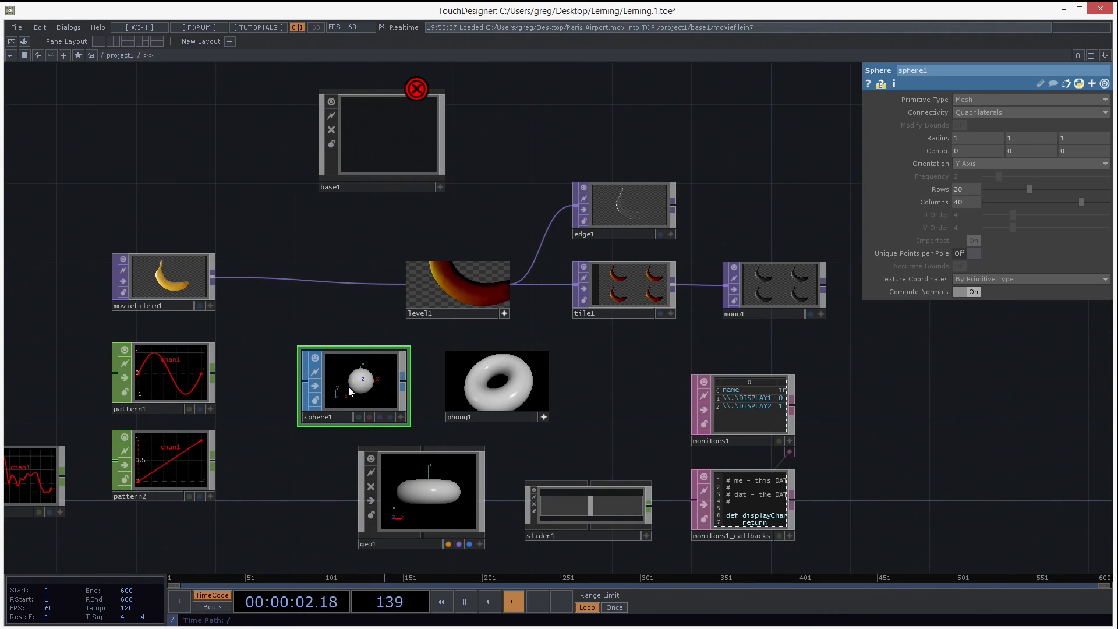
Toggle the viewer, bypass and lock flags of the sphere1 SOP, restoring each to its original state.
scroll(348, 386, "up", 6)
left_click_drag(302, 190, 344, 111)
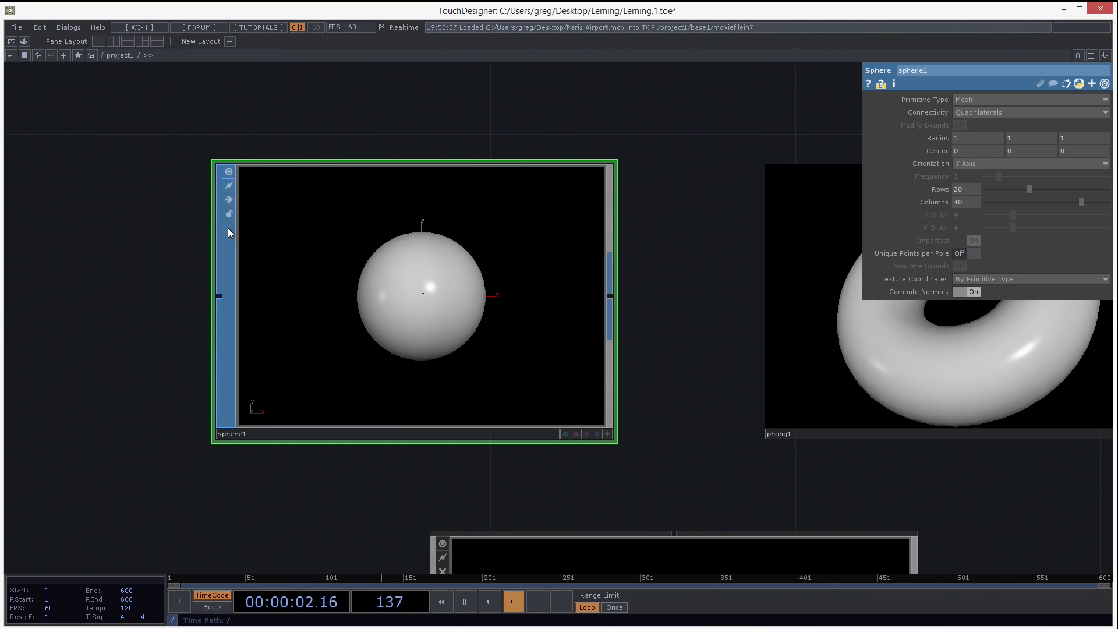
left_click(229, 173)
left_click(229, 173)
left_click(228, 198)
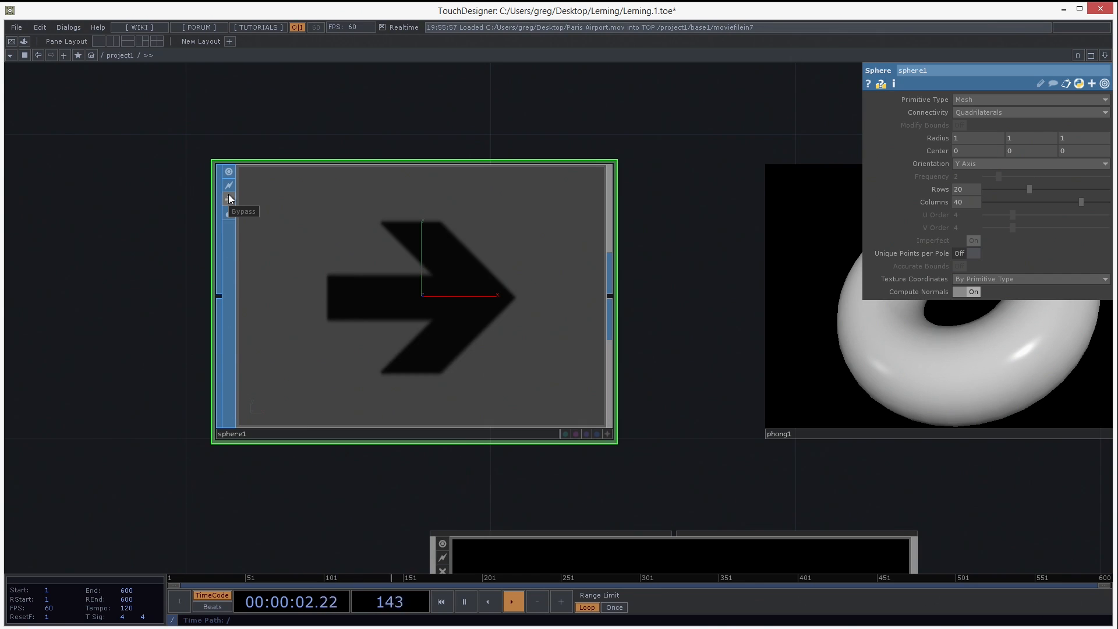
left_click(229, 198)
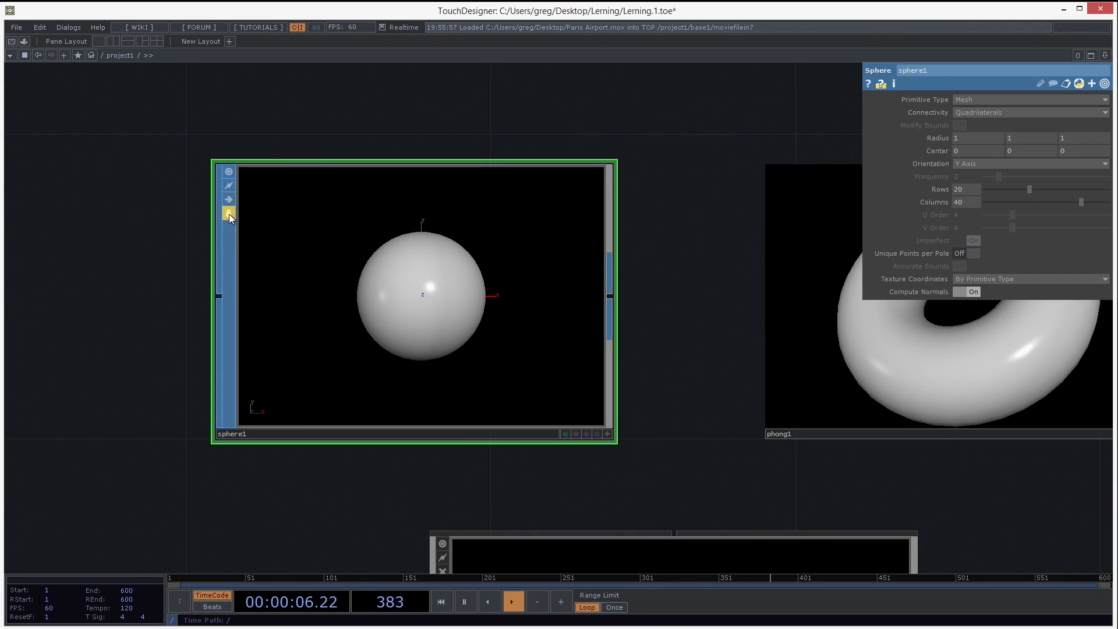
left_click(229, 215)
left_click(214, 110)
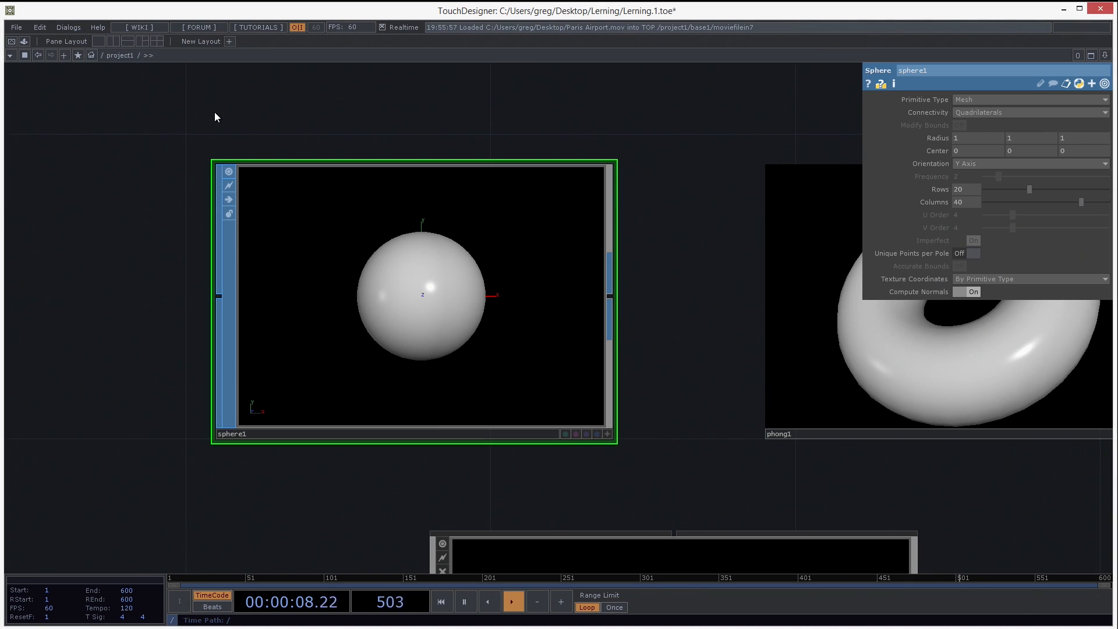